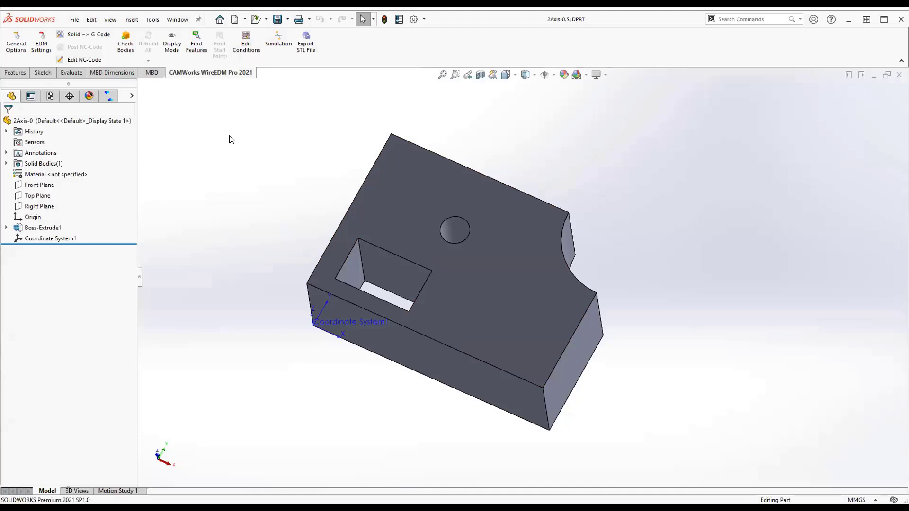
{"action": "left_click", "coordinate": [109, 97]}
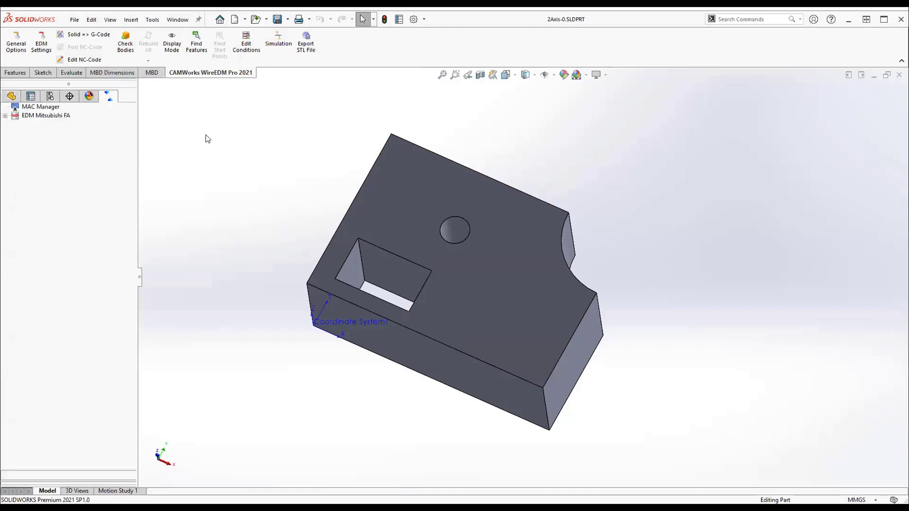
{"action": "left_click", "coordinate": [12, 96]}
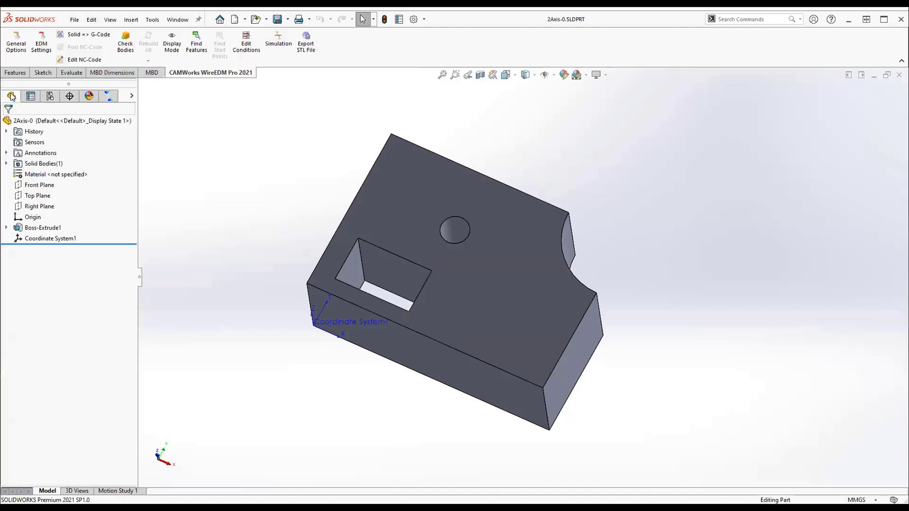
{"action": "left_click", "coordinate": [107, 97]}
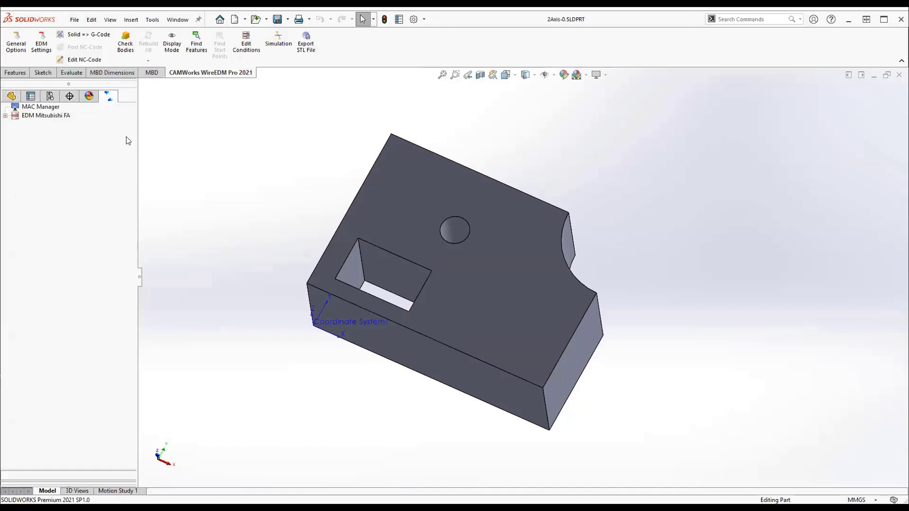
{"action": "left_click", "coordinate": [42, 108]}
{"action": "left_click", "coordinate": [31, 116]}
{"action": "right_click", "coordinate": [30, 118]}
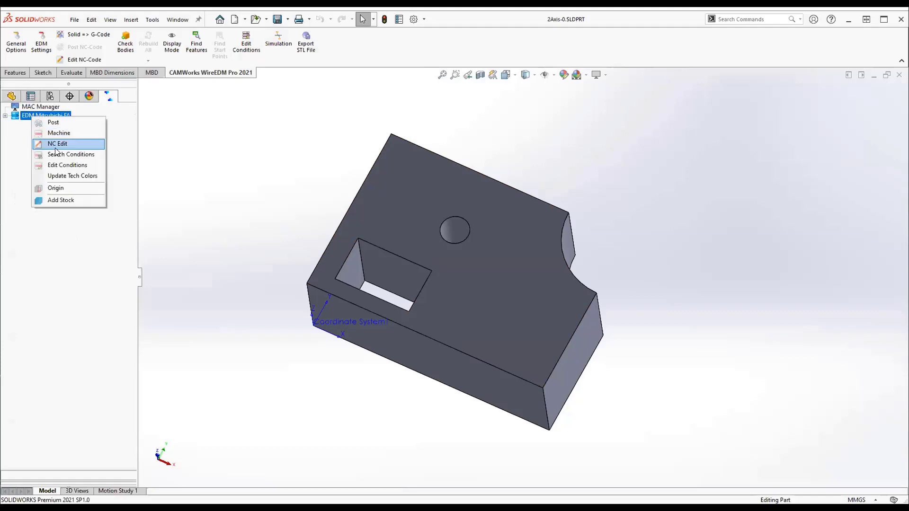
{"action": "left_click", "coordinate": [58, 134]}
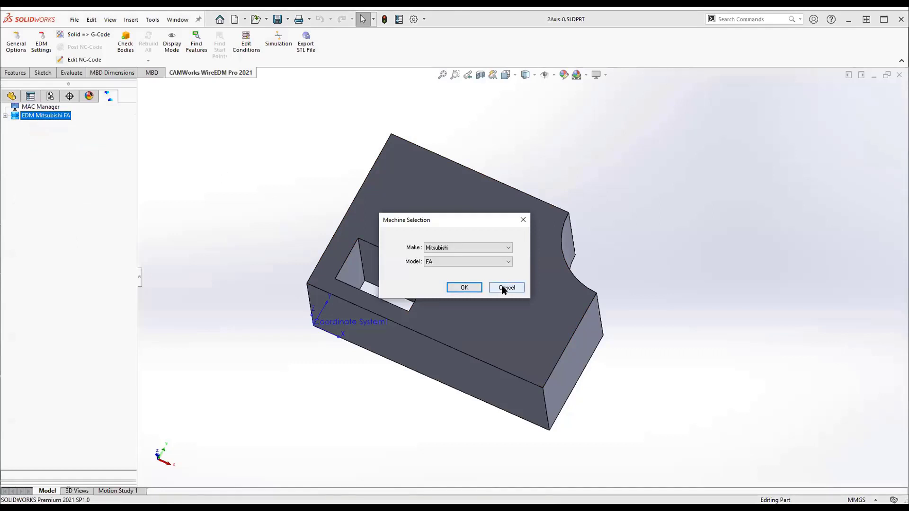
{"action": "left_click", "coordinate": [482, 247]}
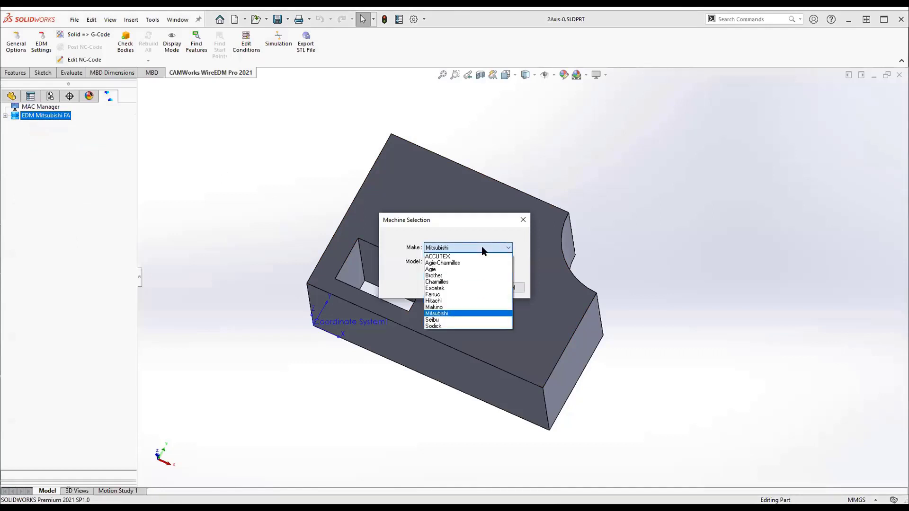
{"action": "left_click", "coordinate": [309, 266]}
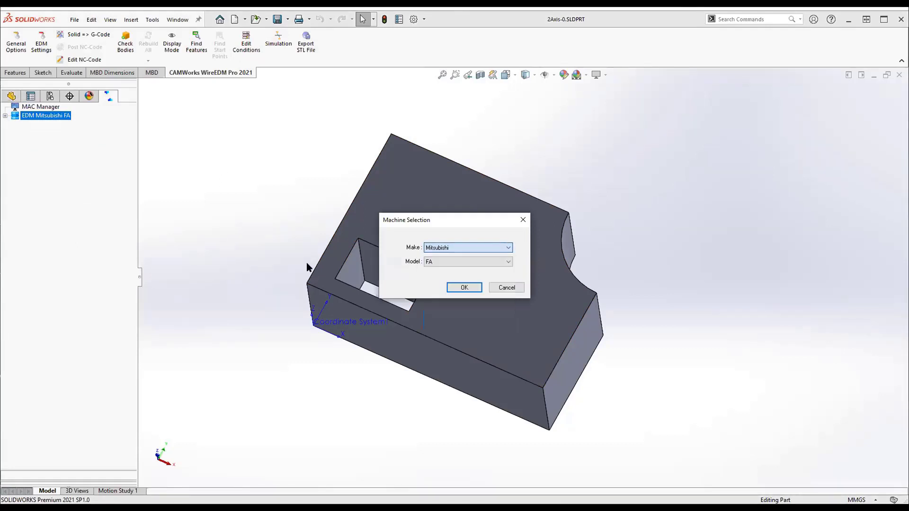
{"action": "left_click", "coordinate": [514, 287]}
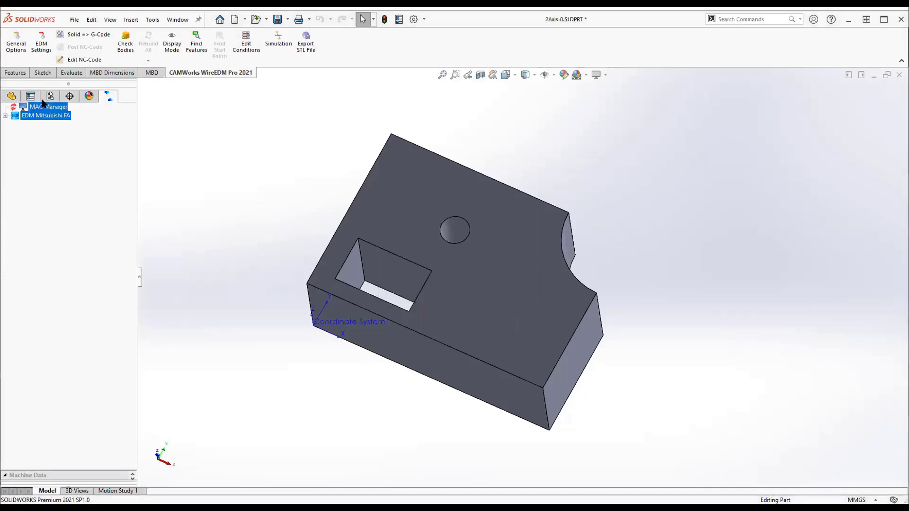
{"action": "right_click", "coordinate": [25, 106]}
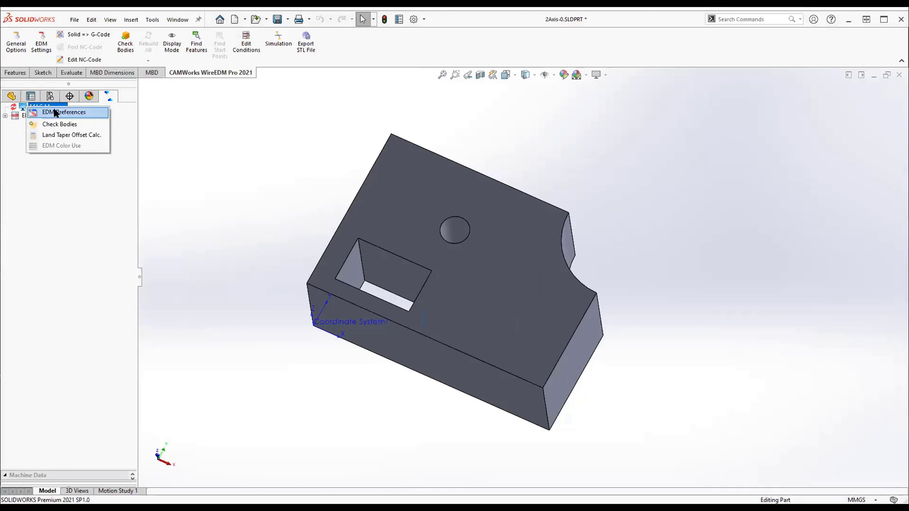
{"action": "left_click", "coordinate": [52, 113]}
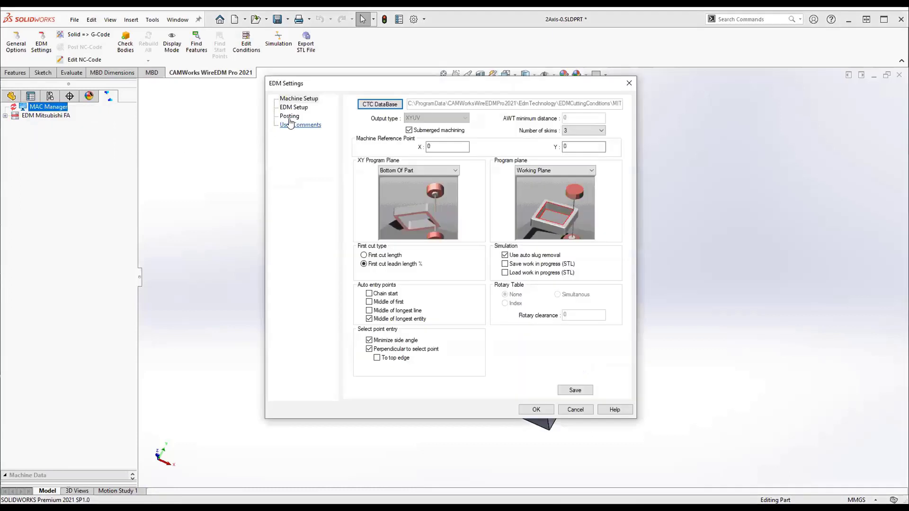
{"action": "left_click", "coordinate": [294, 107]}
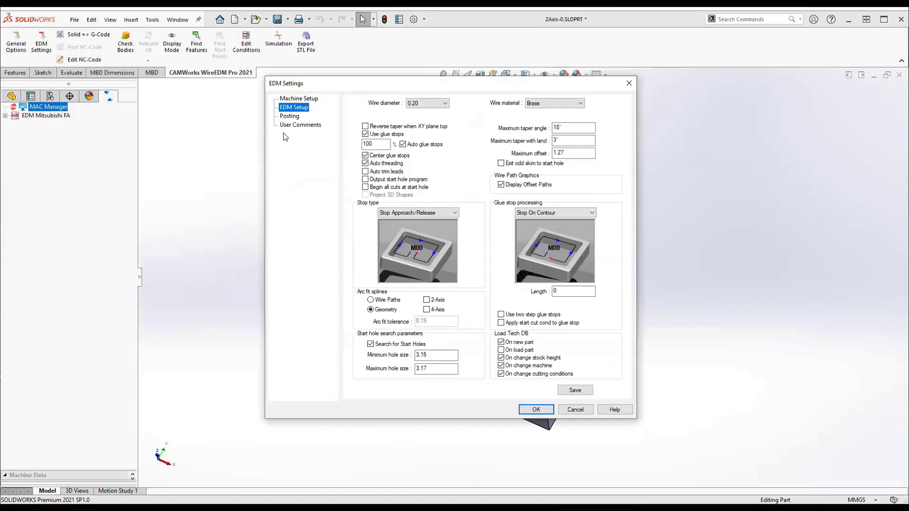
{"action": "left_click", "coordinate": [289, 116]}
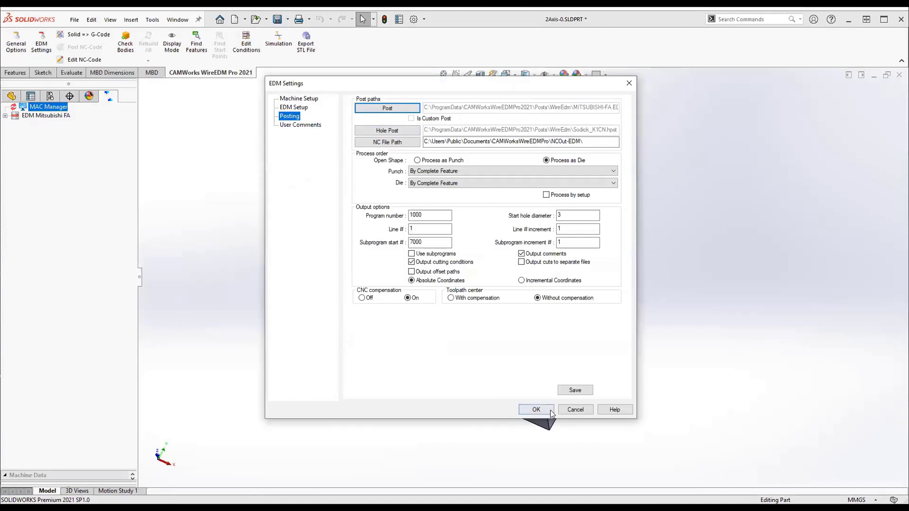
{"action": "left_click", "coordinate": [575, 409]}
{"action": "key", "text": "Escape"}
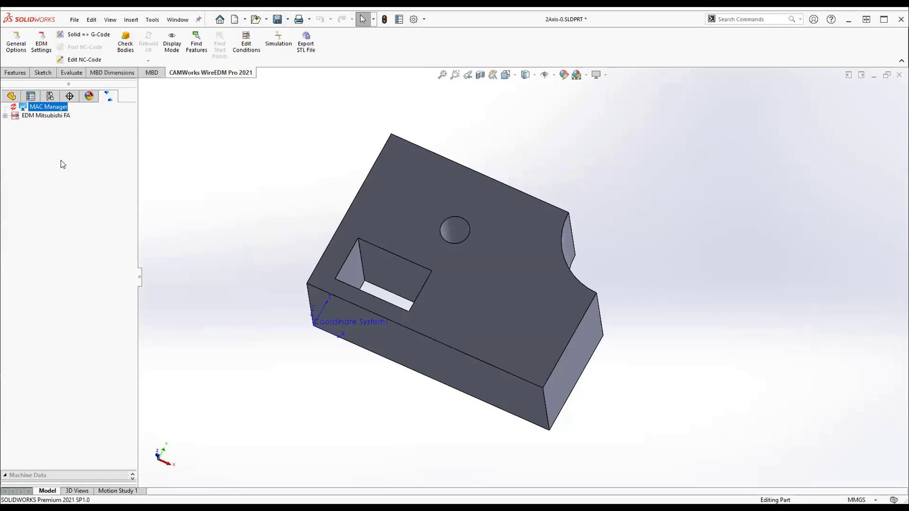
Redefine Coordinate System1 with no X-axis reference and its origin at the part's top corner
{"action": "left_click", "coordinate": [338, 325]}
{"action": "left_click", "coordinate": [11, 95]}
{"action": "right_click", "coordinate": [51, 242]}
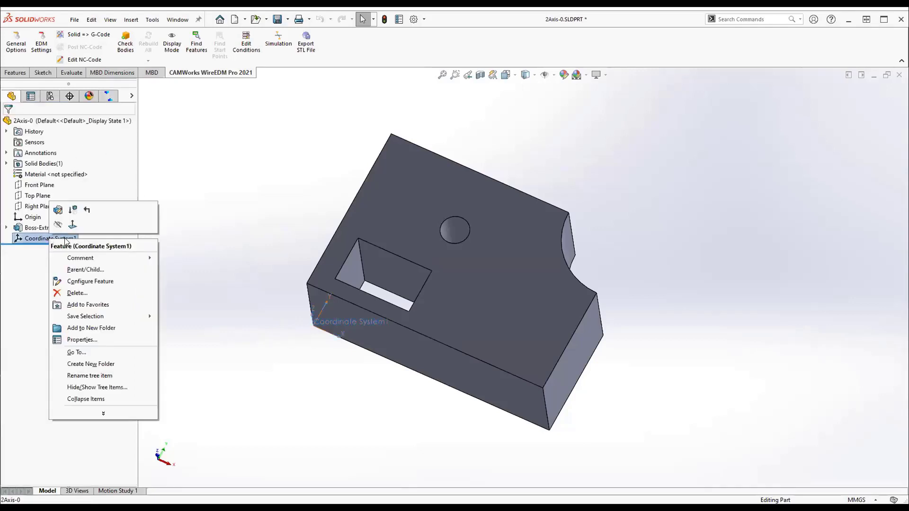
{"action": "left_click", "coordinate": [57, 209]}
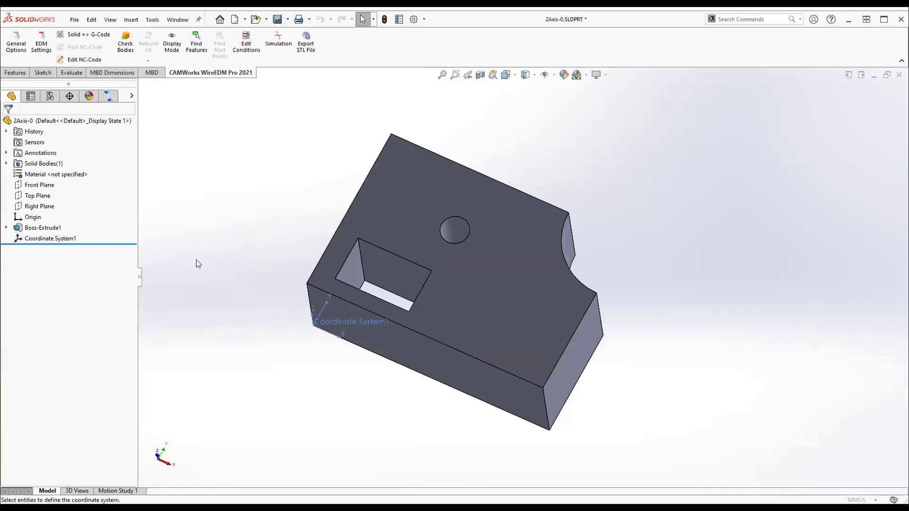
{"action": "left_click", "coordinate": [307, 283]}
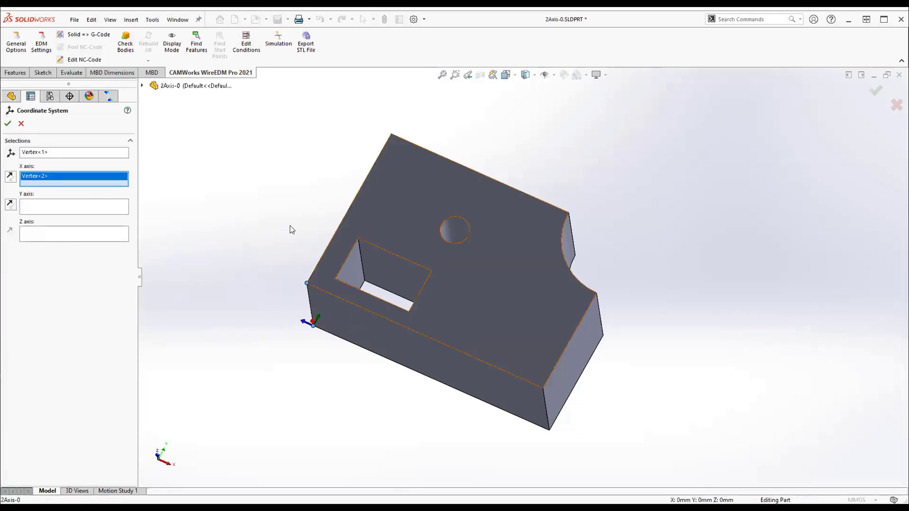
{"action": "left_click", "coordinate": [28, 152]}
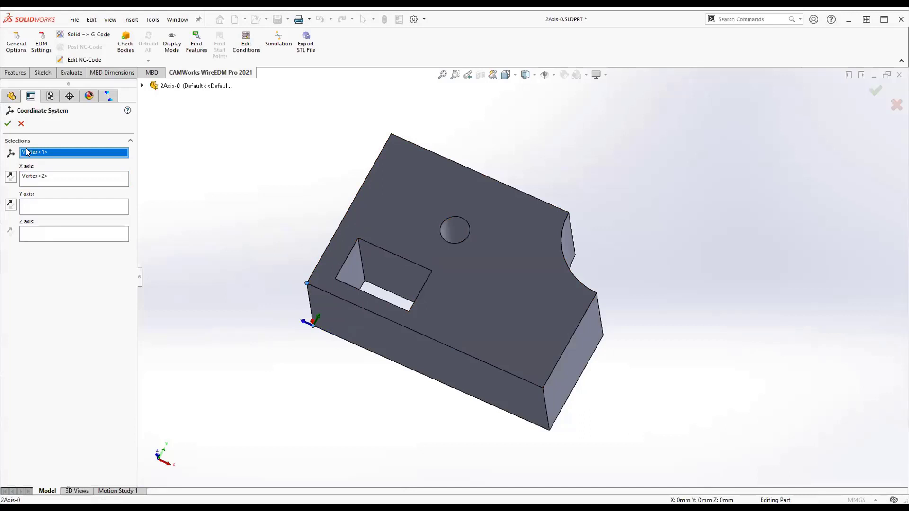
{"action": "left_click", "coordinate": [37, 179]}
{"action": "key", "text": "Delete"}
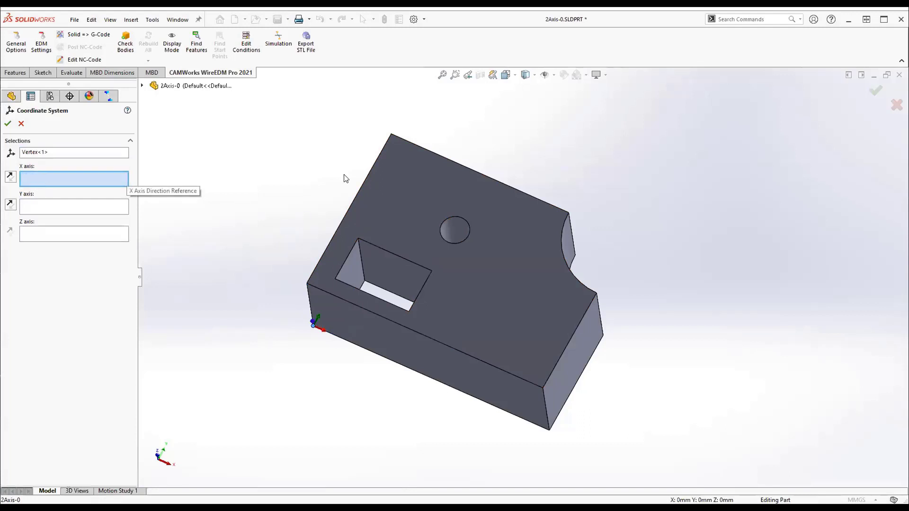
{"action": "left_click", "coordinate": [123, 152]}
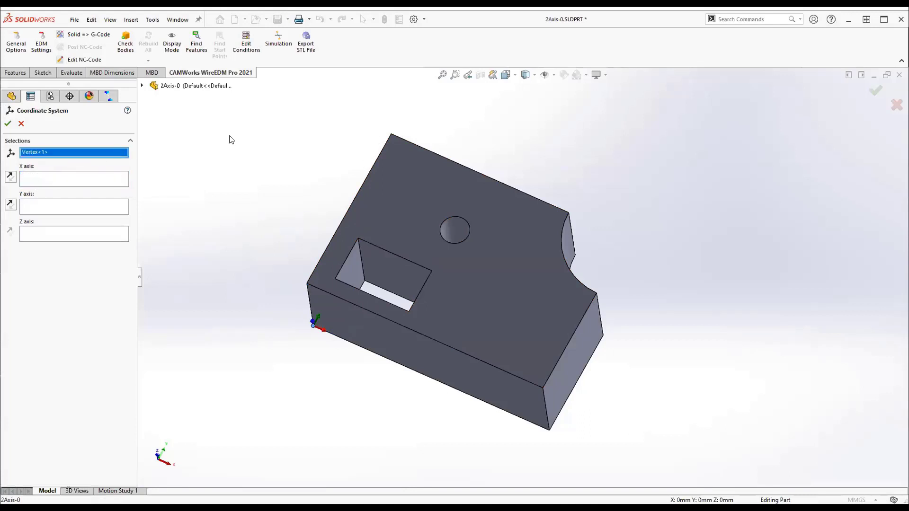
{"action": "left_click", "coordinate": [390, 136]}
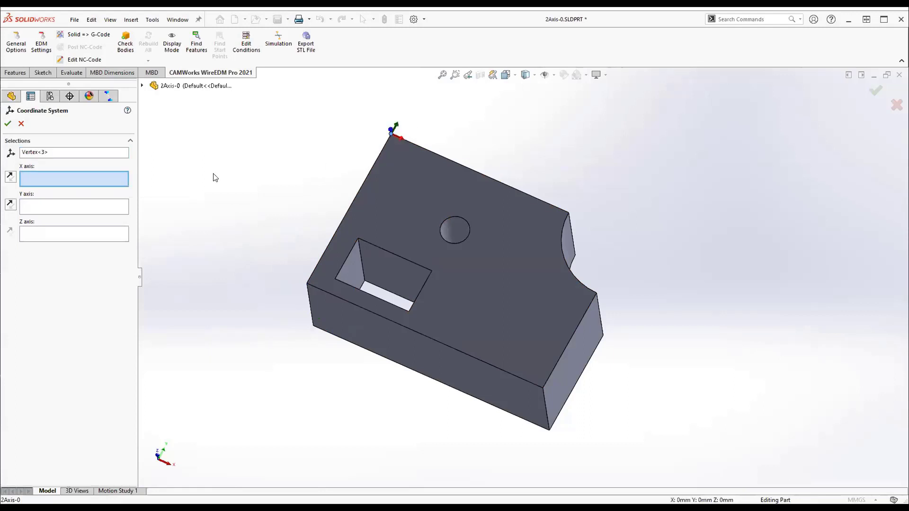
{"action": "left_click", "coordinate": [8, 123]}
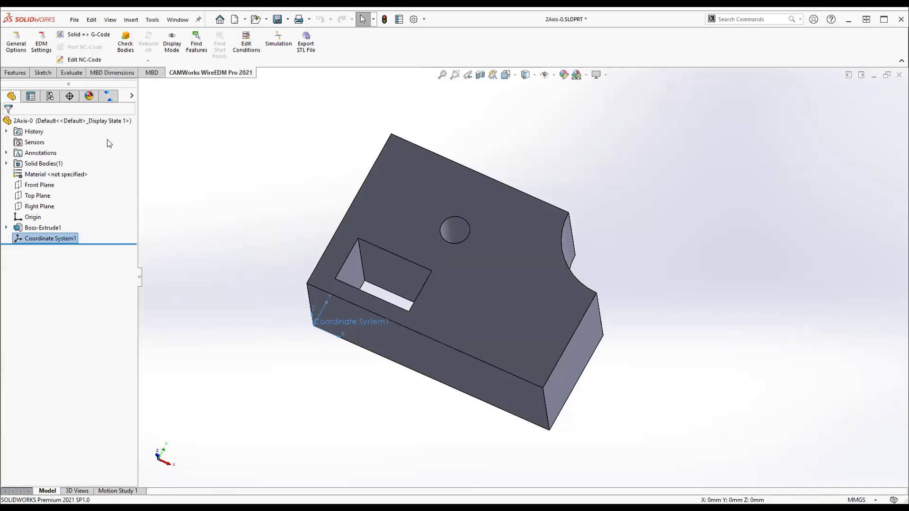
Assign Coordinate System1 as the EDM Mitsubishi FA machine's origin
{"action": "left_click", "coordinate": [108, 95]}
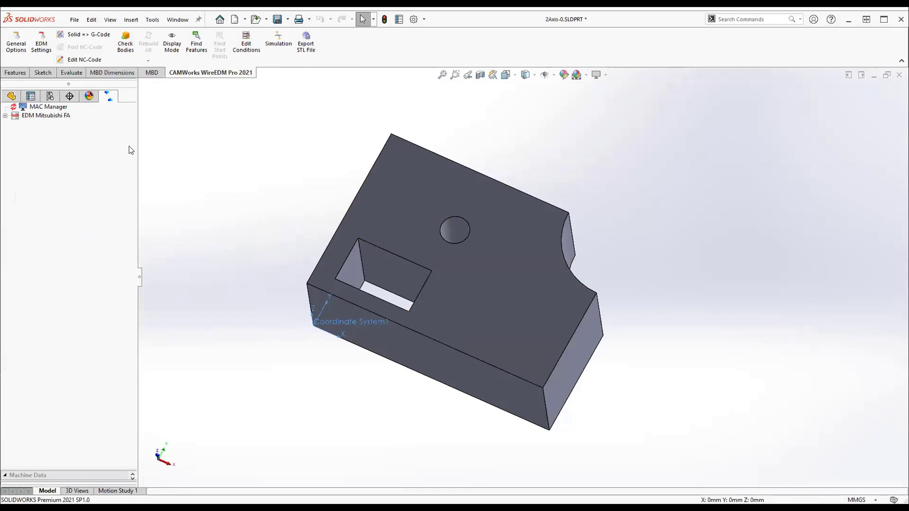
{"action": "left_click", "coordinate": [40, 116]}
{"action": "right_click", "coordinate": [39, 117]}
{"action": "left_click", "coordinate": [73, 187]}
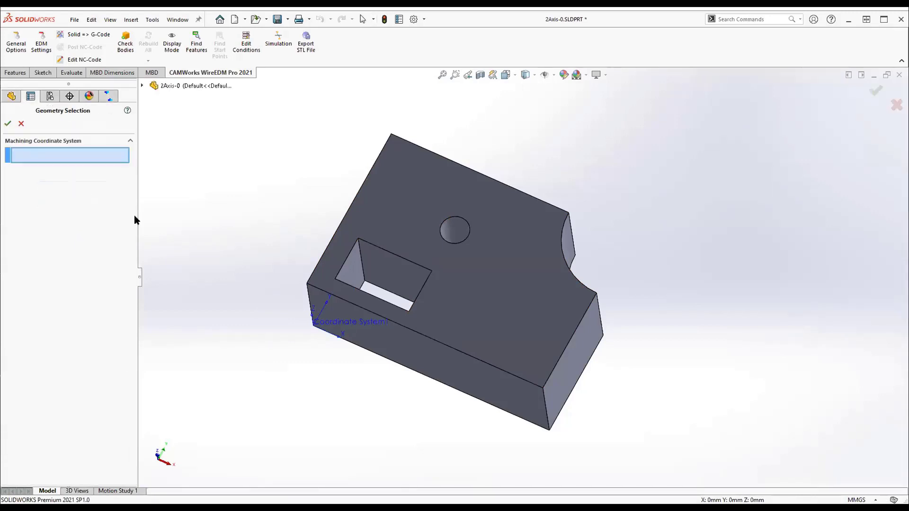
{"action": "left_click", "coordinate": [330, 322]}
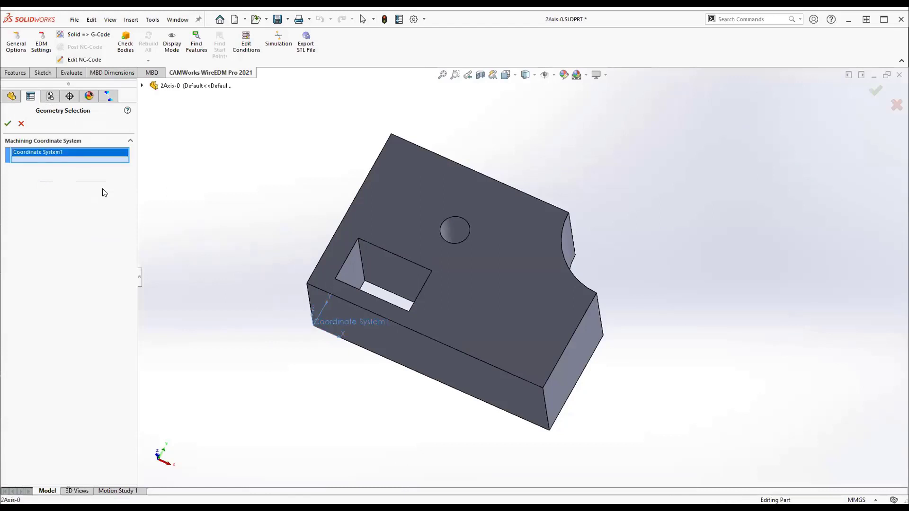
{"action": "left_click", "coordinate": [8, 124]}
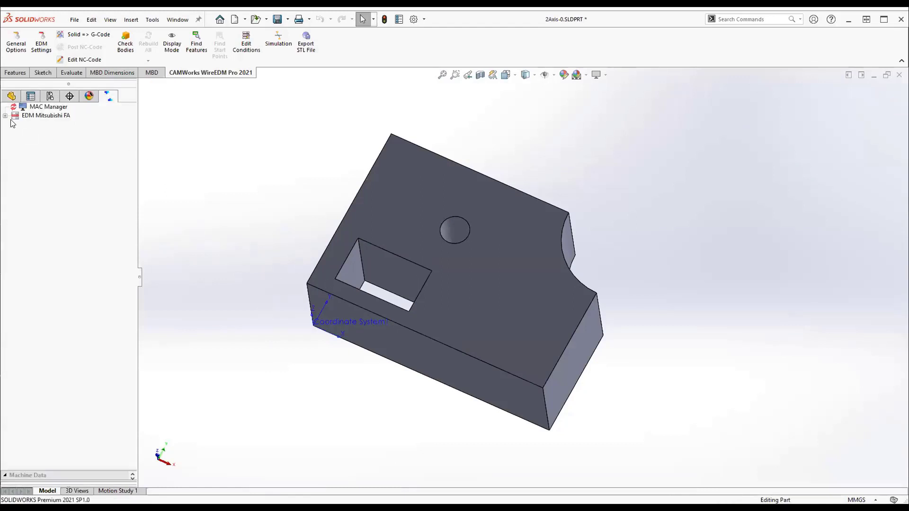
Expand EDM Stock and extract machinable features on the EDM Plane
{"action": "left_click", "coordinate": [27, 125]}
{"action": "left_click", "coordinate": [14, 125]}
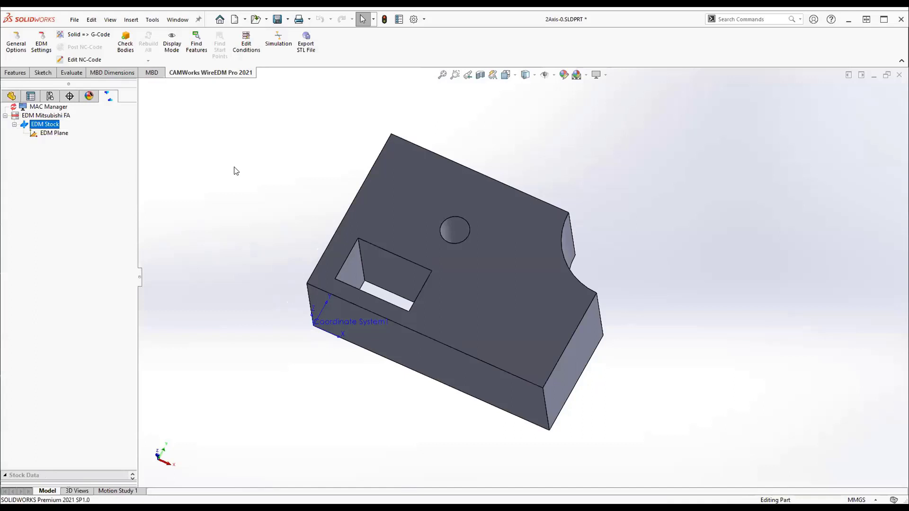
{"action": "left_click", "coordinate": [46, 125]}
{"action": "right_click", "coordinate": [50, 134]}
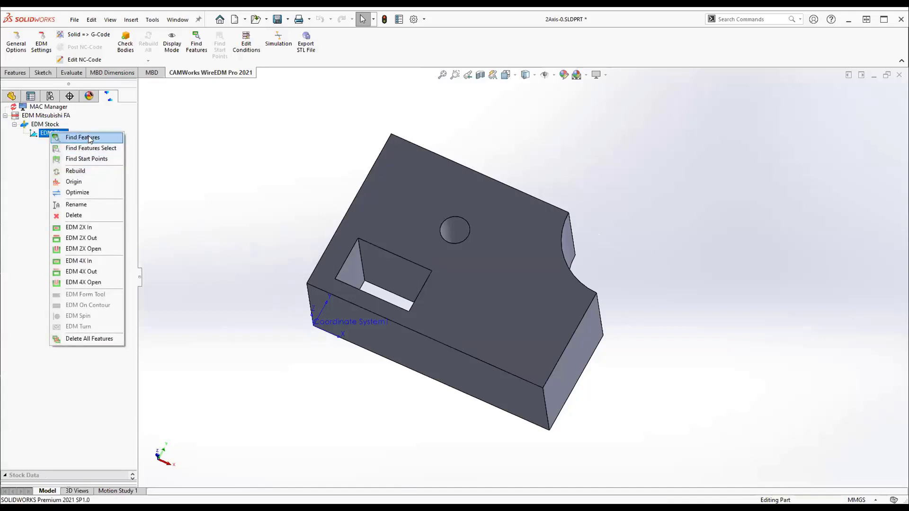
{"action": "left_click", "coordinate": [86, 137]}
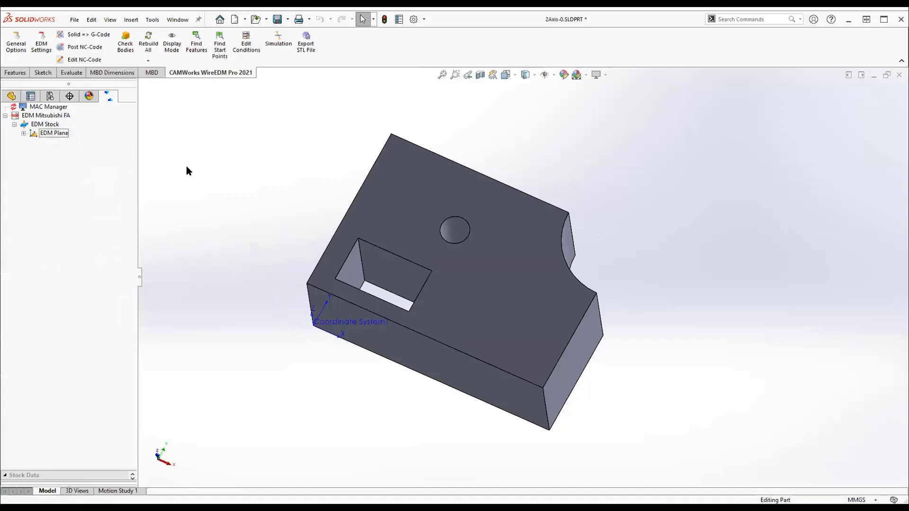
{"action": "left_click", "coordinate": [23, 133]}
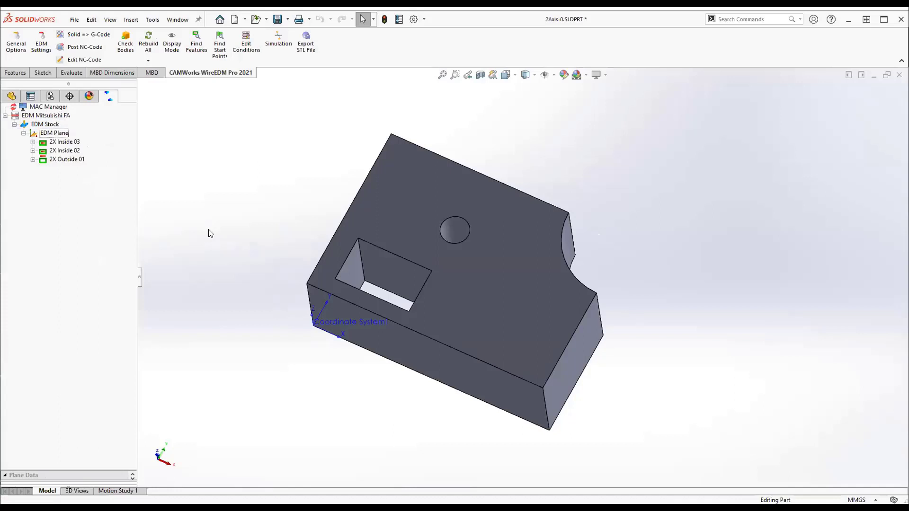
Select 2X Inside 02 and 2X Inside 03, then generate toolpaths for the EDM Plane
{"action": "left_click", "coordinate": [57, 151]}
{"action": "left_click", "coordinate": [55, 143]}
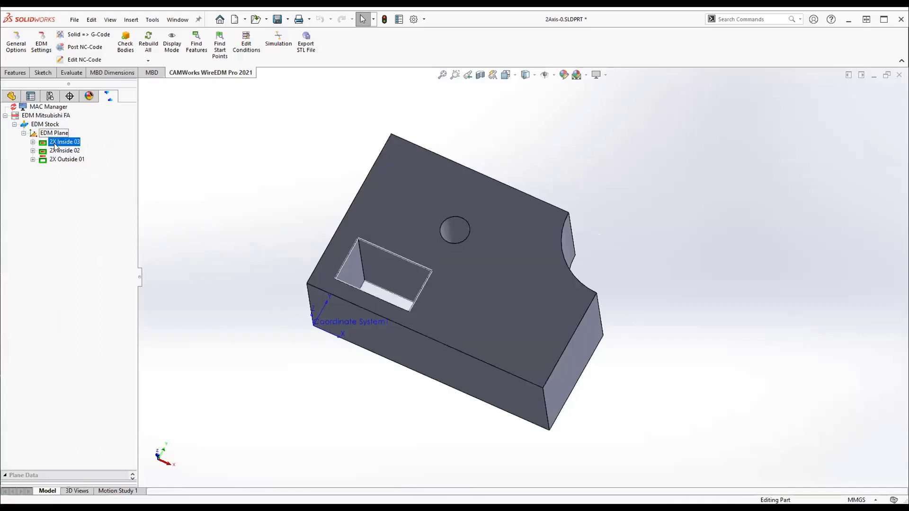
{"action": "right_click", "coordinate": [52, 134]}
{"action": "left_click", "coordinate": [104, 174]}
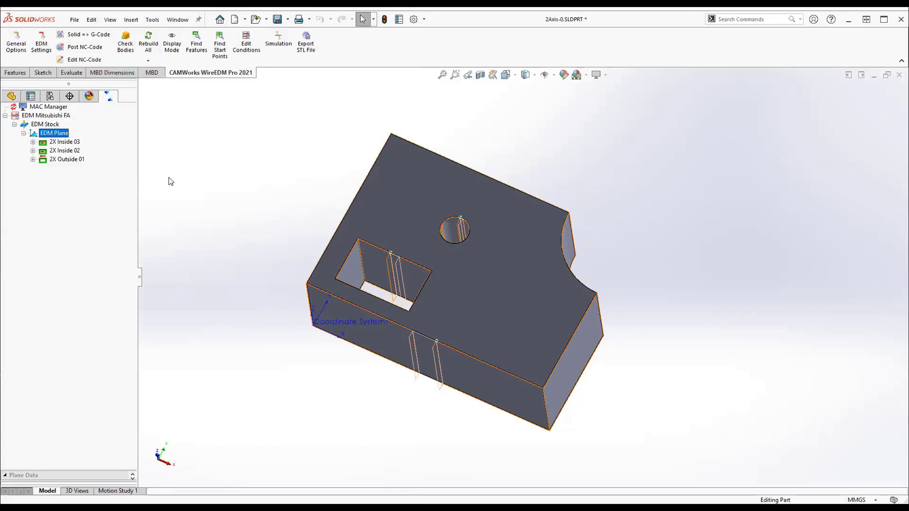
Post the NC program for the EDM Mitsubishi FA machine
{"action": "left_click", "coordinate": [29, 115]}
{"action": "right_click", "coordinate": [27, 113]}
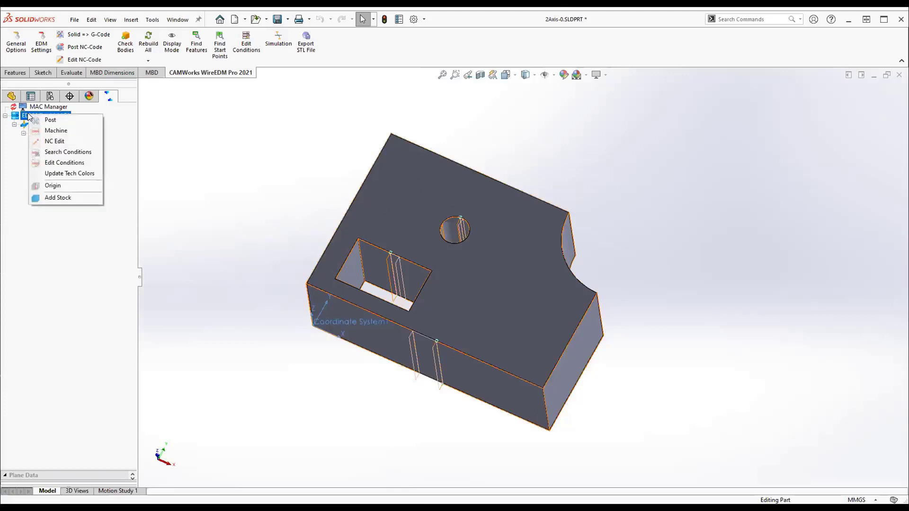
{"action": "left_click", "coordinate": [166, 177]}
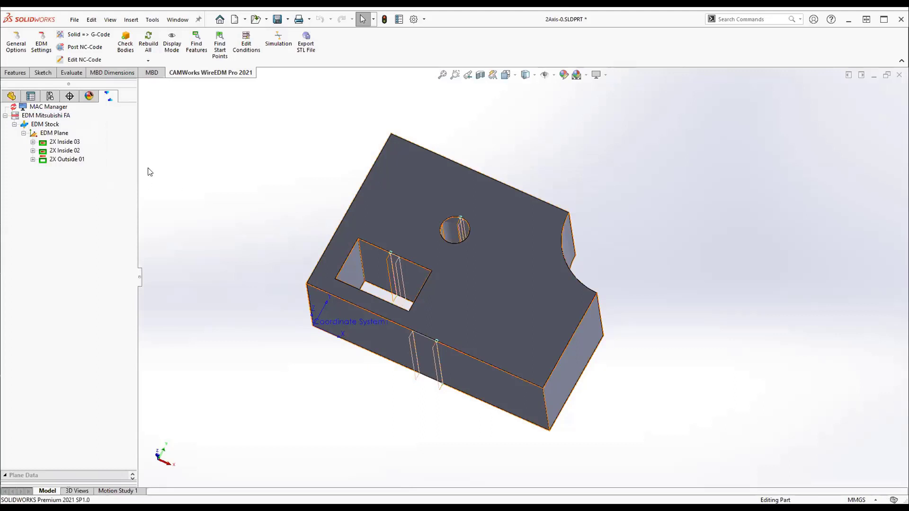
{"action": "left_click", "coordinate": [52, 116]}
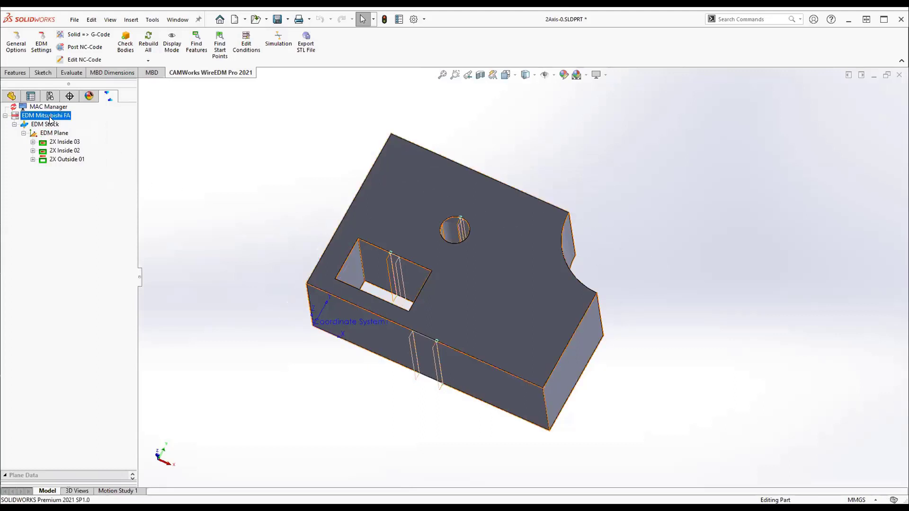
{"action": "right_click", "coordinate": [73, 117]}
{"action": "left_click", "coordinate": [99, 122]}
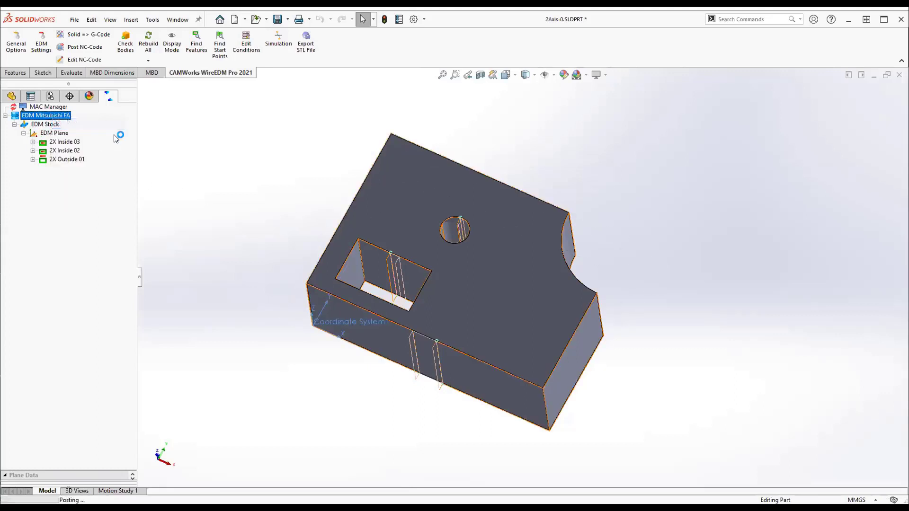
Review the posted 2Axis-0-(MITSUBISHI-FA).nc code in NC Edit, then close it
{"action": "right_click", "coordinate": [57, 117]}
{"action": "left_click", "coordinate": [90, 142]}
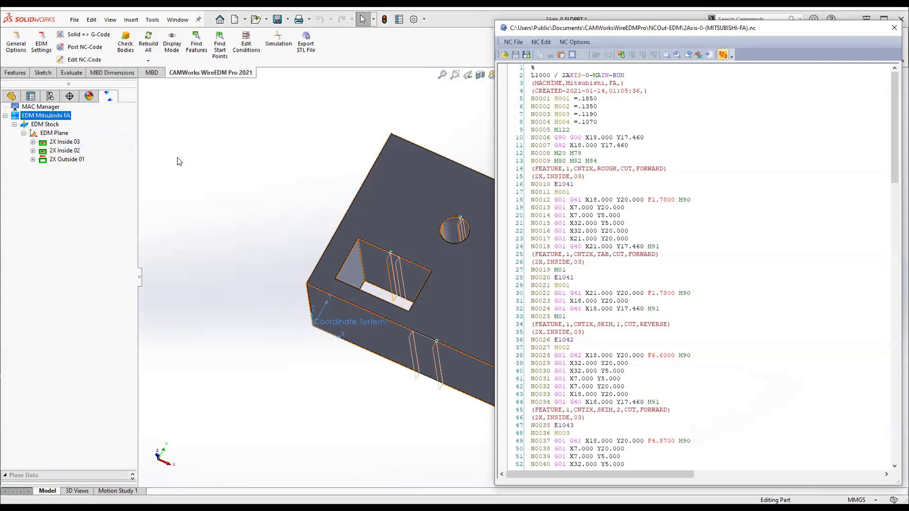
{"action": "left_click", "coordinate": [894, 28]}
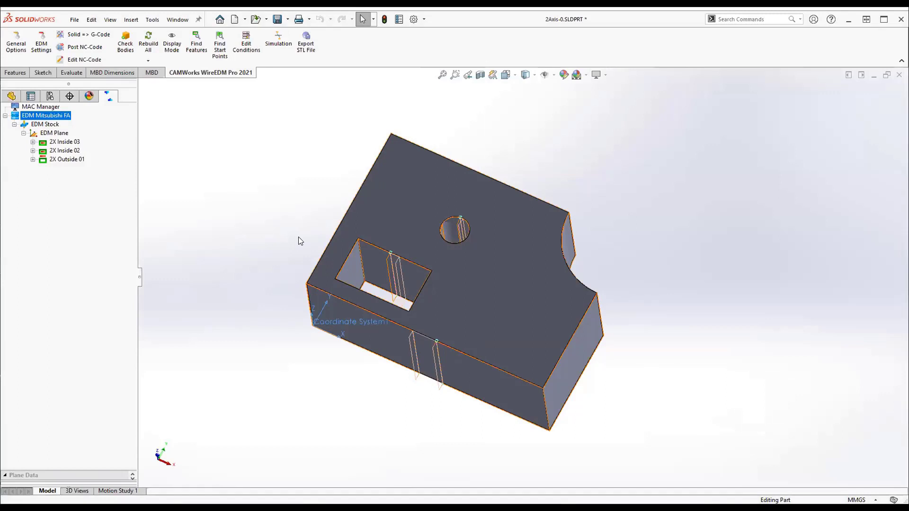
{"action": "left_click", "coordinate": [68, 142]}
{"action": "right_click", "coordinate": [68, 142]}
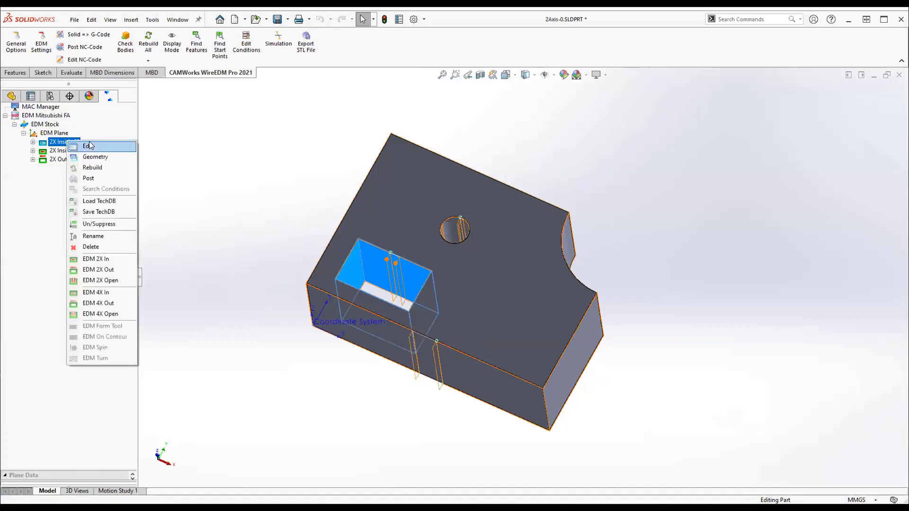
{"action": "left_click", "coordinate": [90, 145]}
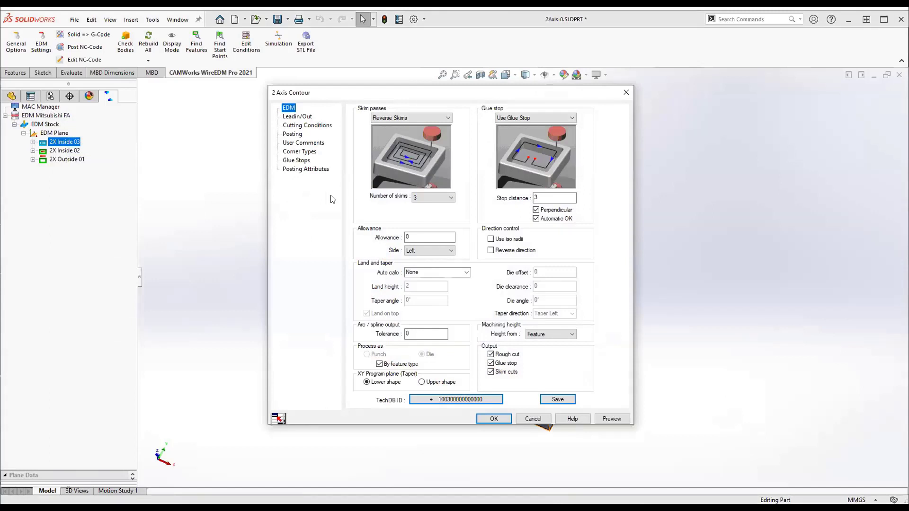
{"action": "left_click", "coordinate": [305, 116]}
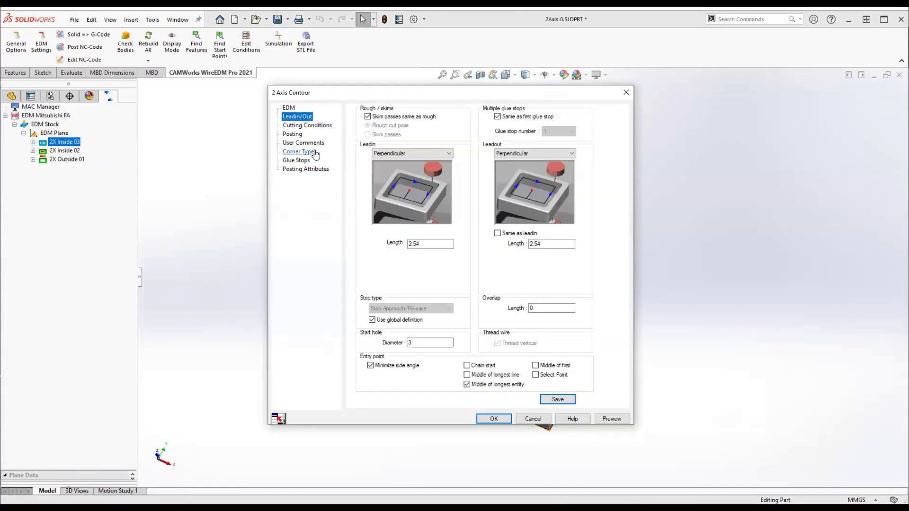
{"action": "left_click", "coordinate": [297, 161]}
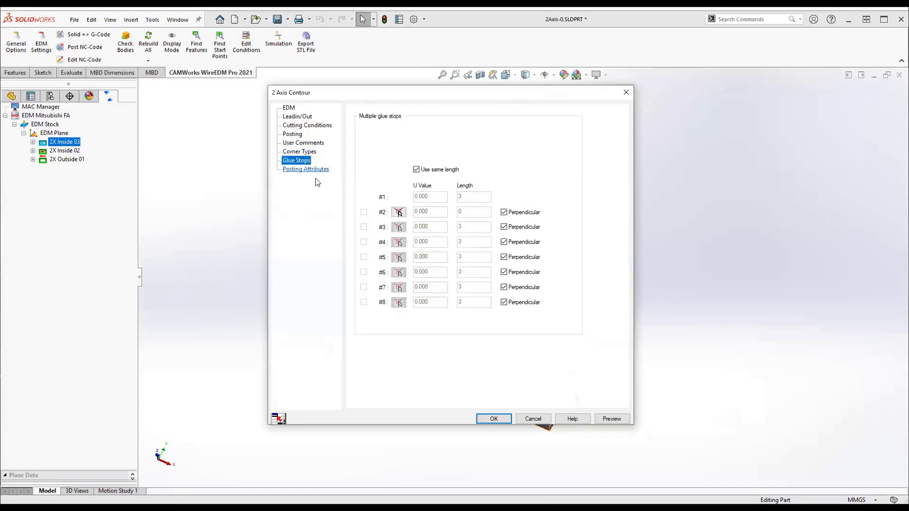
{"action": "left_click", "coordinate": [299, 151]}
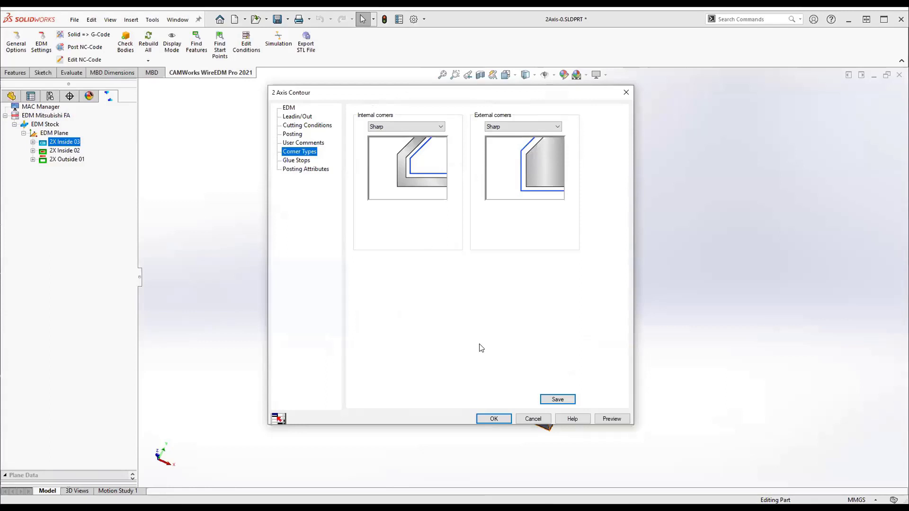
{"action": "left_click", "coordinate": [531, 418]}
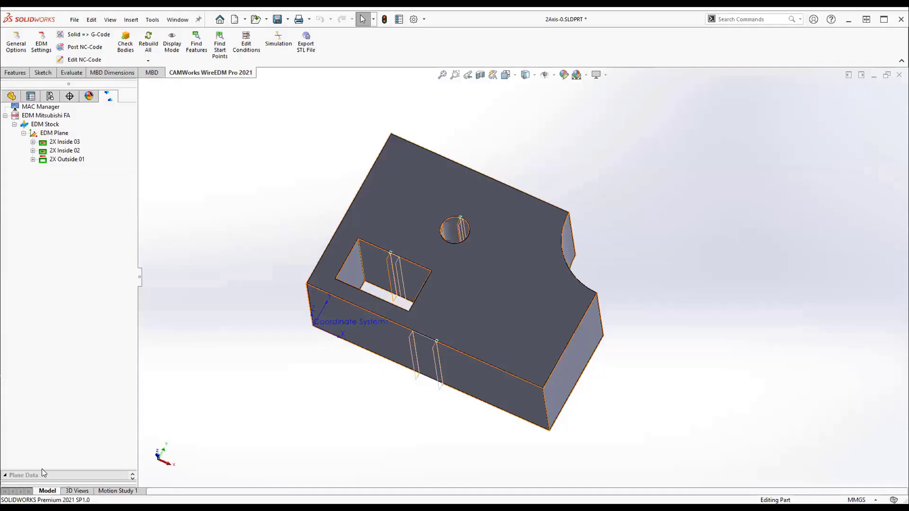
Drag the Plane Data splitter upward to enlarge the EDM Plane property list
{"action": "left_click_drag", "start_coordinate": [42, 468], "coordinate": [31, 291]}
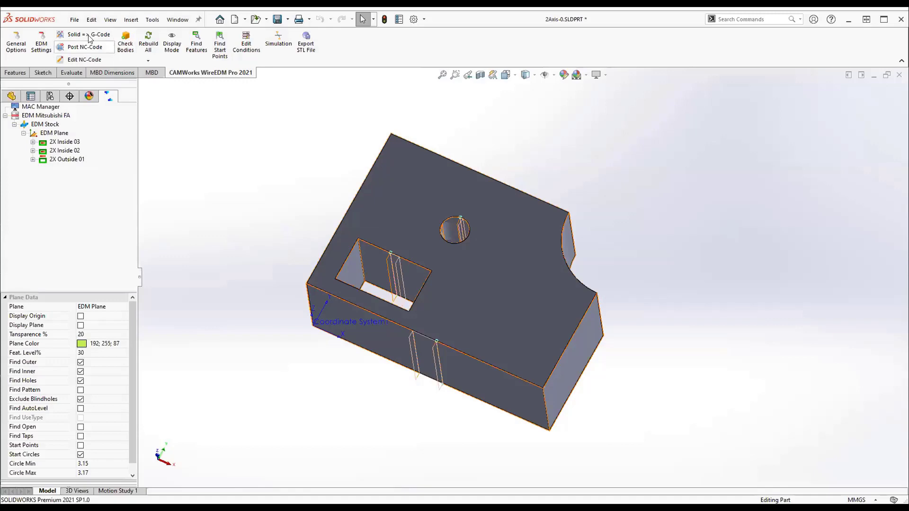
Open the part 2Axis-1.SLDPRT
{"action": "left_click", "coordinate": [75, 20]}
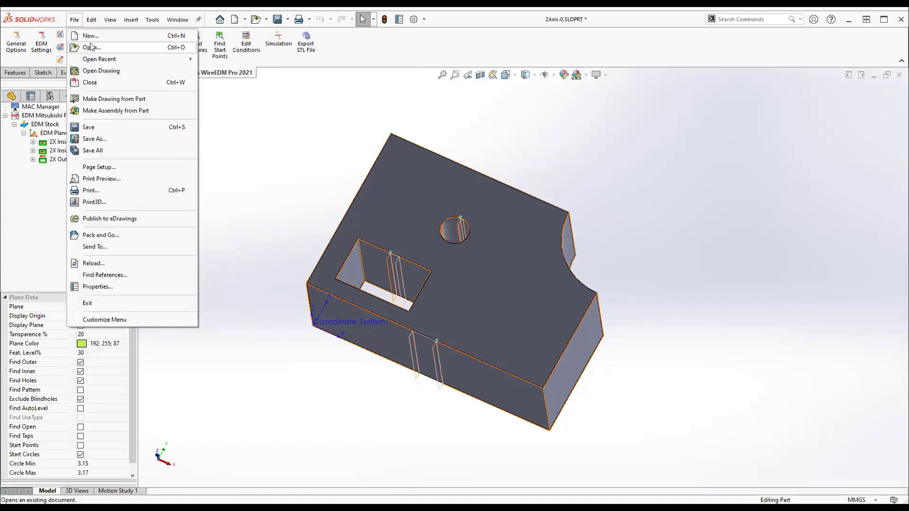
{"action": "left_click", "coordinate": [92, 47]}
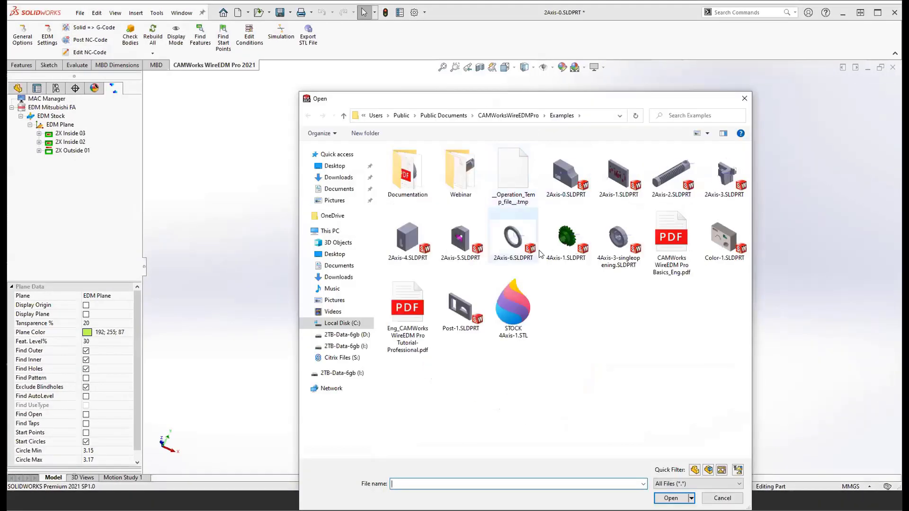
{"action": "left_click", "coordinate": [612, 181]}
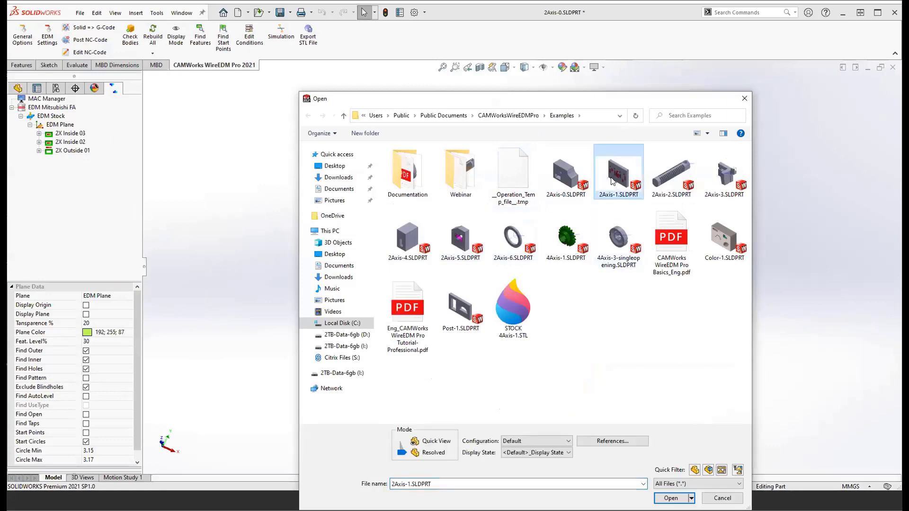
{"action": "double_click", "coordinate": [611, 181]}
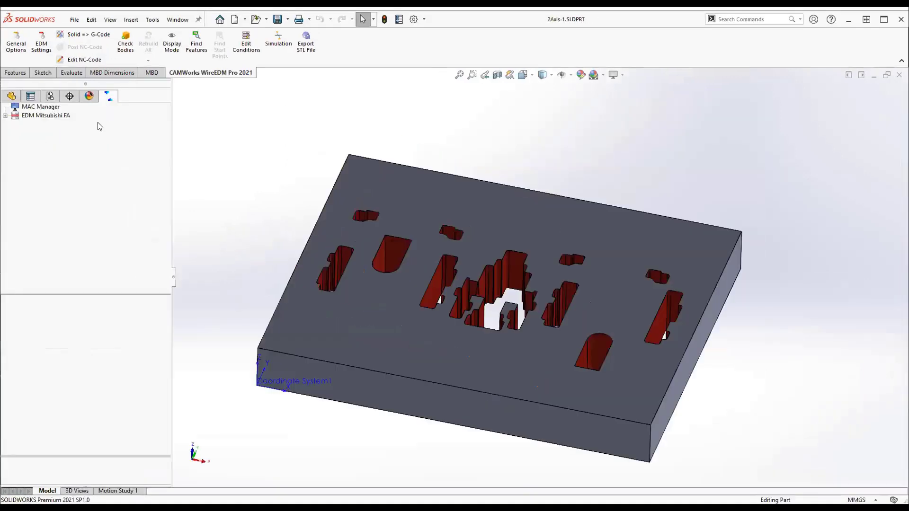
Set Coordinate System1 as the EDM Mitsubishi FA machining origin
{"action": "left_click", "coordinate": [45, 115]}
{"action": "right_click", "coordinate": [57, 116]}
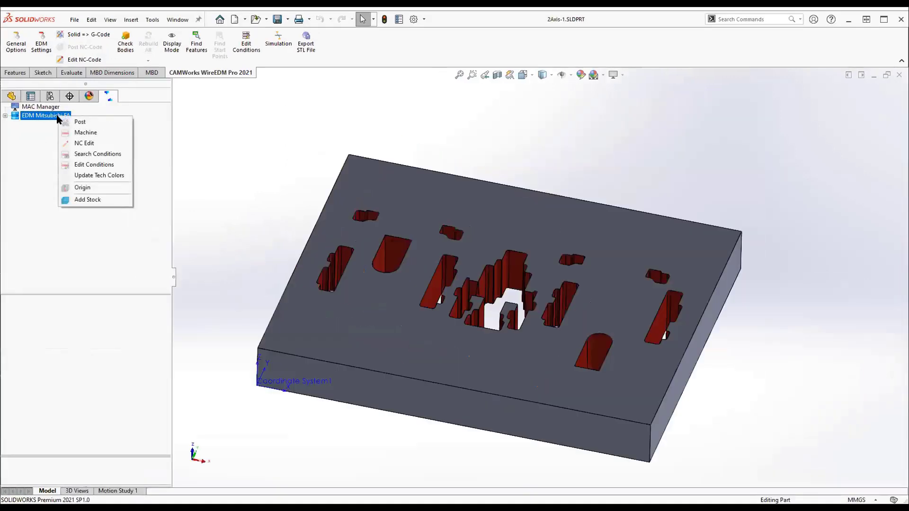
{"action": "left_click", "coordinate": [82, 188]}
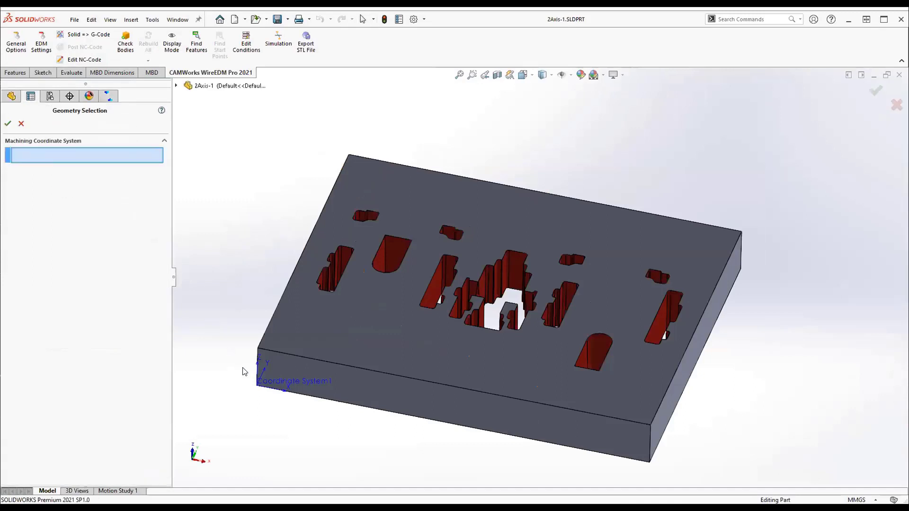
{"action": "left_click", "coordinate": [262, 378]}
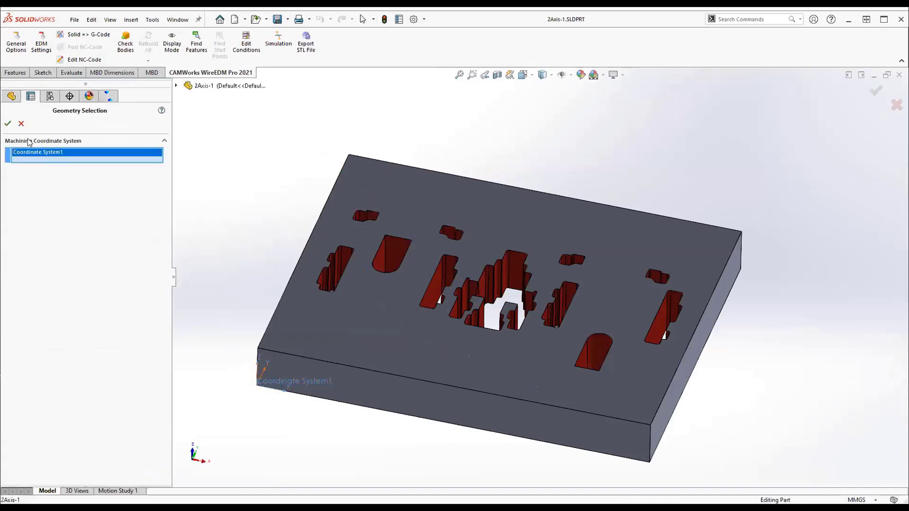
{"action": "left_click", "coordinate": [7, 124]}
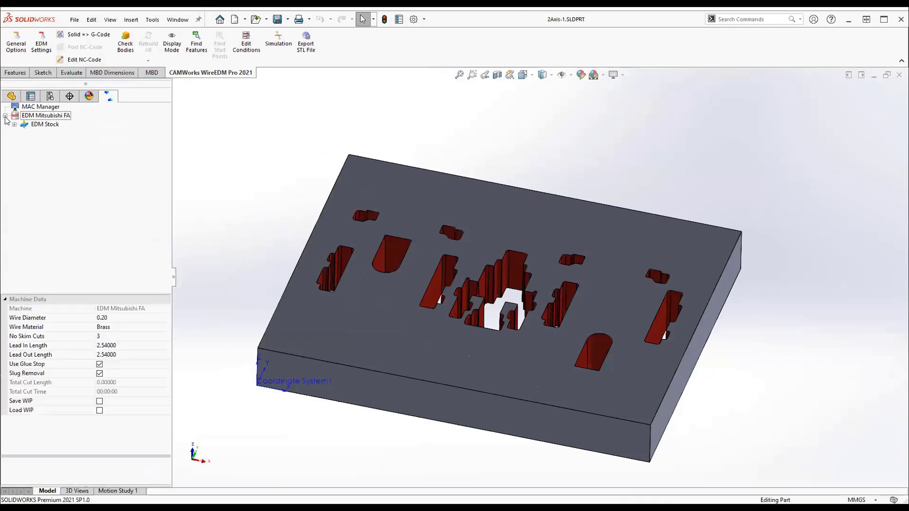
Clear the Find Outer option in the EDM Plane's properties
{"action": "left_click", "coordinate": [14, 124]}
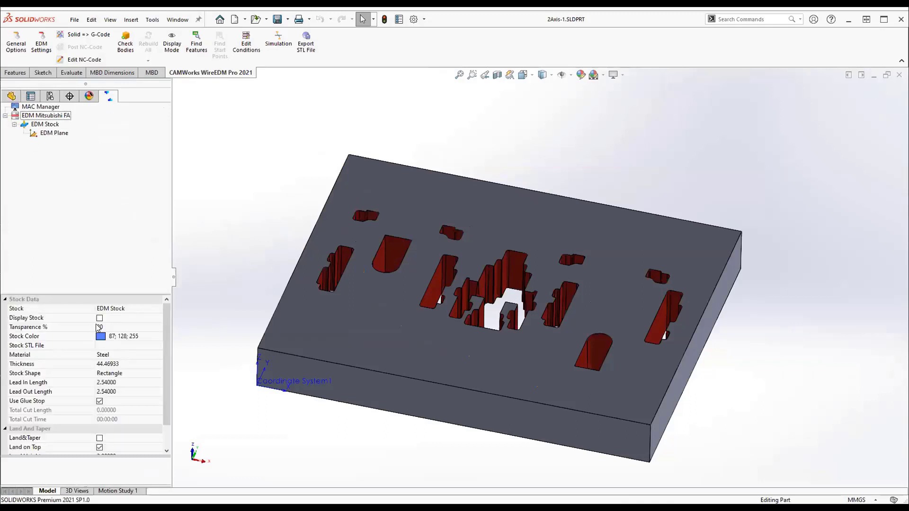
{"action": "left_click", "coordinate": [53, 133]}
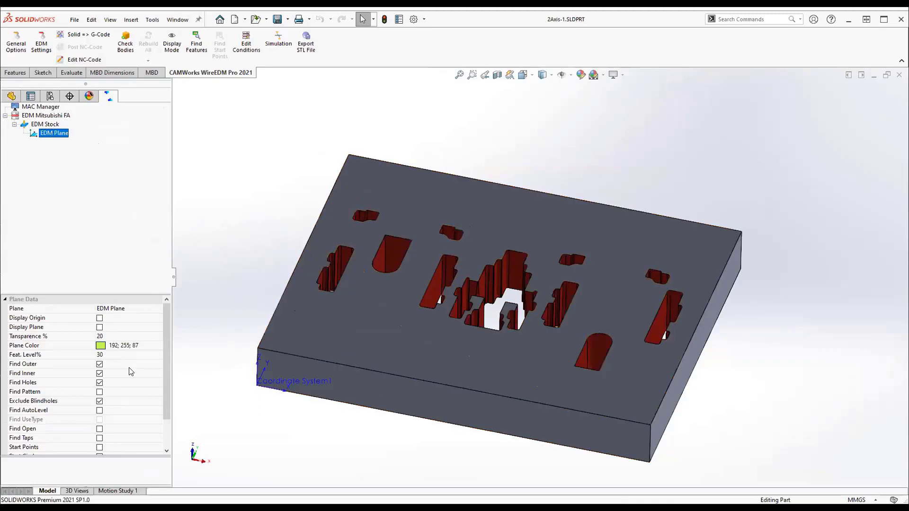
{"action": "left_click", "coordinate": [99, 364]}
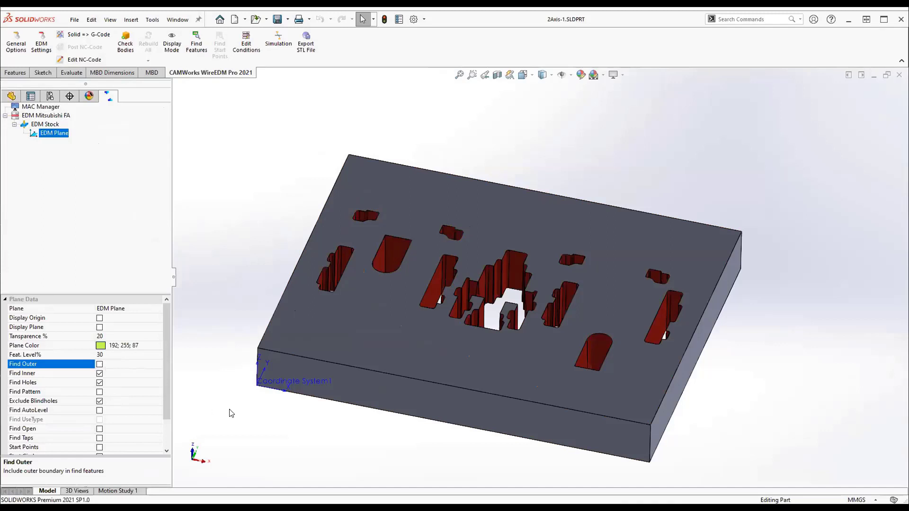
{"action": "right_click", "coordinate": [61, 134]}
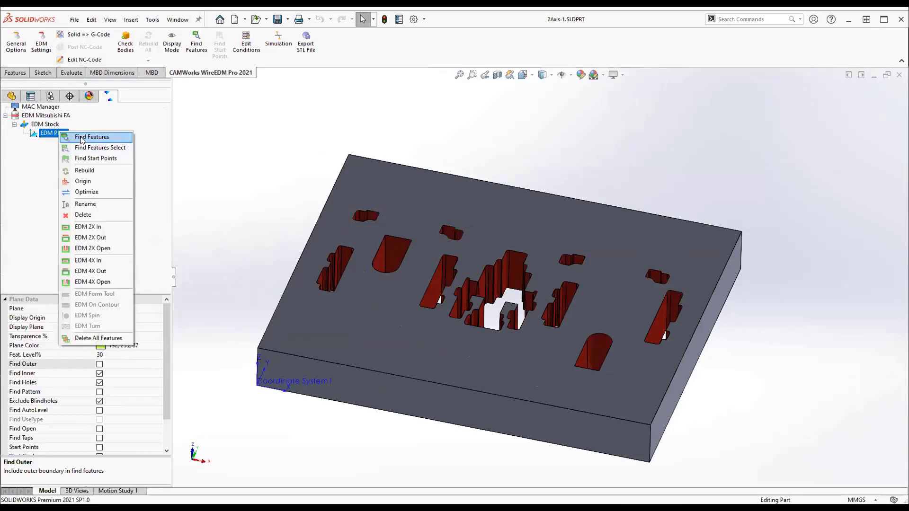
{"action": "left_click", "coordinate": [82, 139]}
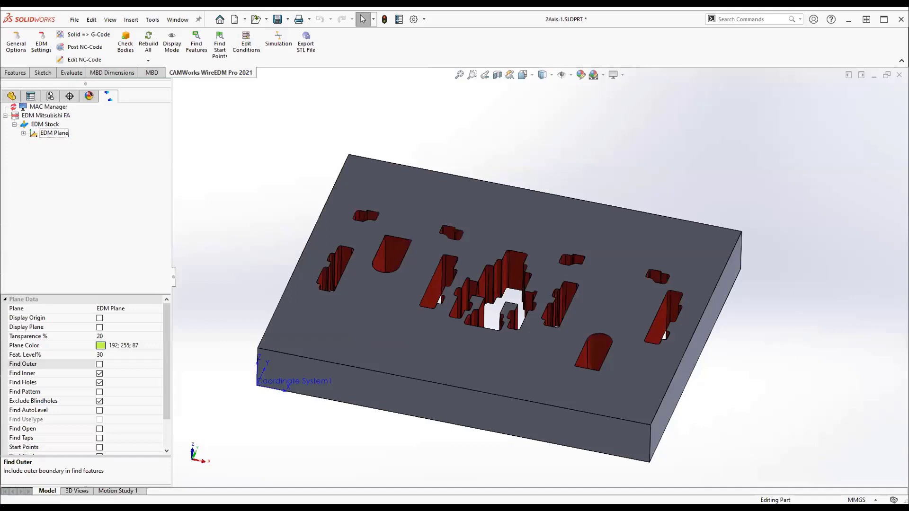
{"action": "left_click", "coordinate": [24, 134]}
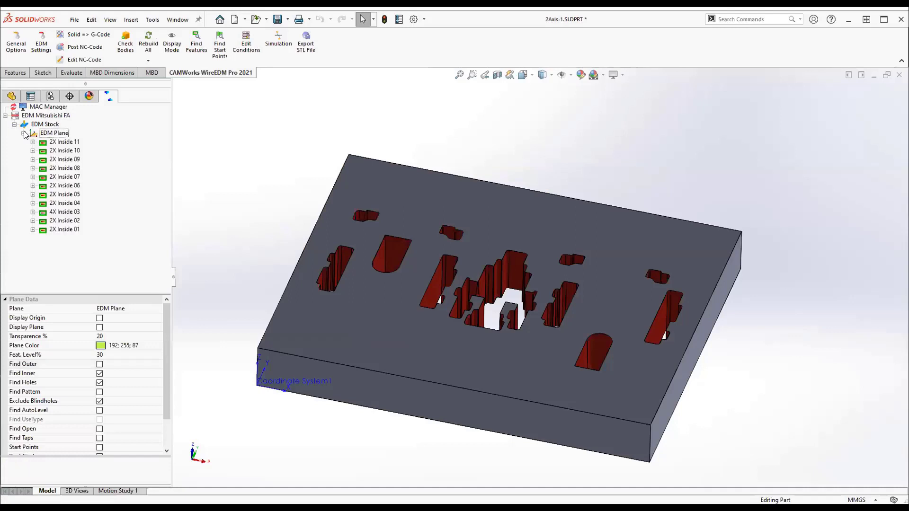
{"action": "left_click", "coordinate": [50, 133]}
{"action": "right_click", "coordinate": [51, 134]}
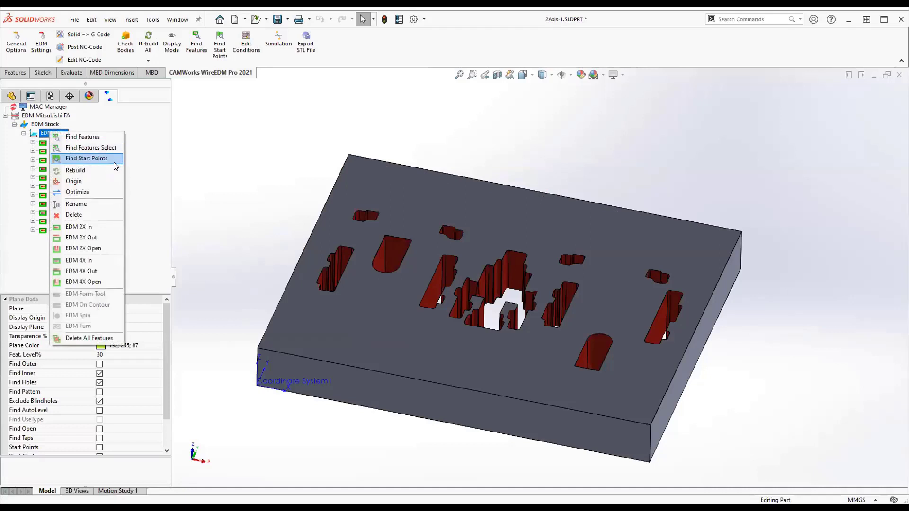
{"action": "left_click", "coordinate": [78, 175]}
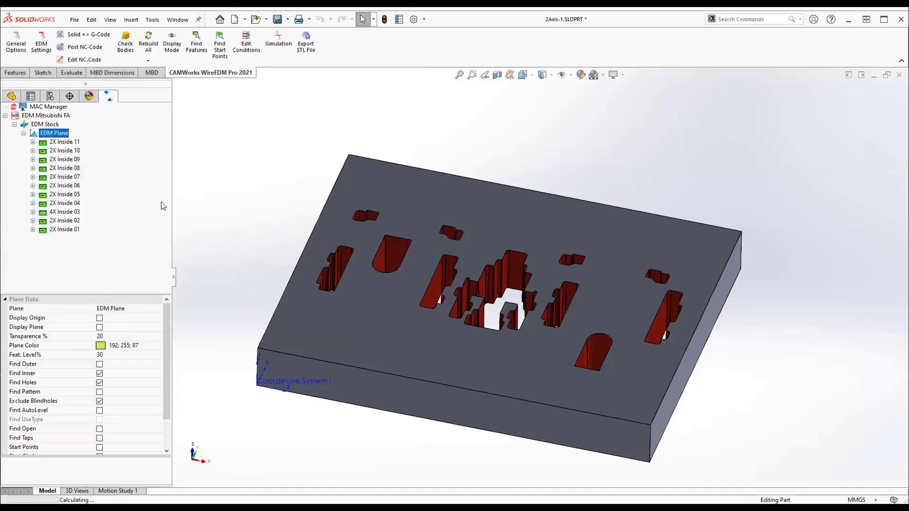
{"action": "right_click", "coordinate": [45, 117]}
{"action": "left_click", "coordinate": [63, 120]}
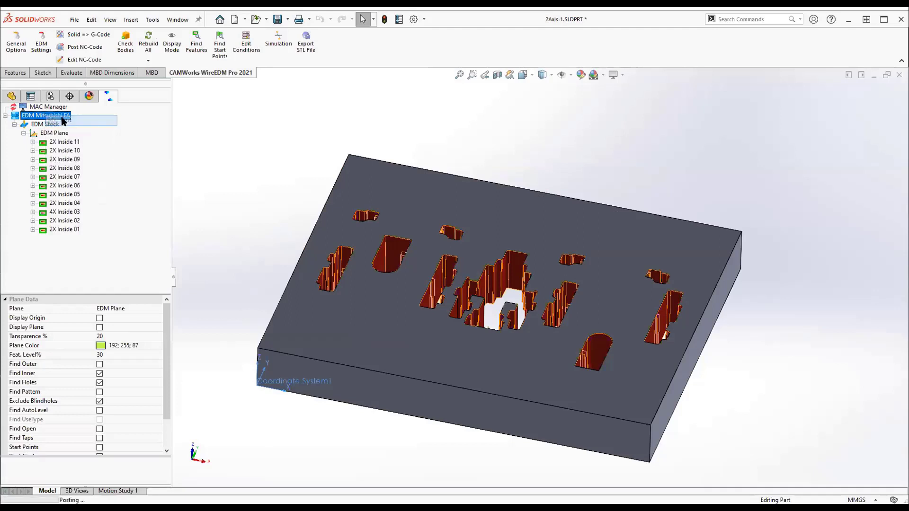
{"action": "right_click", "coordinate": [49, 118]}
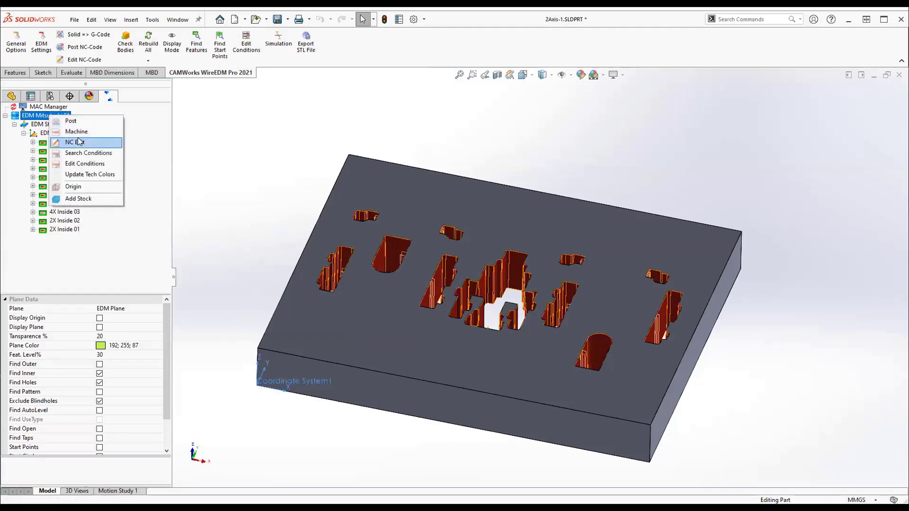
{"action": "left_click", "coordinate": [66, 143]}
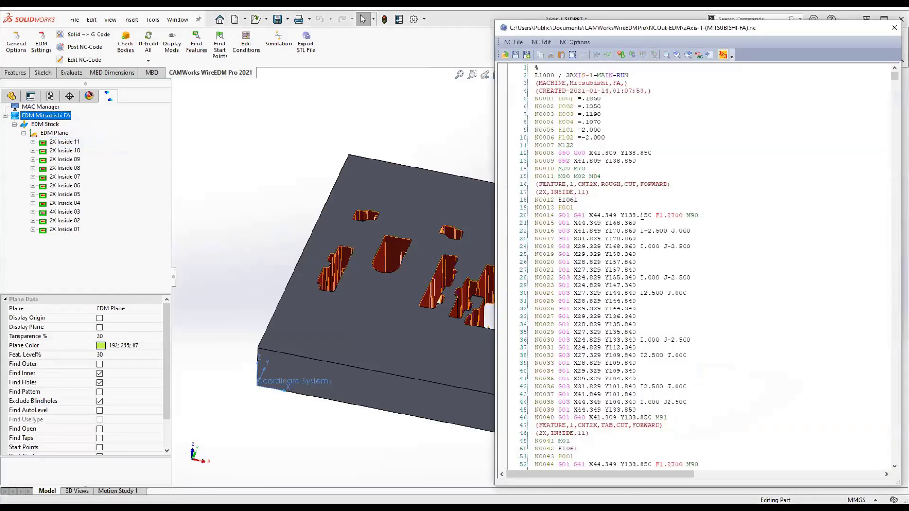
{"action": "left_click", "coordinate": [889, 30]}
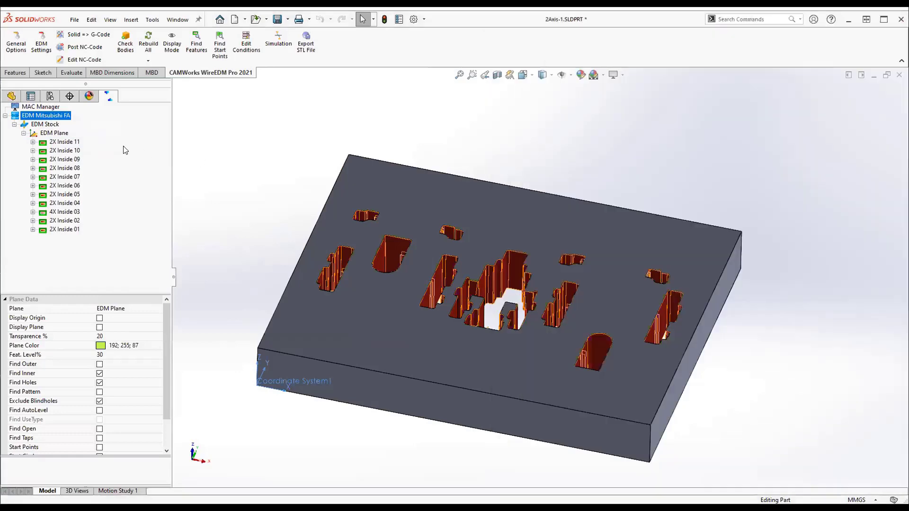
{"action": "left_click", "coordinate": [336, 278]}
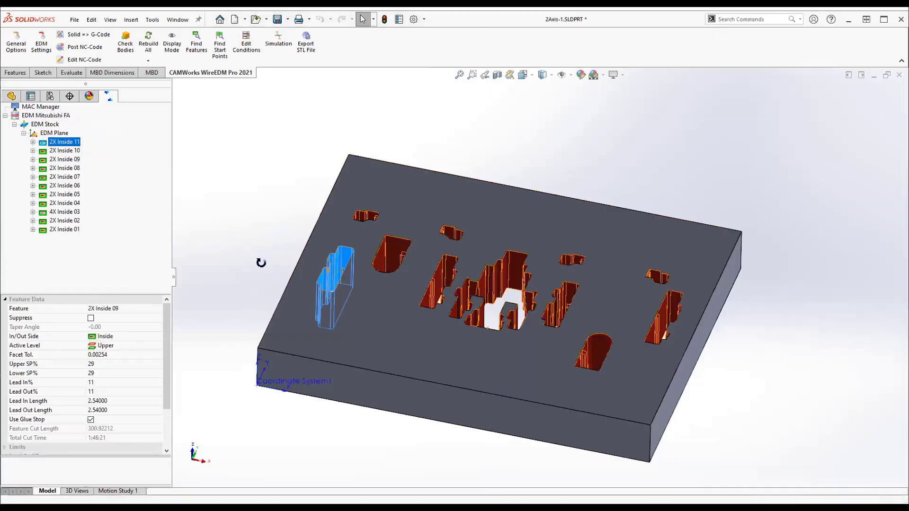
{"action": "middle_click_drag", "start_coordinate": [260, 263], "coordinate": [264, 301]}
{"action": "scroll", "coordinate": [350, 270], "scroll_direction": "down", "scroll_amount": 5}
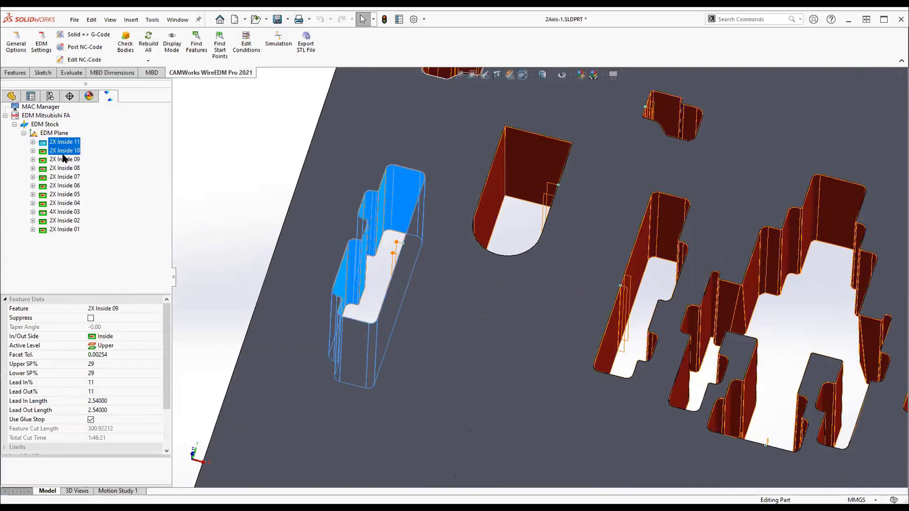
{"action": "left_click", "coordinate": [69, 204]}
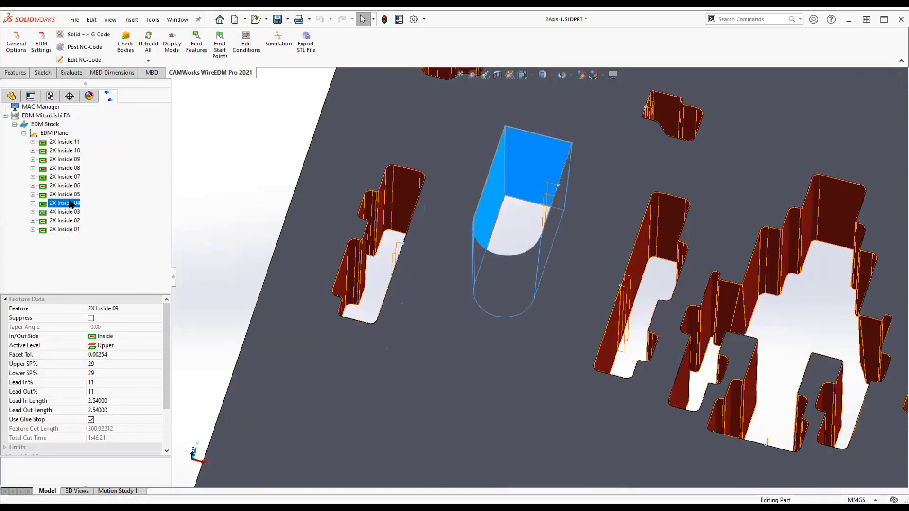
{"action": "left_click", "coordinate": [456, 160]}
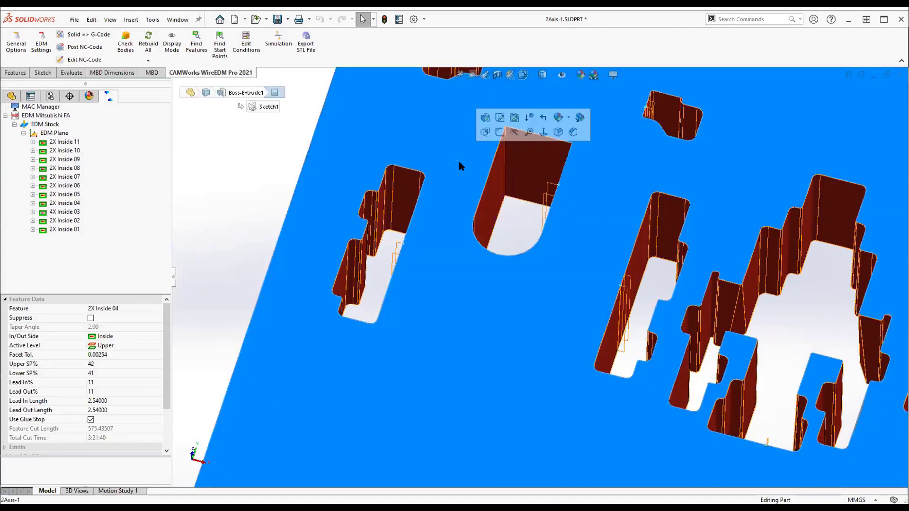
{"action": "left_click", "coordinate": [496, 179], "text": "ctrl"}
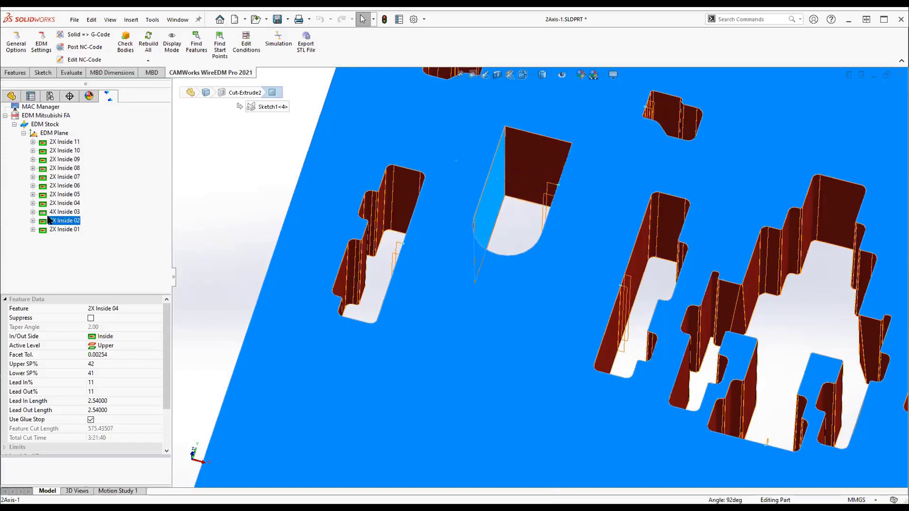
{"action": "left_click", "coordinate": [66, 212]}
{"action": "middle_click_drag", "start_coordinate": [779, 325], "coordinate": [656, 307]}
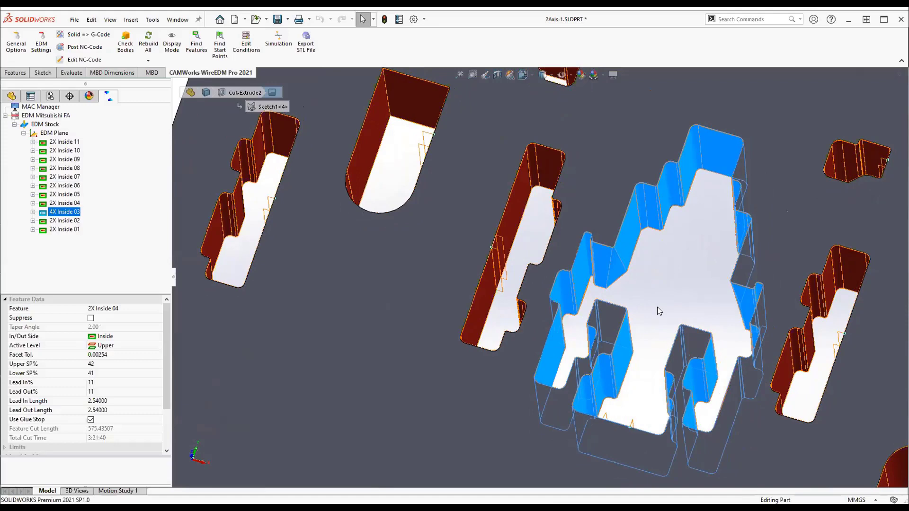
{"action": "scroll", "coordinate": [659, 304], "scroll_direction": "down", "scroll_amount": 5}
{"action": "middle_click_drag", "start_coordinate": [664, 304], "coordinate": [671, 251]}
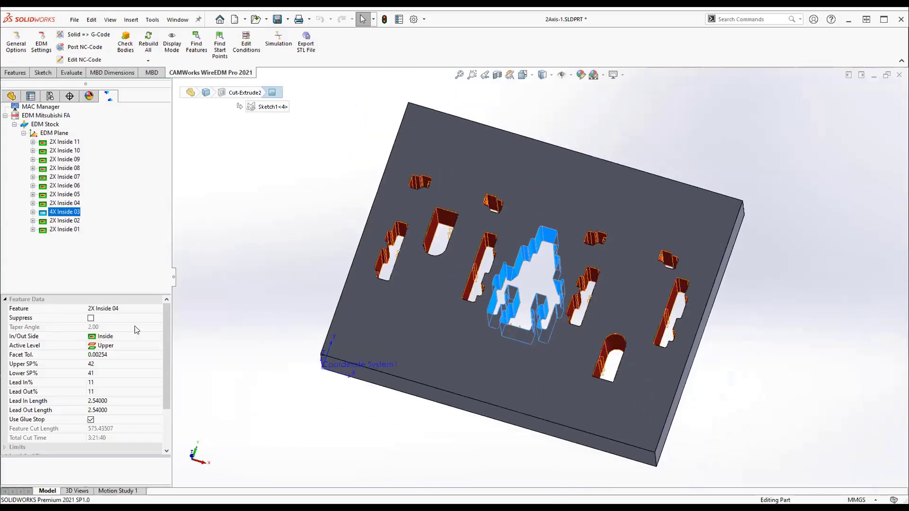
{"action": "middle_click_drag", "start_coordinate": [300, 318], "coordinate": [294, 268]}
Clear the 4X Inside 03 selection and review EDM Stock data and EDM Plane features
{"action": "left_click", "coordinate": [296, 267]}
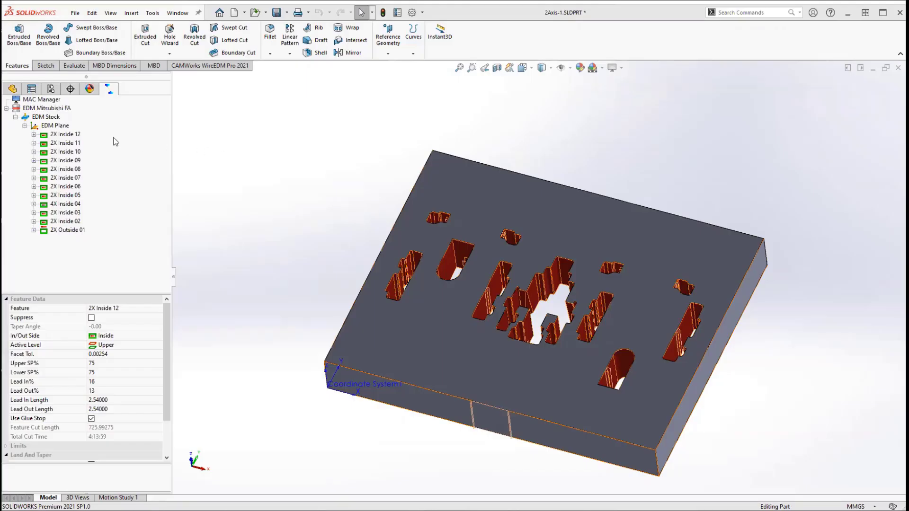
{"action": "left_click", "coordinate": [31, 116]}
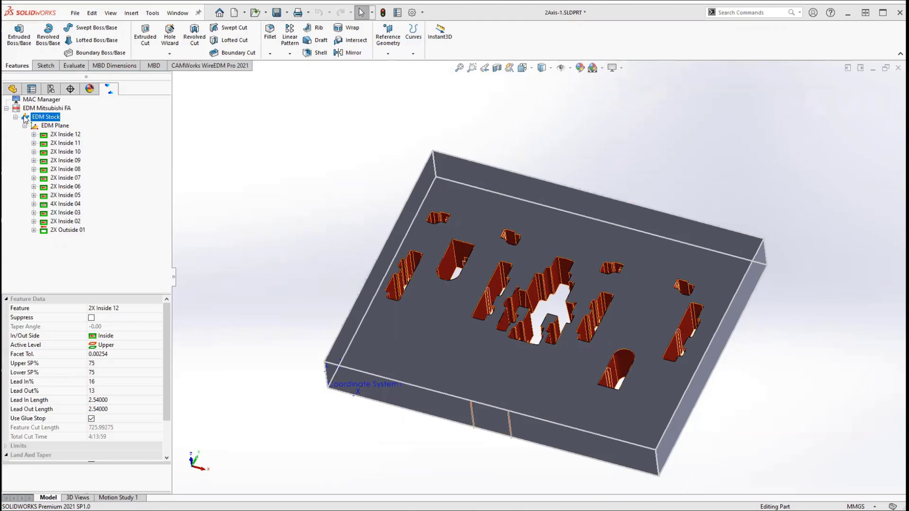
{"action": "left_click", "coordinate": [25, 118]}
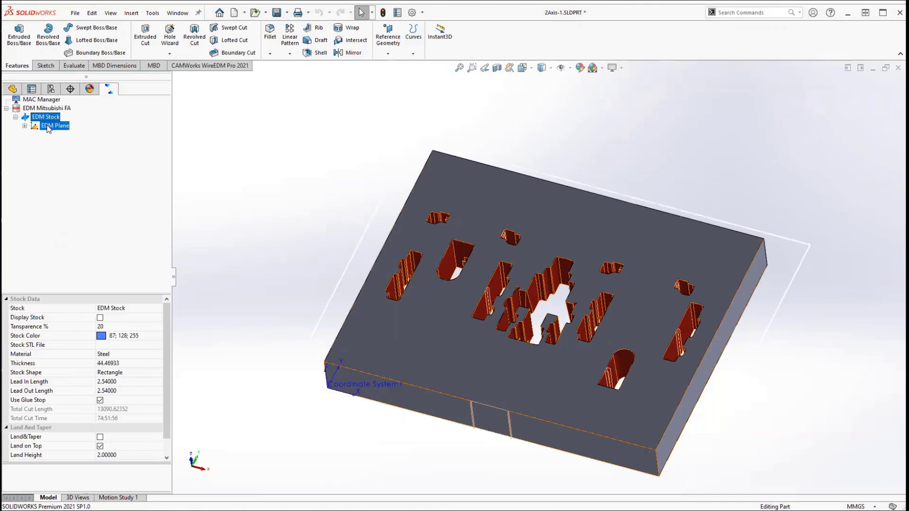
{"action": "left_click", "coordinate": [25, 126]}
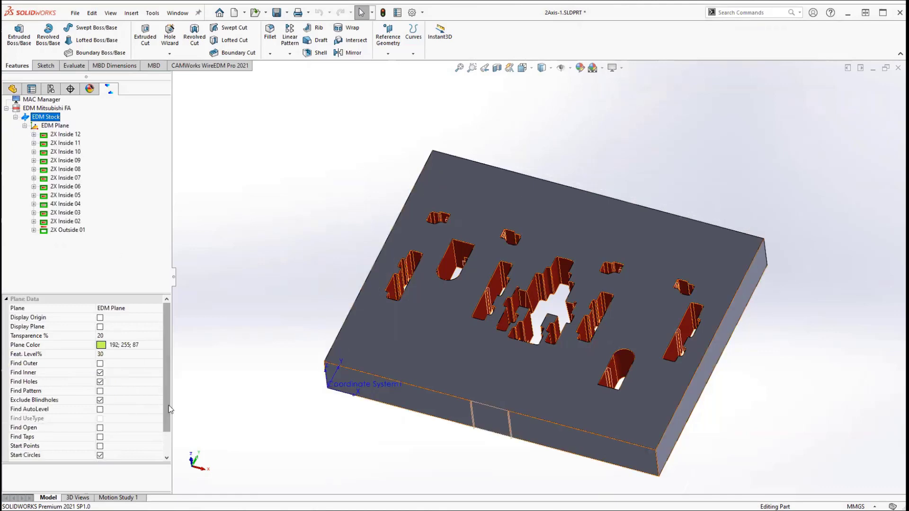
Tick Land&Taper for EDM Stock and change Land Height from 2 to 4
{"action": "left_click", "coordinate": [26, 117]}
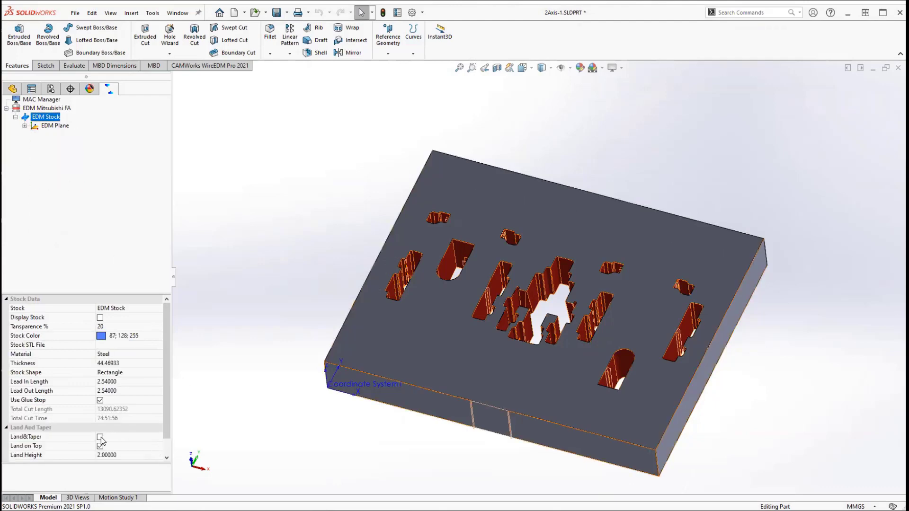
{"action": "left_click", "coordinate": [102, 437]}
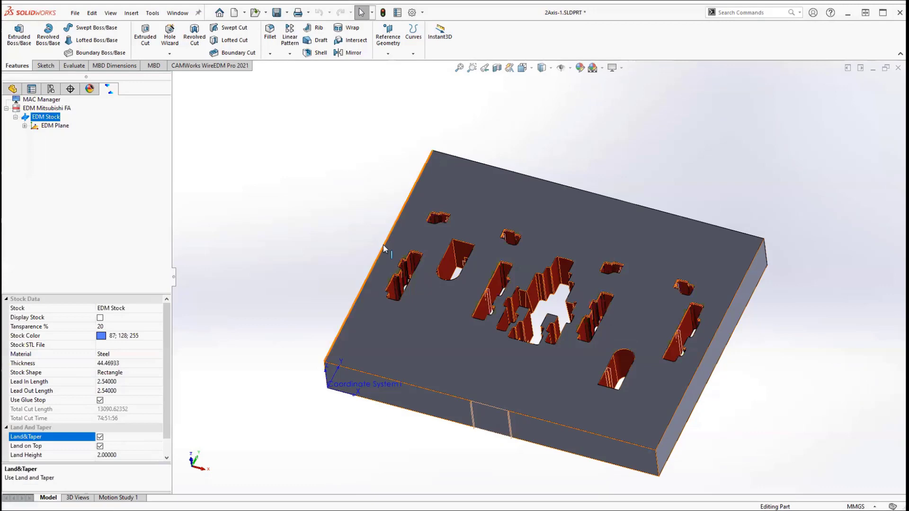
{"action": "scroll", "coordinate": [394, 250], "scroll_direction": "down", "scroll_amount": 4}
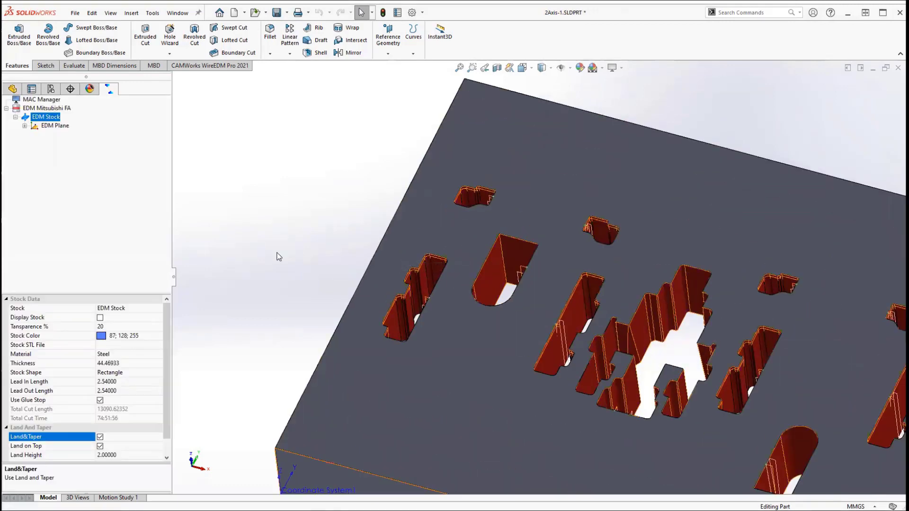
{"action": "scroll", "coordinate": [436, 300], "scroll_direction": "down", "scroll_amount": 4}
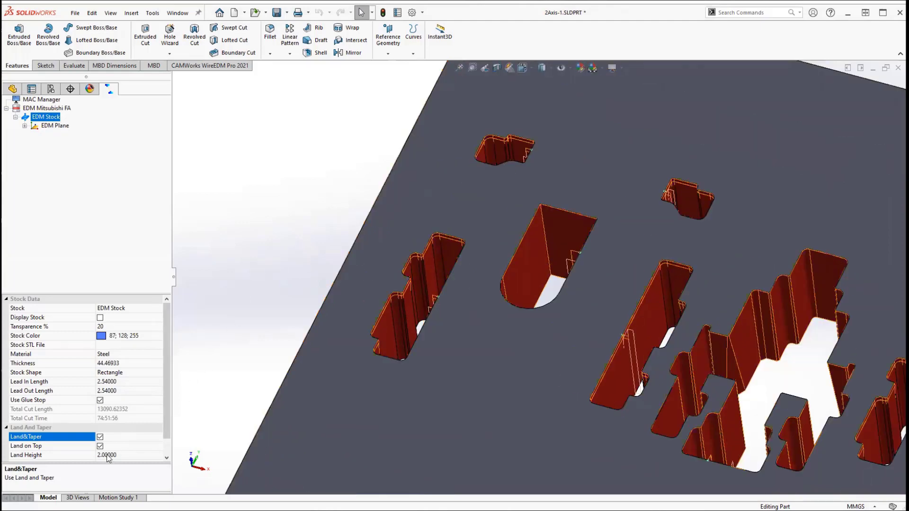
{"action": "left_click", "coordinate": [107, 456]}
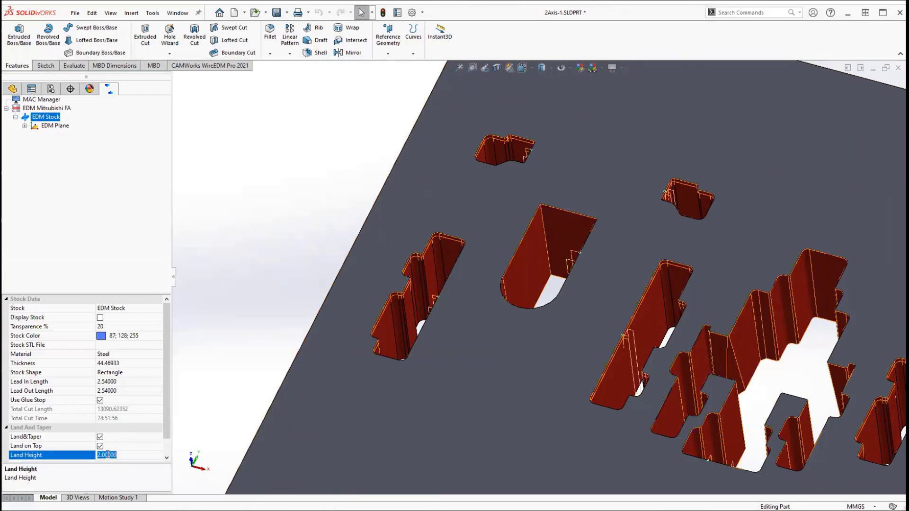
{"action": "key", "text": "Return"}
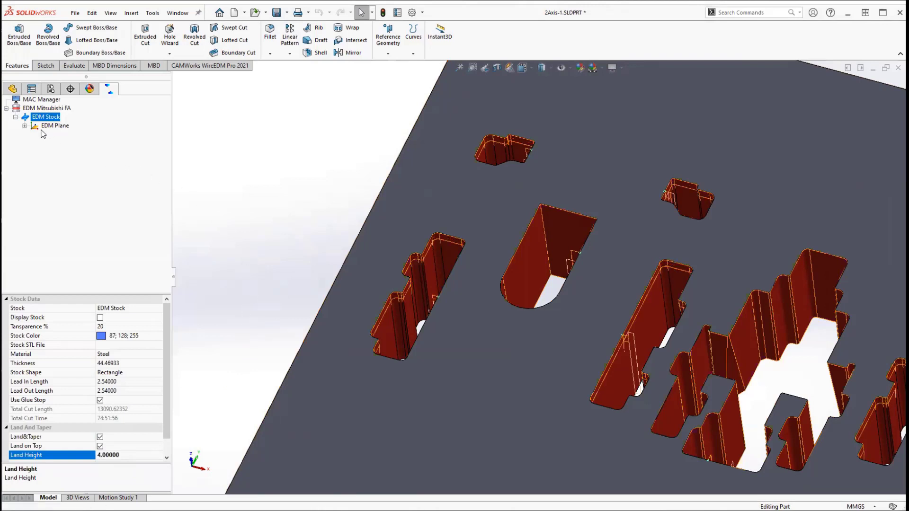
Edit the 2X Inside 12 contour with Land and Taper, land height 4 and 3° taper
{"action": "left_click", "coordinate": [25, 126]}
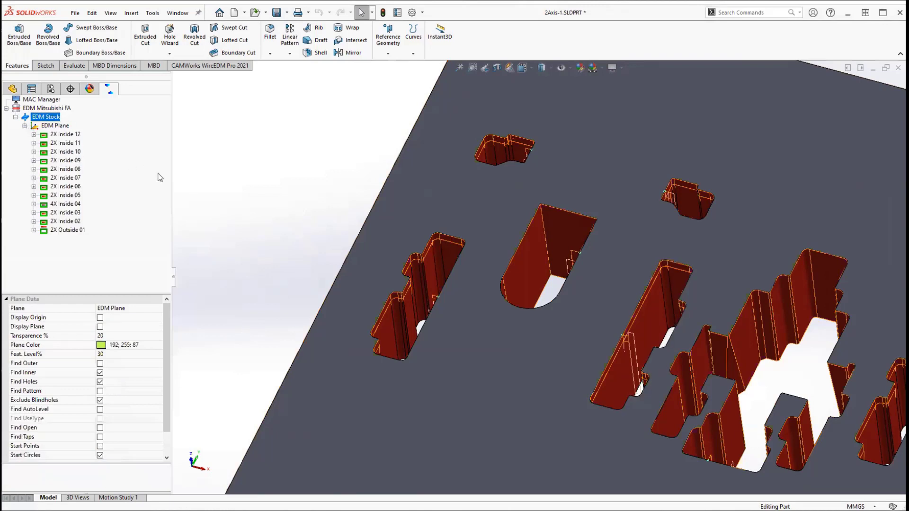
{"action": "left_click", "coordinate": [65, 135]}
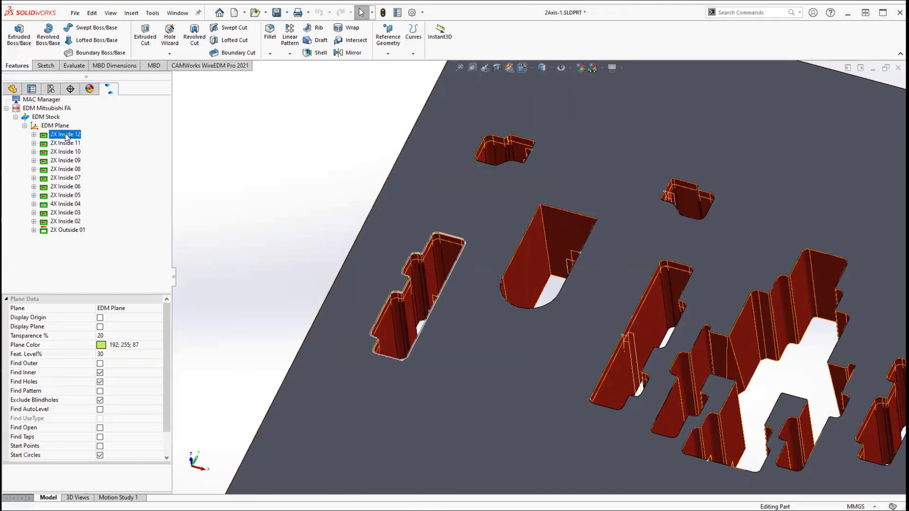
{"action": "right_click", "coordinate": [66, 136]}
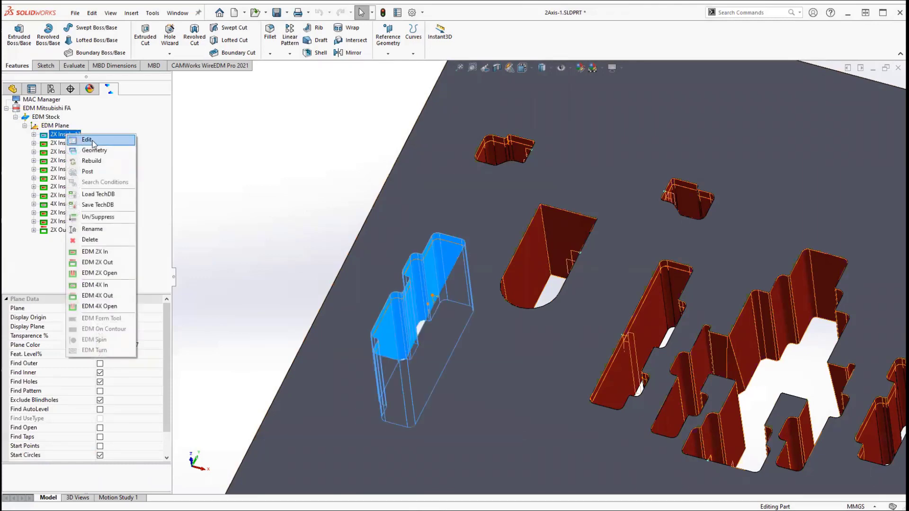
{"action": "left_click", "coordinate": [93, 141]}
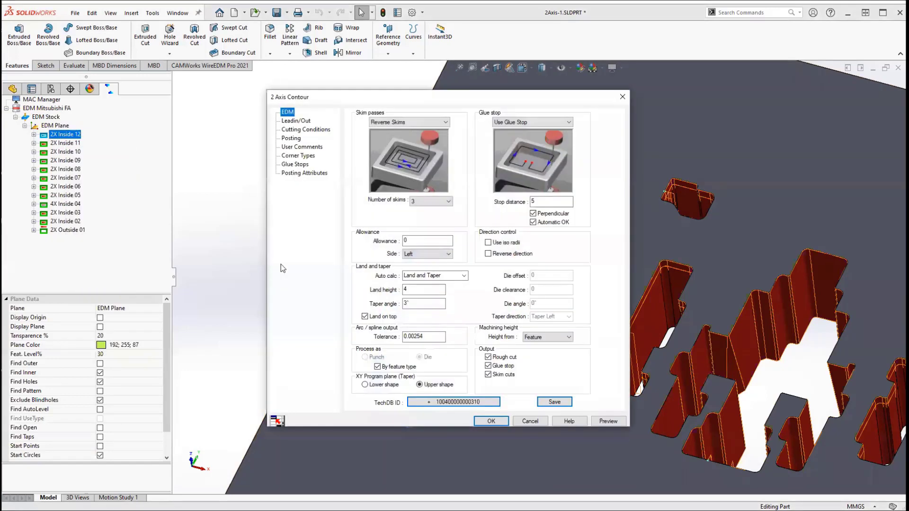
{"action": "left_click", "coordinate": [436, 276]}
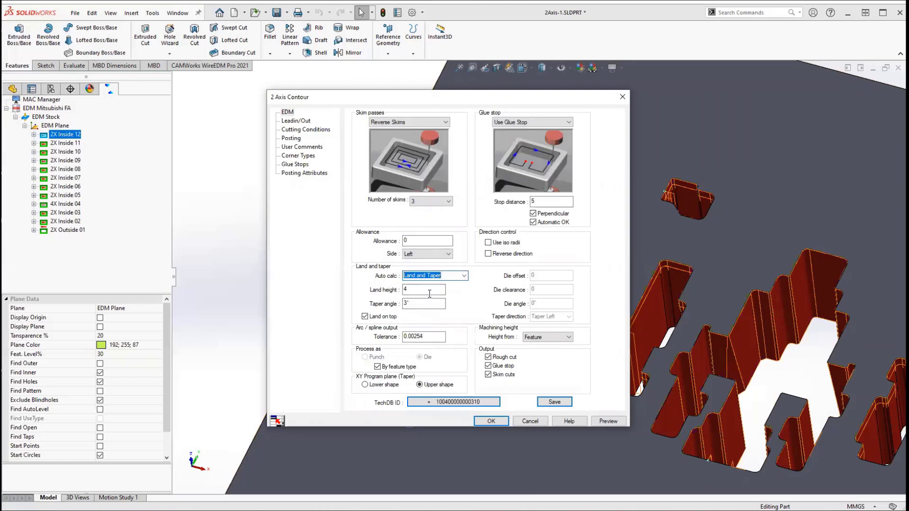
{"action": "key", "text": "Tab"}
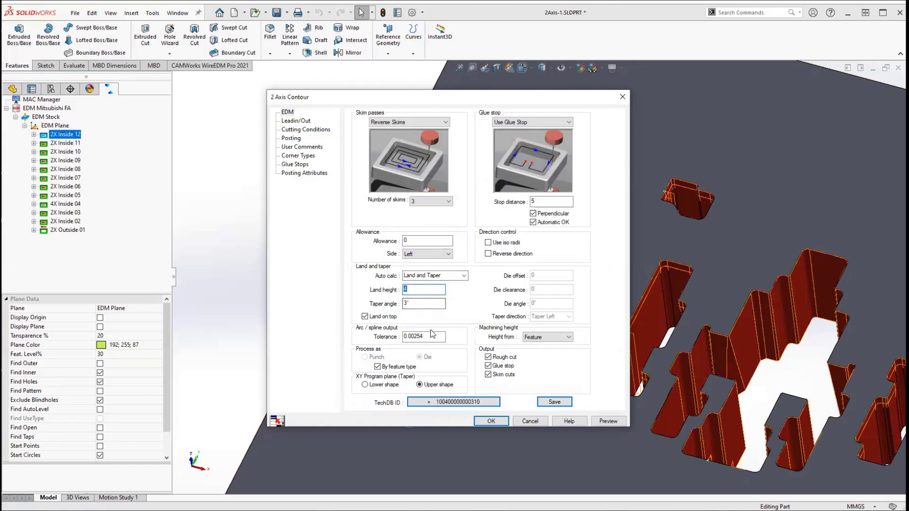
{"action": "left_click", "coordinate": [490, 421]}
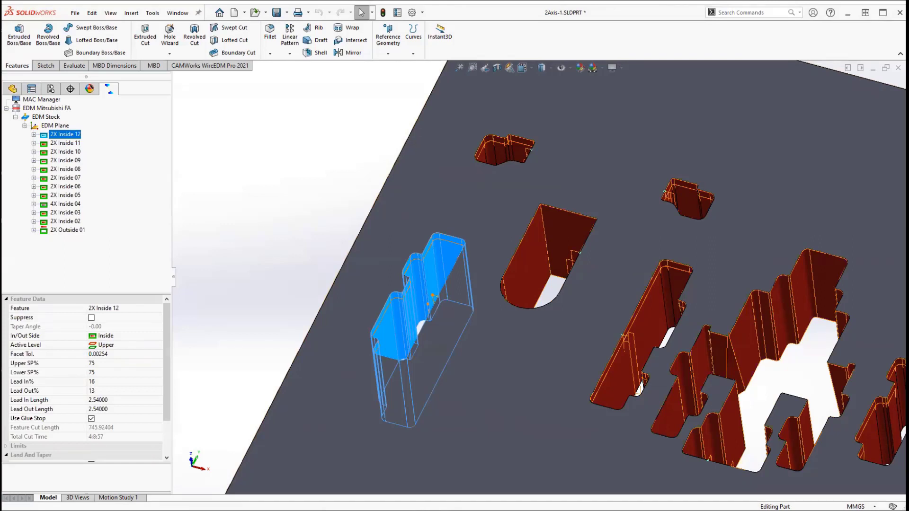
Open 2Axis-3.SLDPRT from the PresentationFiles folder via File > Open
{"action": "left_click", "coordinate": [75, 12]}
{"action": "key", "text": "Escape"}
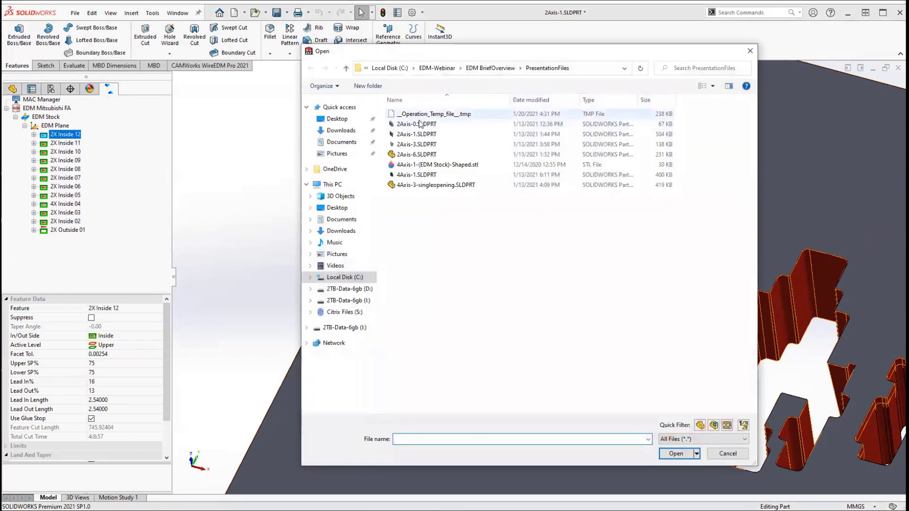
{"action": "left_click", "coordinate": [423, 146]}
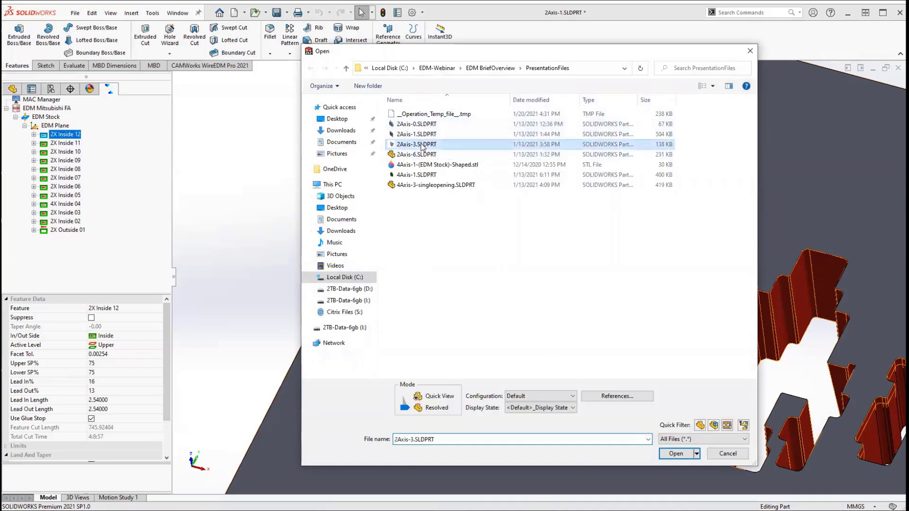
{"action": "double_click", "coordinate": [423, 145]}
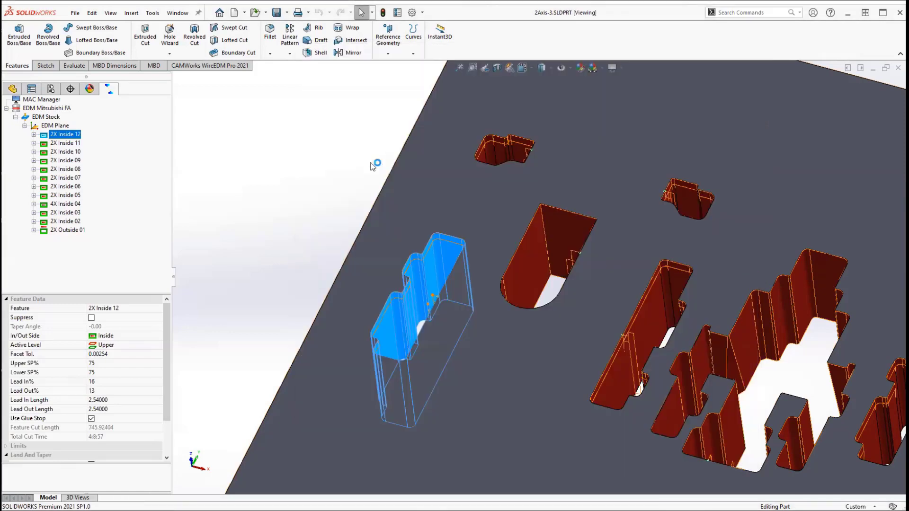
{"action": "left_click", "coordinate": [75, 12]}
{"action": "left_click", "coordinate": [82, 41]}
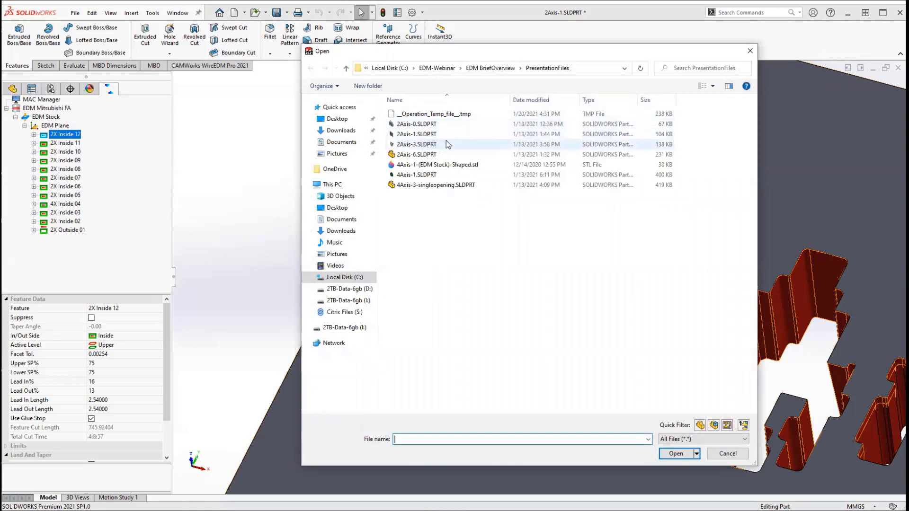
{"action": "left_click", "coordinate": [423, 146]}
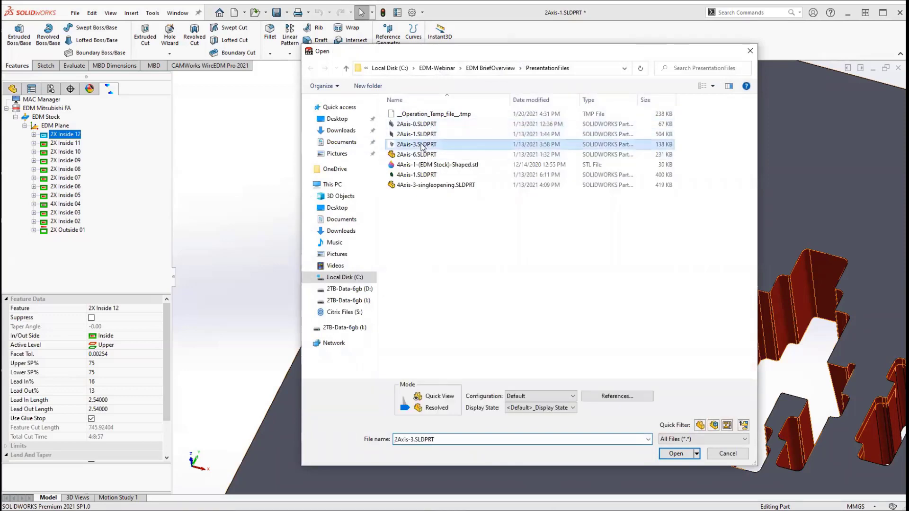
{"action": "double_click", "coordinate": [423, 144]}
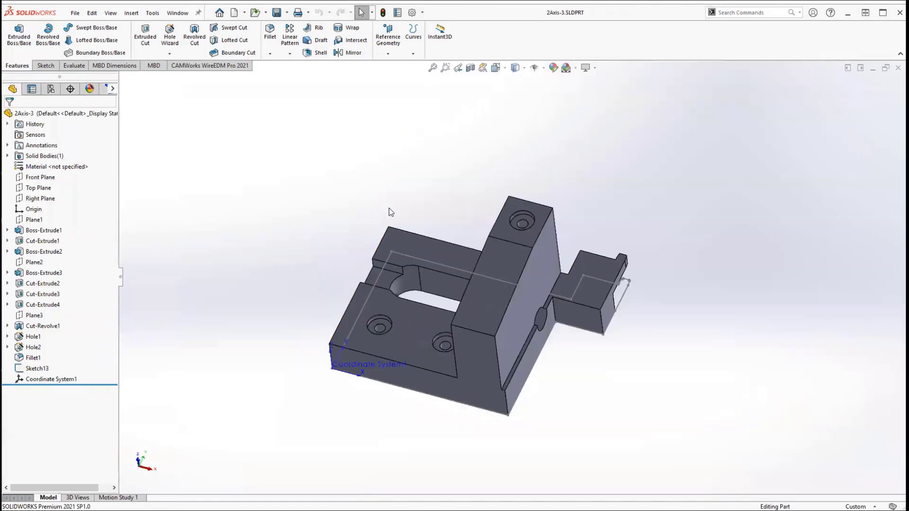
Set Coordinate System1 as the EDM Mitsubishi FA origin for 2Axis-3 and expand the setup
{"action": "middle_click_drag", "start_coordinate": [391, 213], "coordinate": [373, 161]}
{"action": "key", "text": "Escape"}
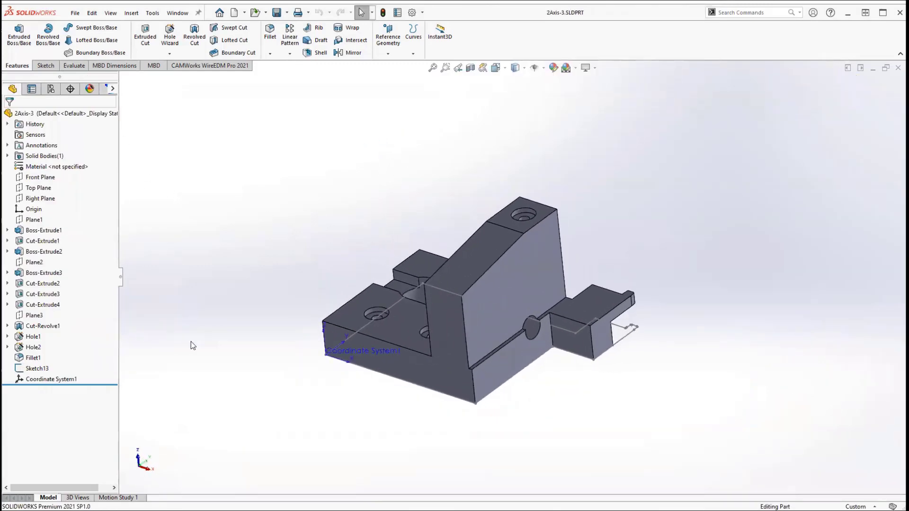
{"action": "left_click_drag", "start_coordinate": [120, 274], "coordinate": [204, 277]}
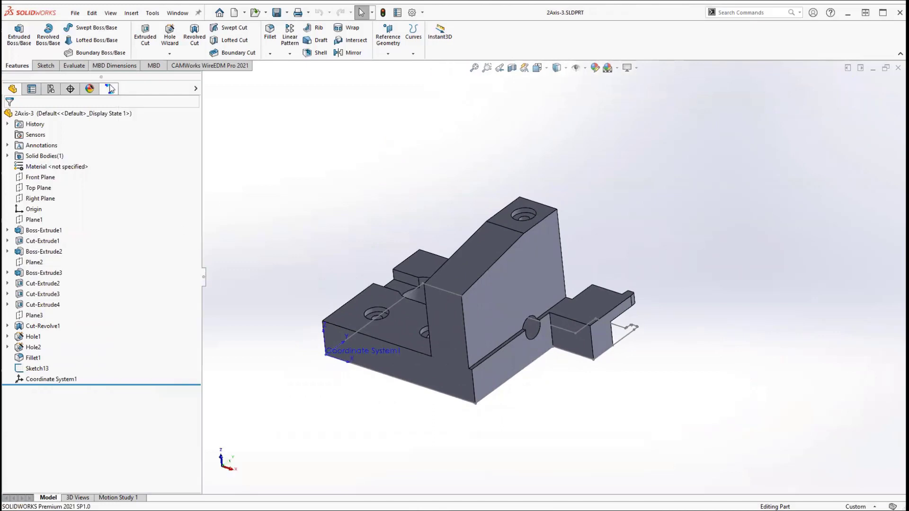
{"action": "left_click", "coordinate": [109, 90]}
{"action": "right_click", "coordinate": [25, 108]}
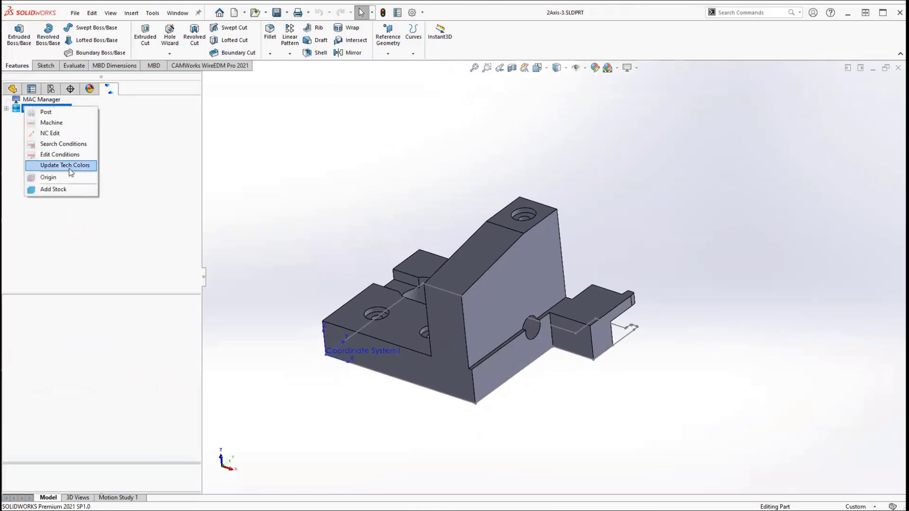
{"action": "left_click", "coordinate": [48, 177]}
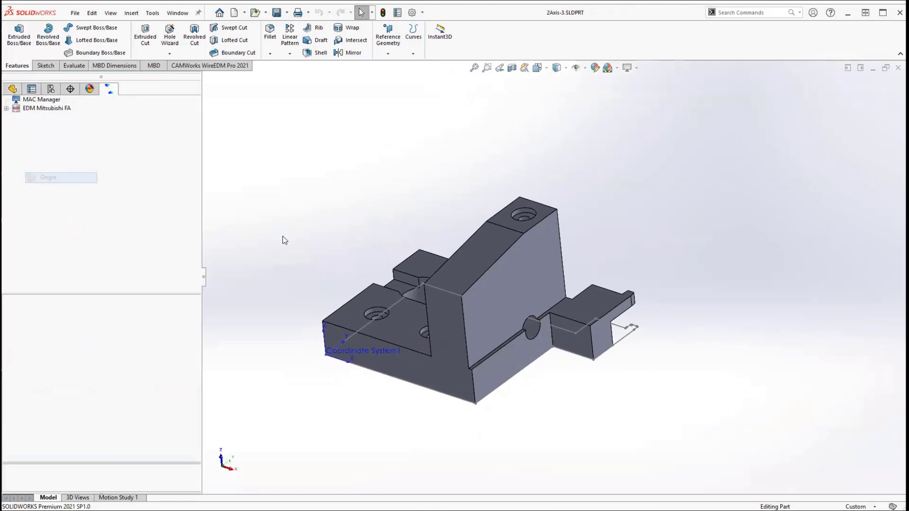
{"action": "left_click", "coordinate": [368, 349]}
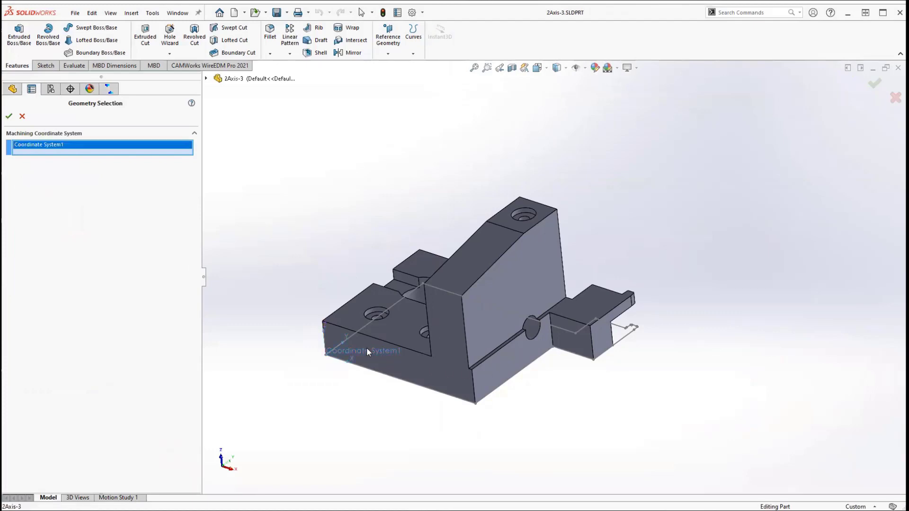
{"action": "left_click", "coordinate": [9, 116]}
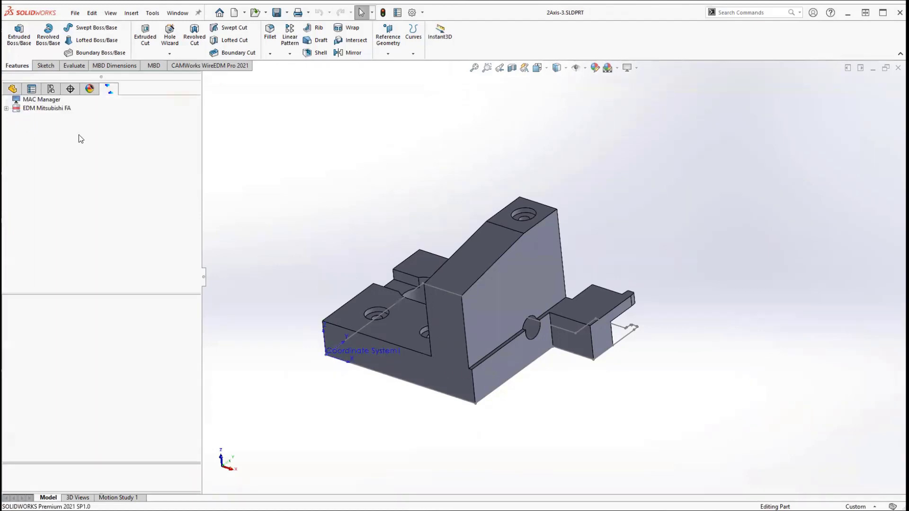
{"action": "left_click", "coordinate": [6, 109]}
Select the EDM Plane and lower its Feat. Level% in Plane Data from 30 to 14
{"action": "left_click", "coordinate": [15, 117]}
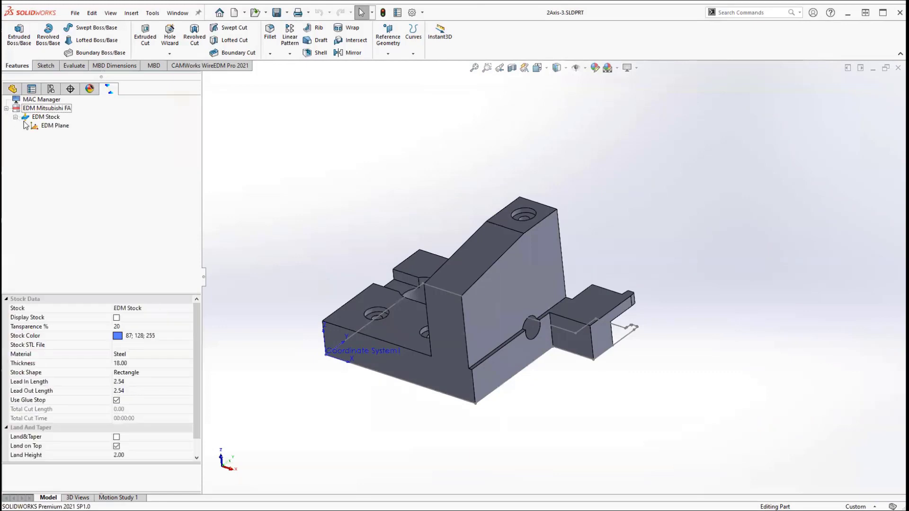
{"action": "left_click", "coordinate": [55, 125]}
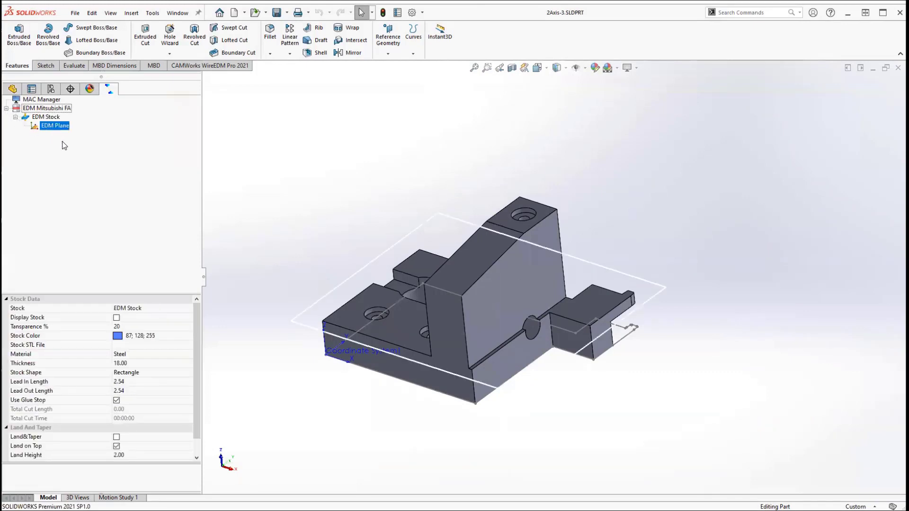
{"action": "left_click", "coordinate": [35, 126]}
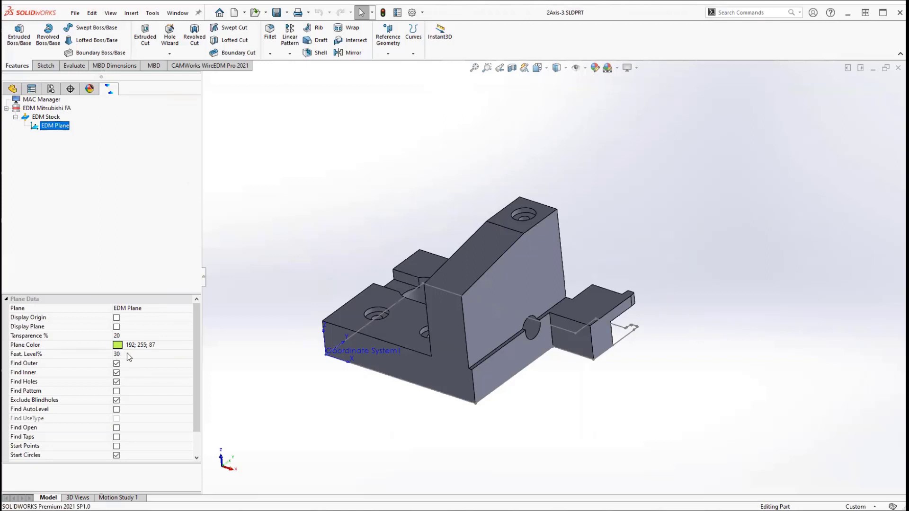
{"action": "left_click", "coordinate": [141, 355]}
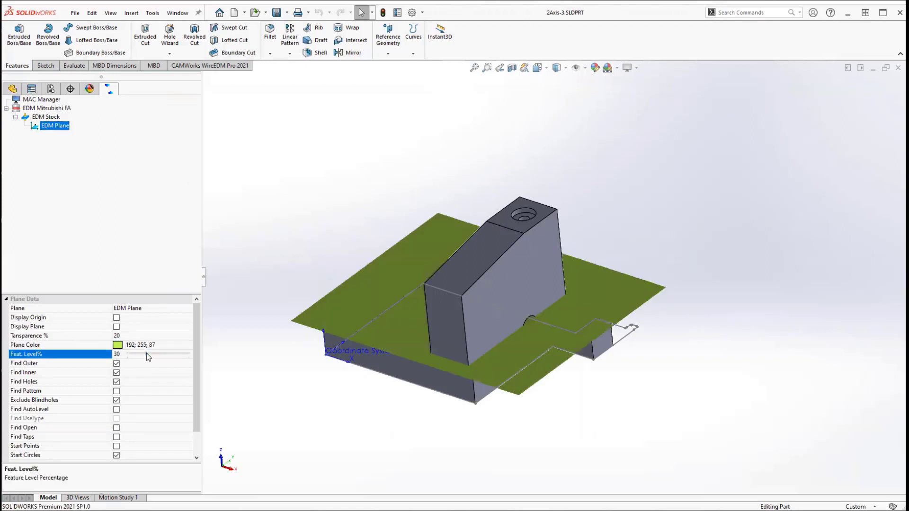
{"action": "mouse_move", "coordinate": [147, 353]}
{"action": "left_mouse_down"}
{"action": "mouse_move", "coordinate": [167, 353]}
{"action": "mouse_move", "coordinate": [138, 351]}
{"action": "left_mouse_up"}
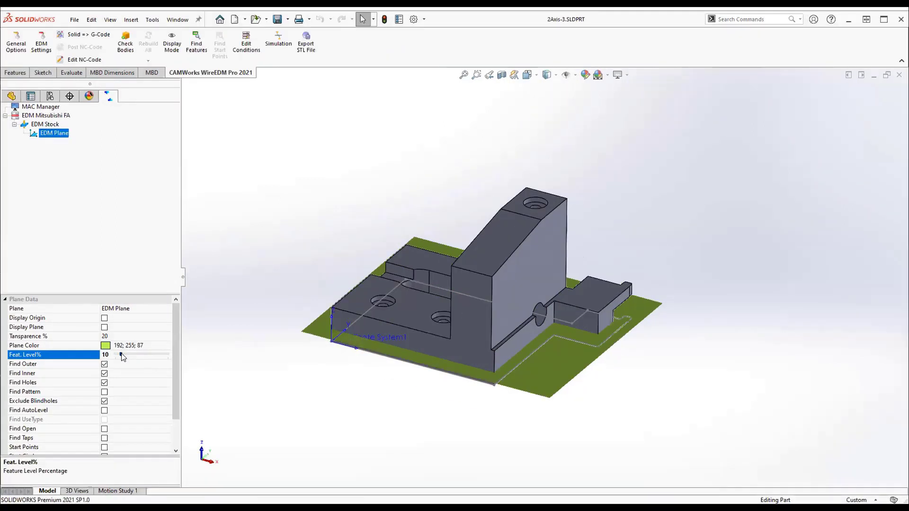
{"action": "mouse_move", "coordinate": [118, 354]}
{"action": "left_mouse_down"}
{"action": "mouse_move", "coordinate": [168, 354]}
{"action": "mouse_move", "coordinate": [123, 351]}
{"action": "left_mouse_up"}
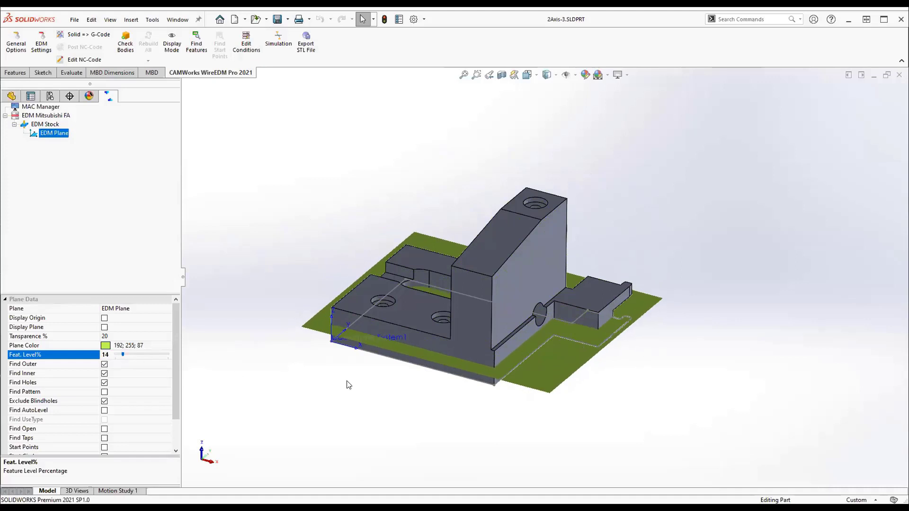
{"action": "middle_click_drag", "start_coordinate": [345, 381], "coordinate": [342, 387]}
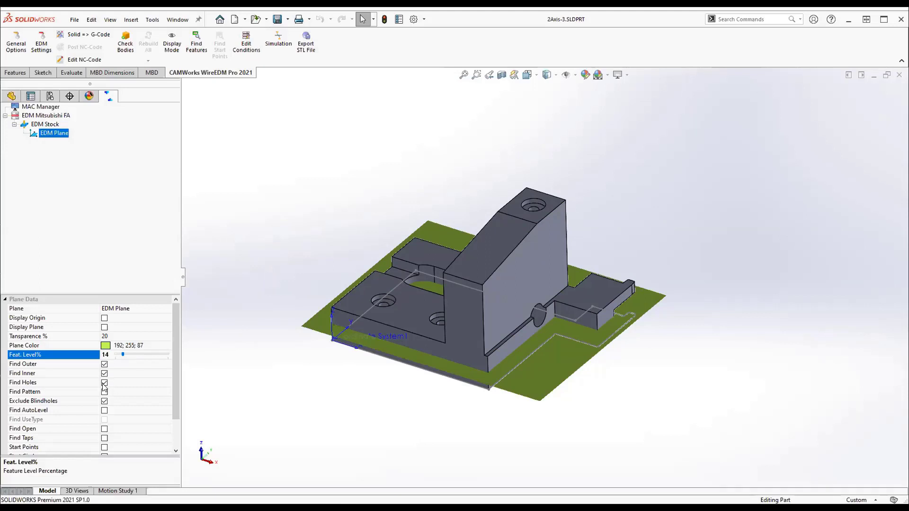
Run Find Features and then Rebuild on the EDM Plane to list four inside cuts and 2X Outside 01
{"action": "right_click", "coordinate": [53, 134]}
{"action": "left_click", "coordinate": [88, 139]}
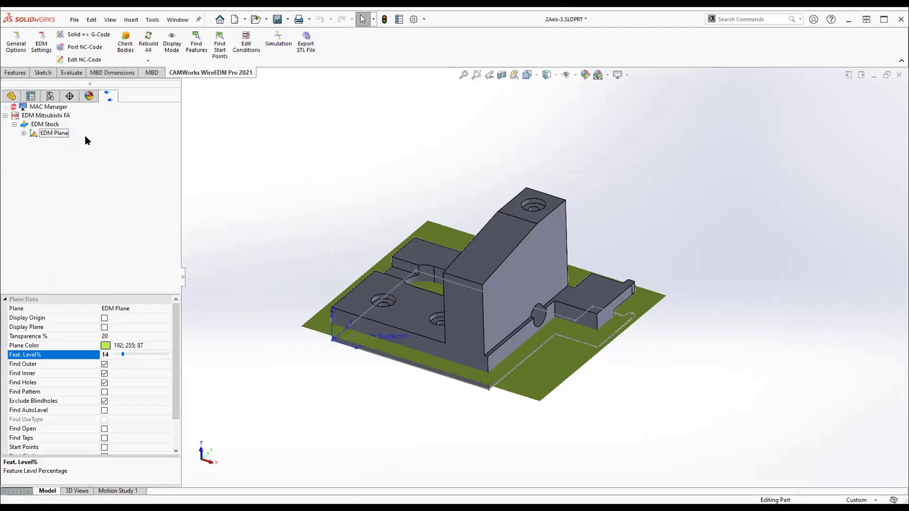
{"action": "left_click", "coordinate": [23, 133]}
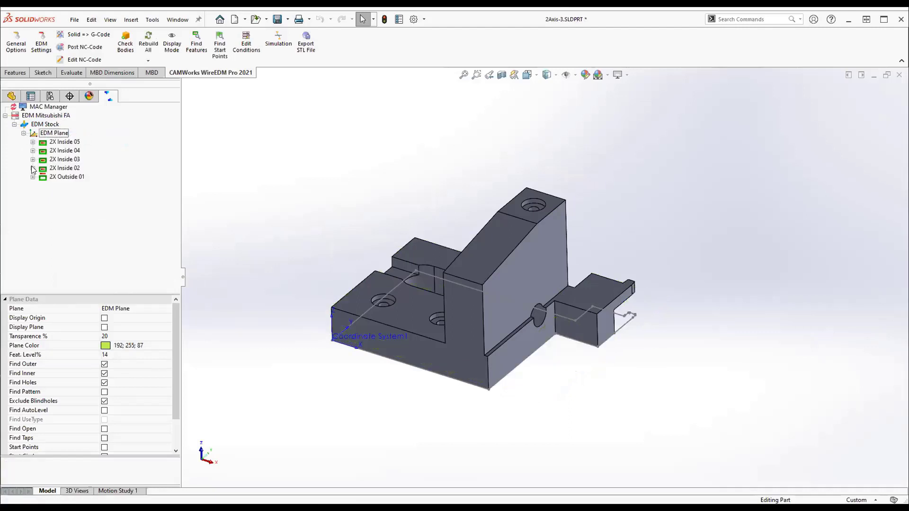
{"action": "left_click", "coordinate": [62, 134]}
{"action": "right_click", "coordinate": [62, 138]}
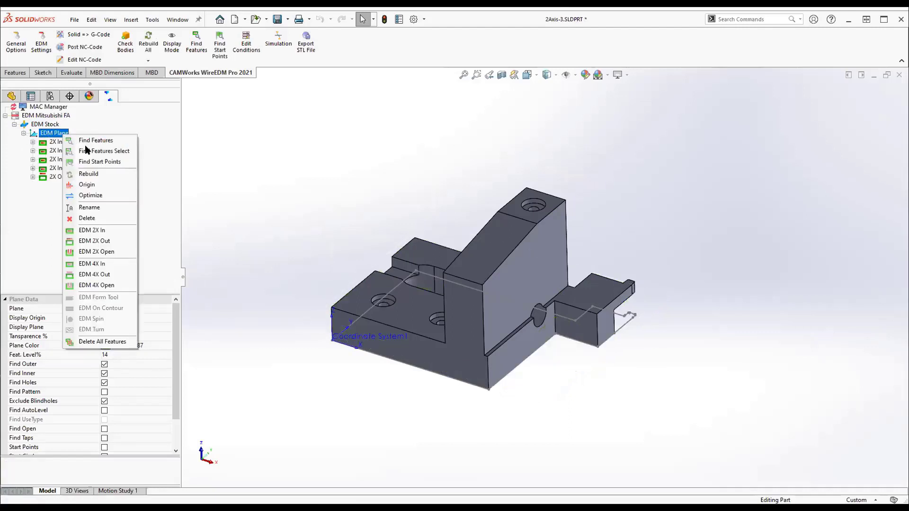
{"action": "left_click", "coordinate": [100, 174]}
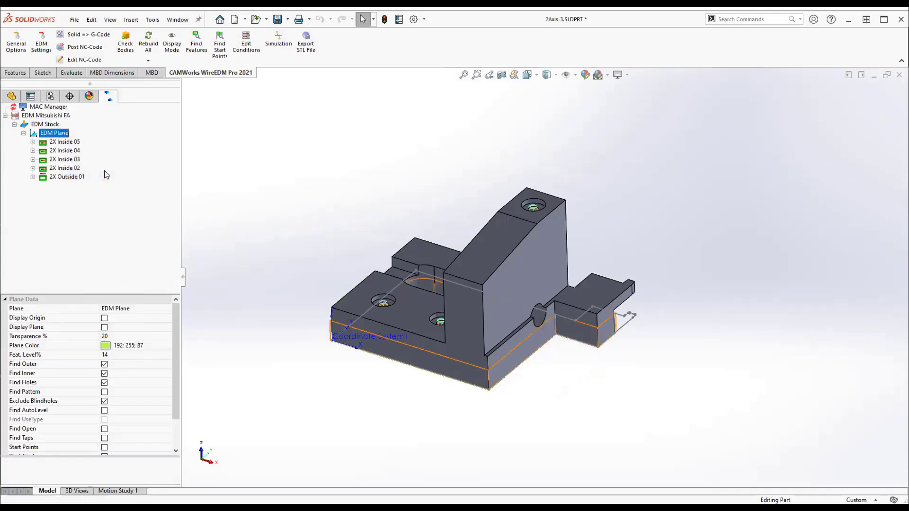
Select 2X Outside 01, orbit the part to check its faces, and show its properties
{"action": "left_click", "coordinate": [67, 177]}
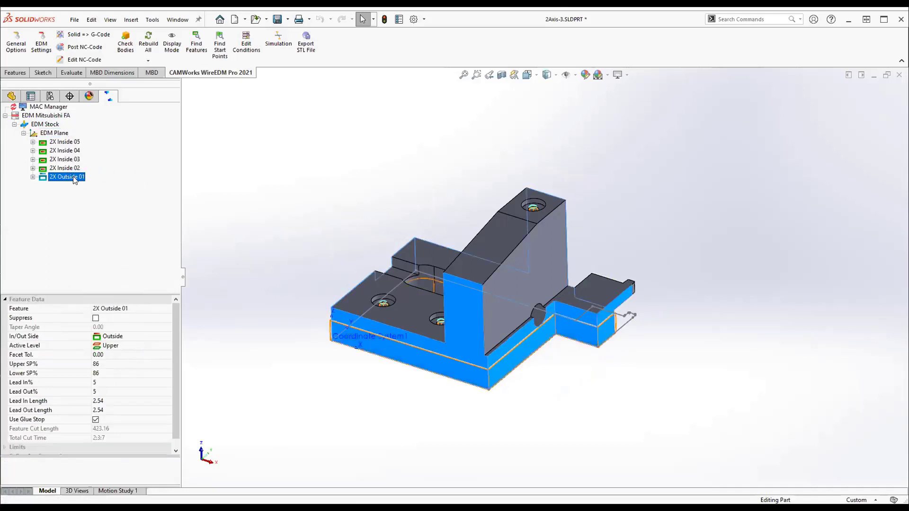
{"action": "middle_click_drag", "start_coordinate": [689, 230], "coordinate": [615, 279]}
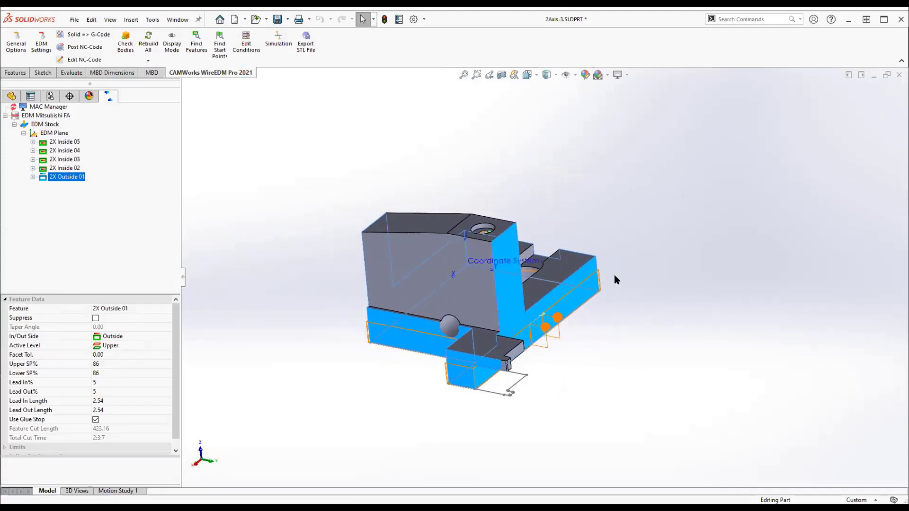
{"action": "scroll", "coordinate": [442, 376], "scroll_direction": "down", "scroll_amount": 2}
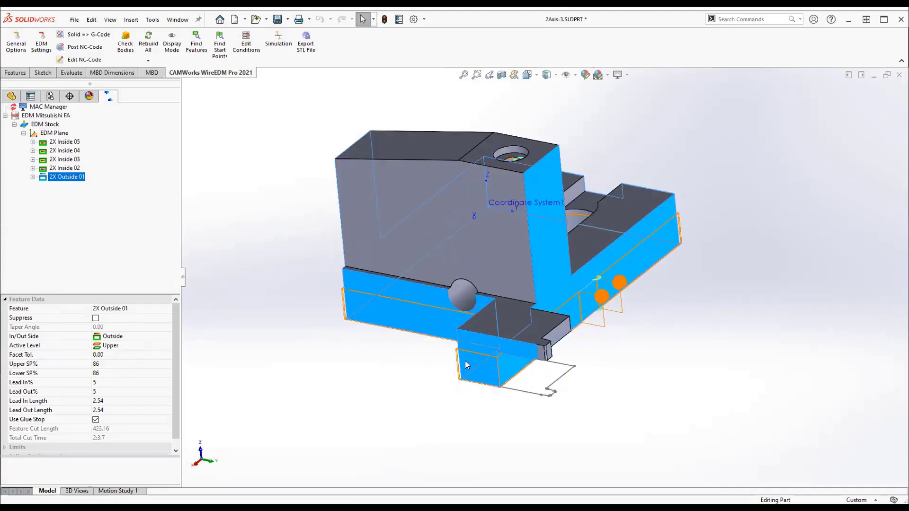
{"action": "middle_click_drag", "start_coordinate": [441, 404], "coordinate": [442, 339]}
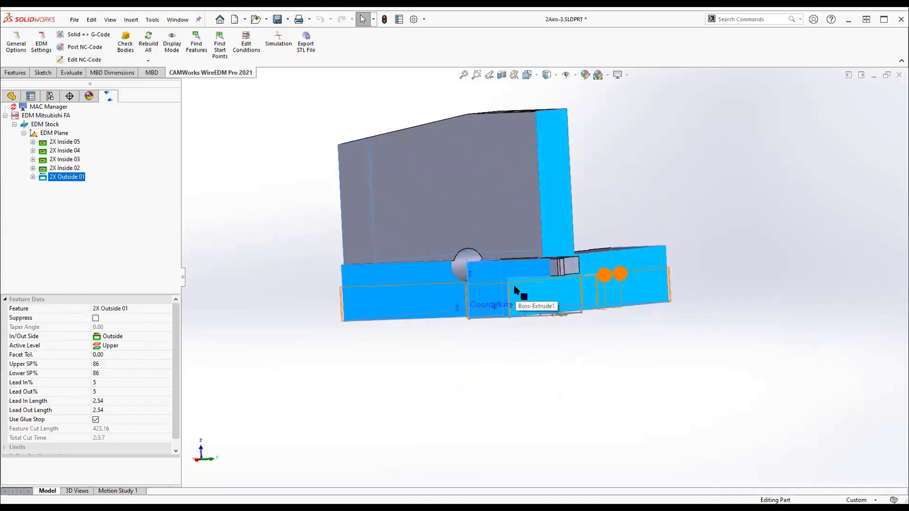
{"action": "middle_click_drag", "start_coordinate": [194, 242], "coordinate": [669, 227]}
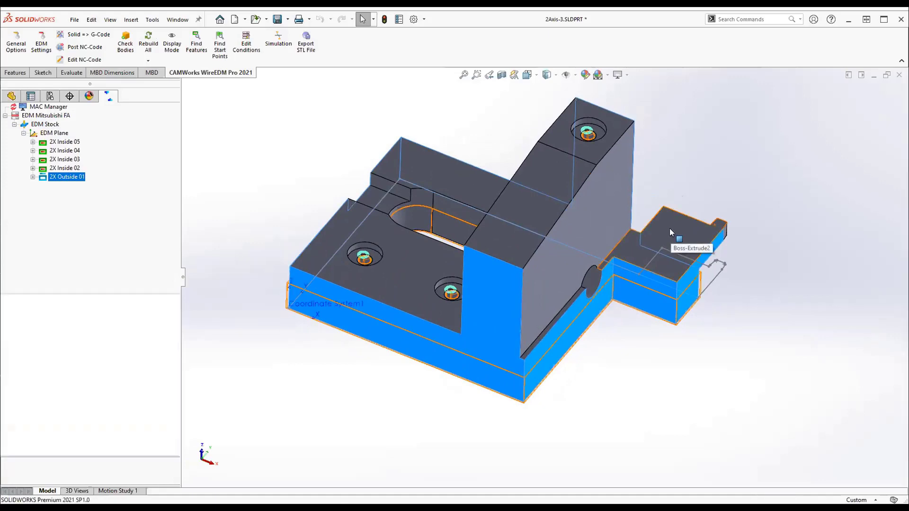
{"action": "left_click", "coordinate": [45, 178]}
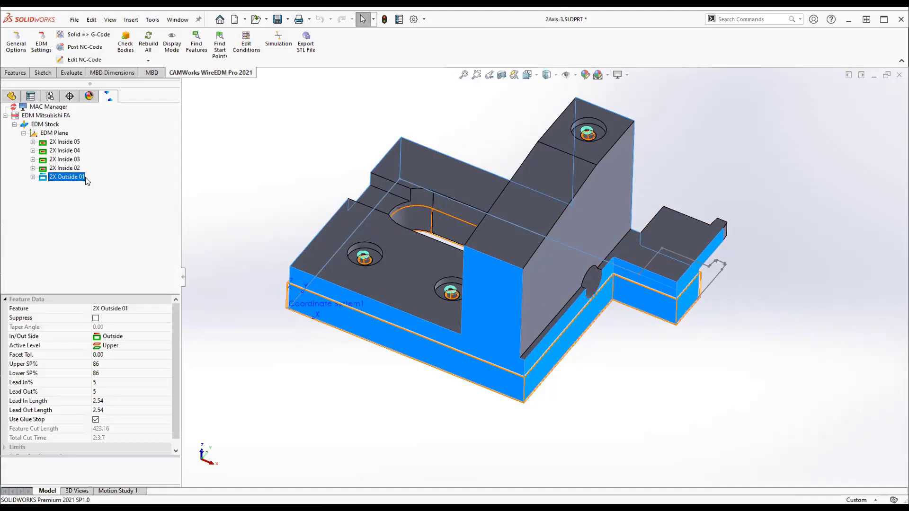
Clear 2X Outside 01's side-wall faces and chain-select the Sketch13 contour as its geometry
{"action": "right_click", "coordinate": [67, 179]}
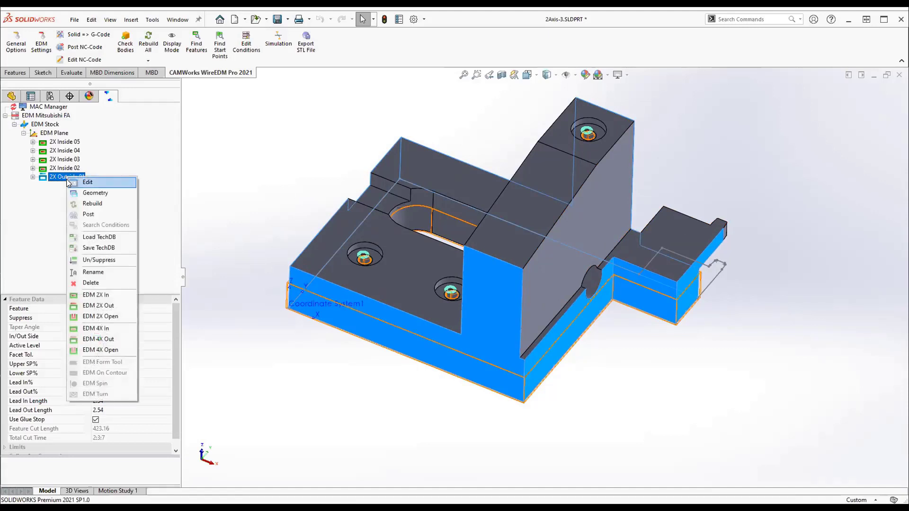
{"action": "left_click", "coordinate": [97, 193]}
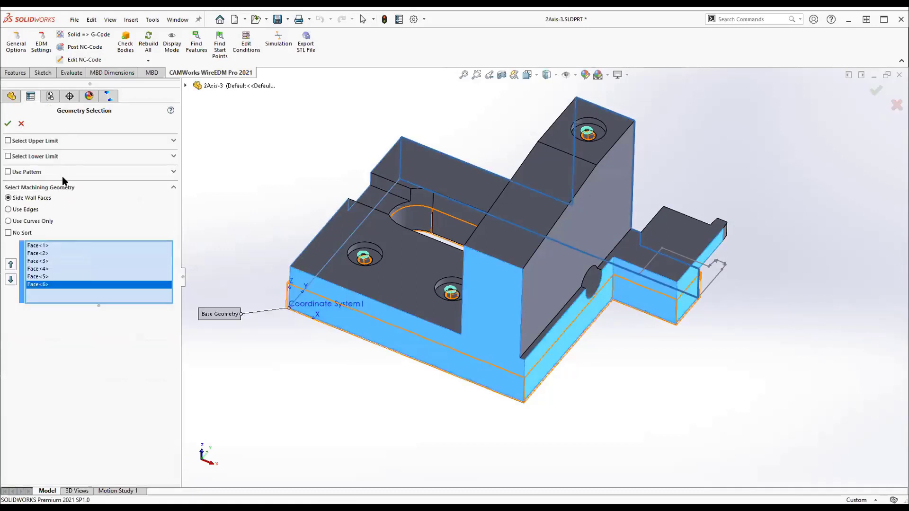
{"action": "right_click", "coordinate": [72, 260]}
{"action": "left_click", "coordinate": [95, 268]}
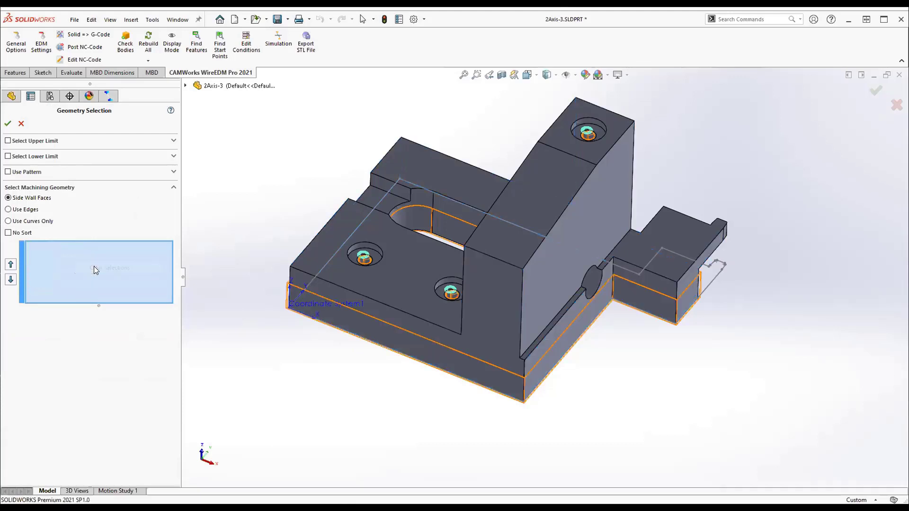
{"action": "right_click", "coordinate": [714, 276]}
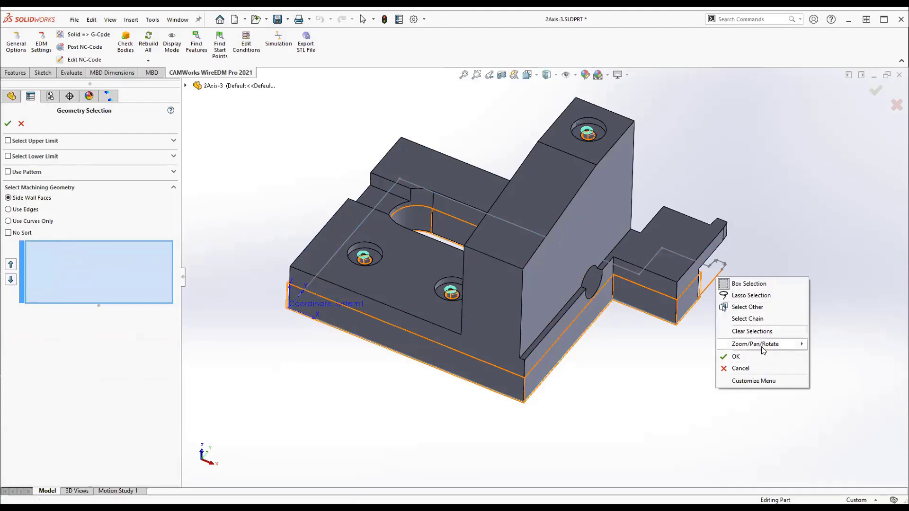
{"action": "left_click", "coordinate": [753, 319]}
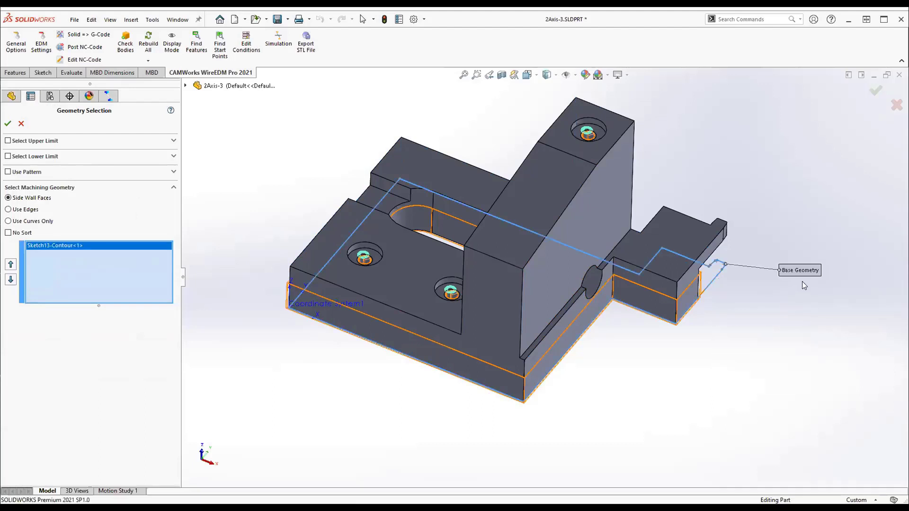
Accept 2X Outside 01's new geometry and show 2X Inside 05's feature data (SP% 15, leads 20%)
{"action": "left_click", "coordinate": [7, 123]}
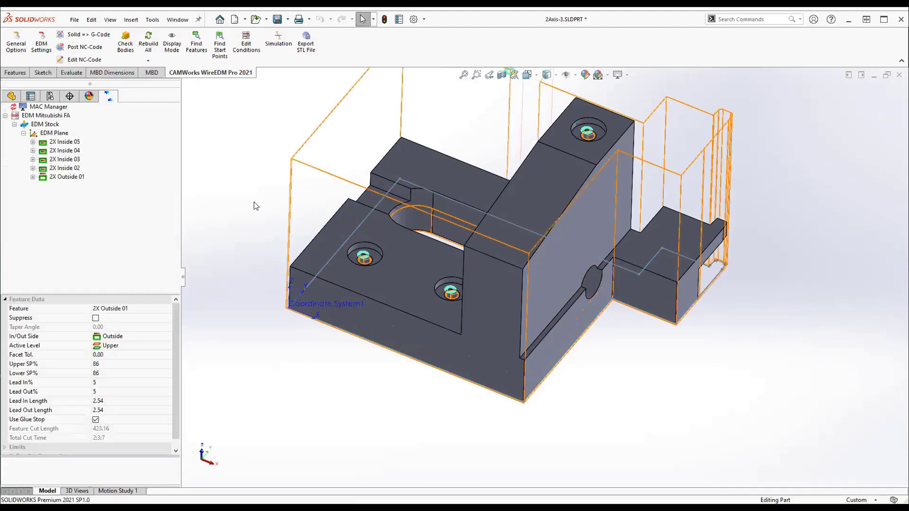
{"action": "scroll", "coordinate": [652, 127], "scroll_direction": "up", "scroll_amount": 3}
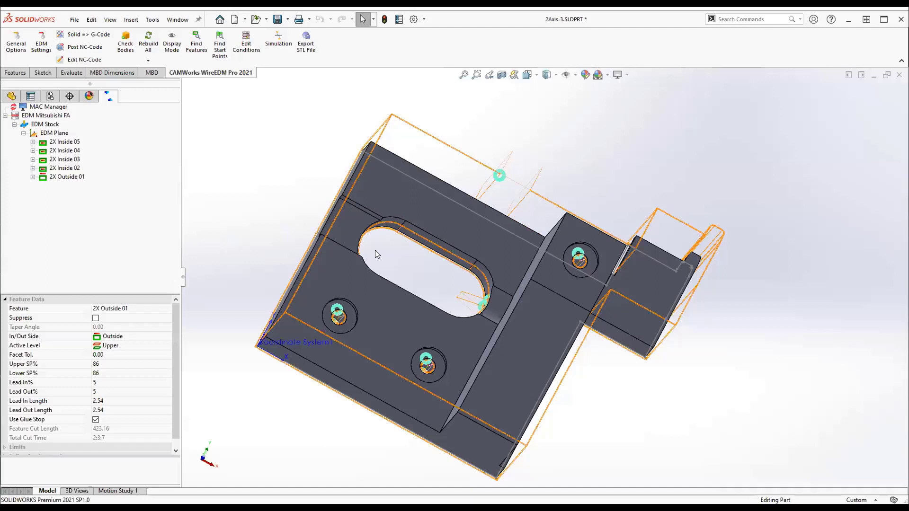
{"action": "left_click", "coordinate": [59, 143]}
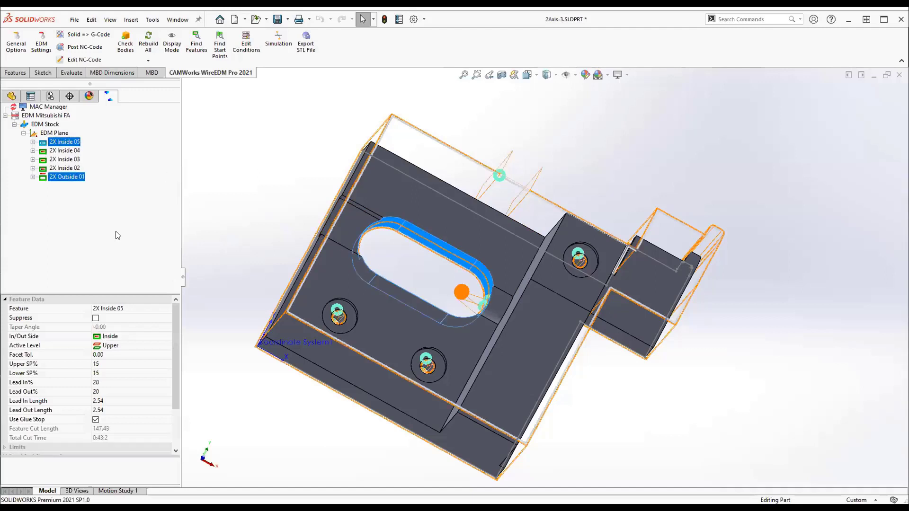
Raise 2X Inside 05's Upper and Lower SP% from 15 to 35, then select the slotted face
{"action": "left_click", "coordinate": [94, 364]}
{"action": "left_click_drag", "start_coordinate": [117, 362], "coordinate": [128, 362]}
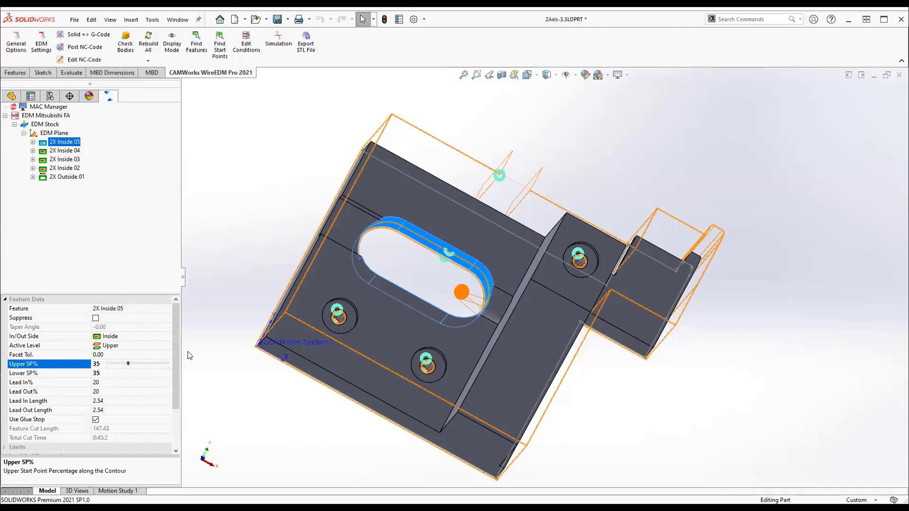
{"action": "left_click", "coordinate": [224, 252]}
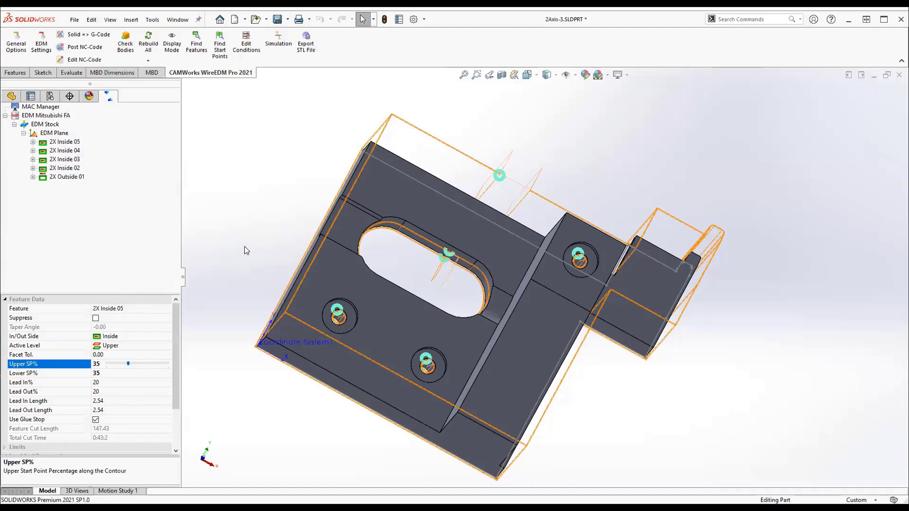
{"action": "middle_click_drag", "start_coordinate": [244, 247], "coordinate": [260, 349]}
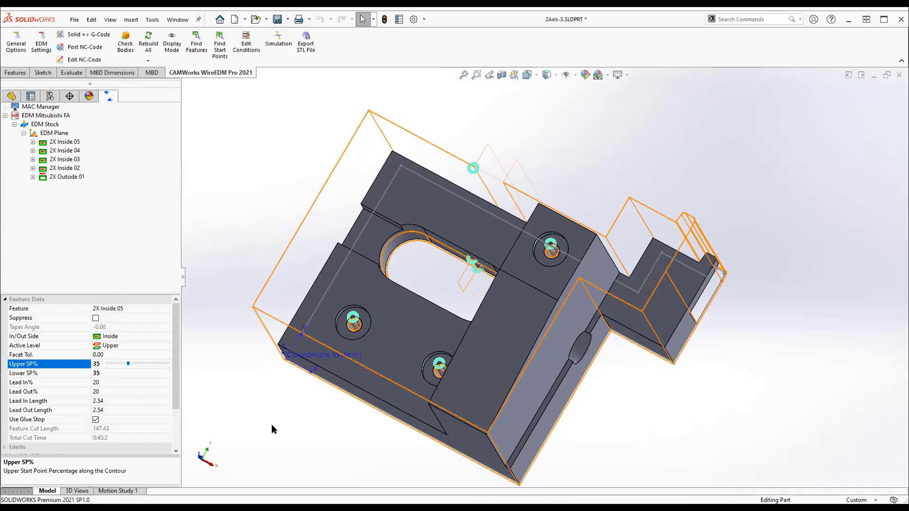
{"action": "middle_click_drag", "start_coordinate": [282, 433], "coordinate": [309, 177]}
{"action": "middle_click_drag", "start_coordinate": [384, 410], "coordinate": [441, 366]}
{"action": "left_click", "coordinate": [442, 370]}
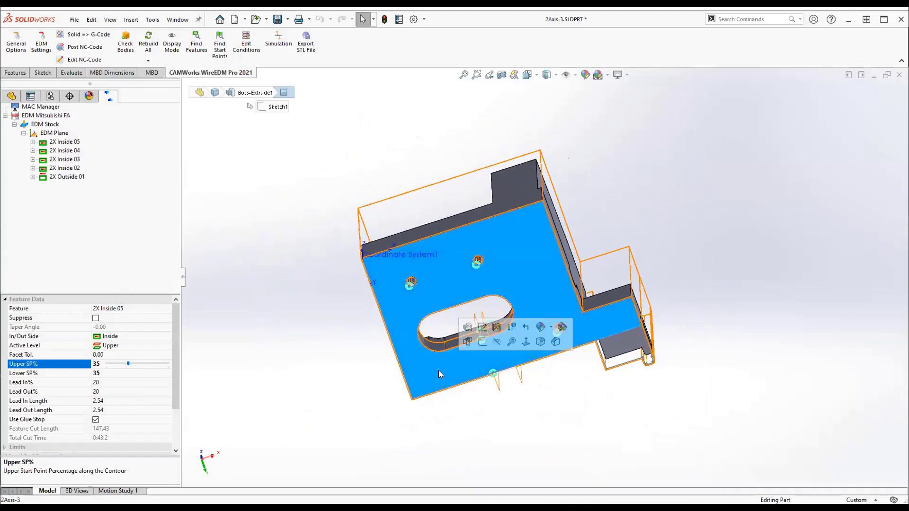
Sketch a radius 1.5 circle centred at -6.00, 12.50 at the slot's rounded end
{"action": "left_click", "coordinate": [482, 343]}
{"action": "key", "text": "c"}
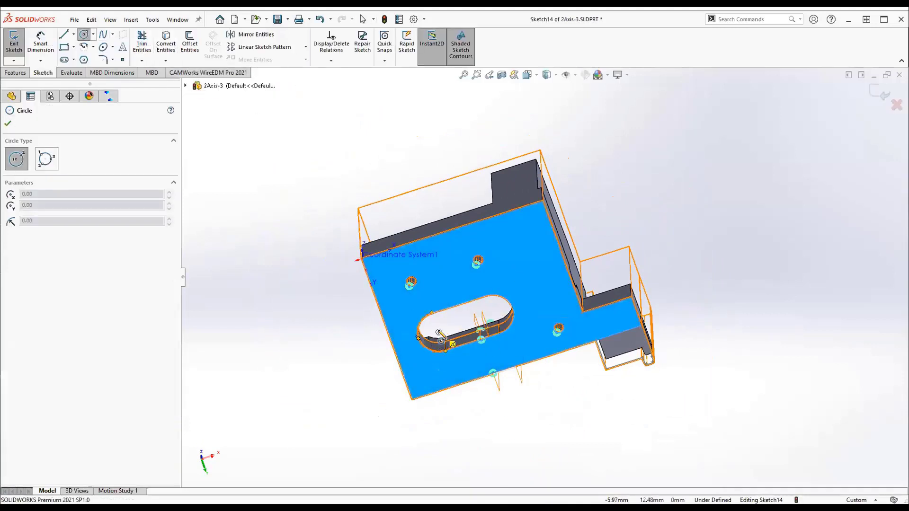
{"action": "left_click_drag", "start_coordinate": [439, 332], "coordinate": [443, 334]}
{"action": "left_click", "coordinate": [73, 350]}
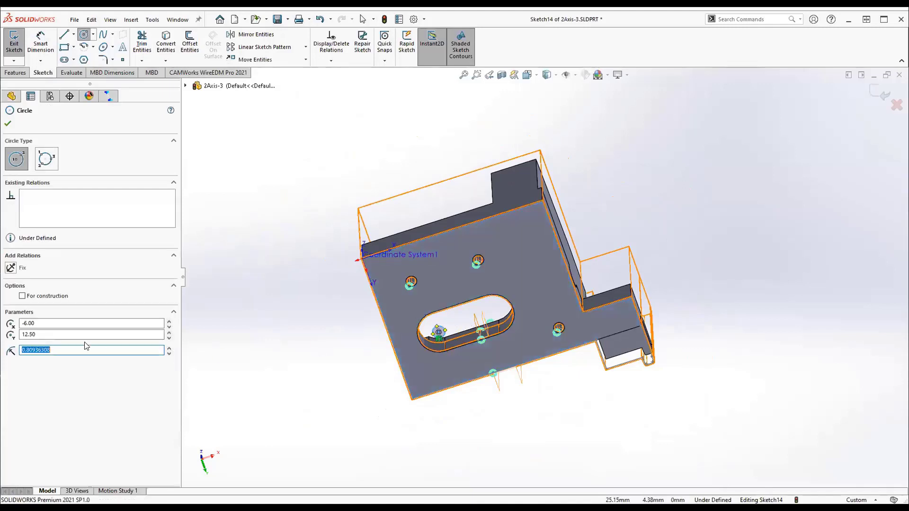
{"action": "type", "text": "1.5"}
{"action": "key", "text": "Return"}
{"action": "left_click", "coordinate": [883, 93]}
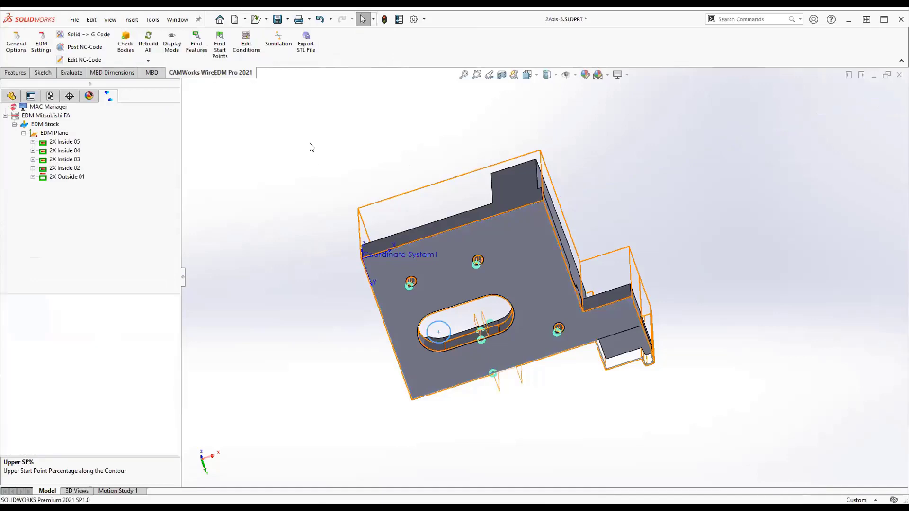
Run Find Start Points and Rebuild on the EDM Plane so the slot starts beside the circle
{"action": "mouse_move", "coordinate": [311, 147]}
{"action": "middle_mouse_down"}
{"action": "mouse_move", "coordinate": [298, 328]}
{"action": "mouse_move", "coordinate": [353, 205]}
{"action": "mouse_move", "coordinate": [327, 280]}
{"action": "middle_mouse_up"}
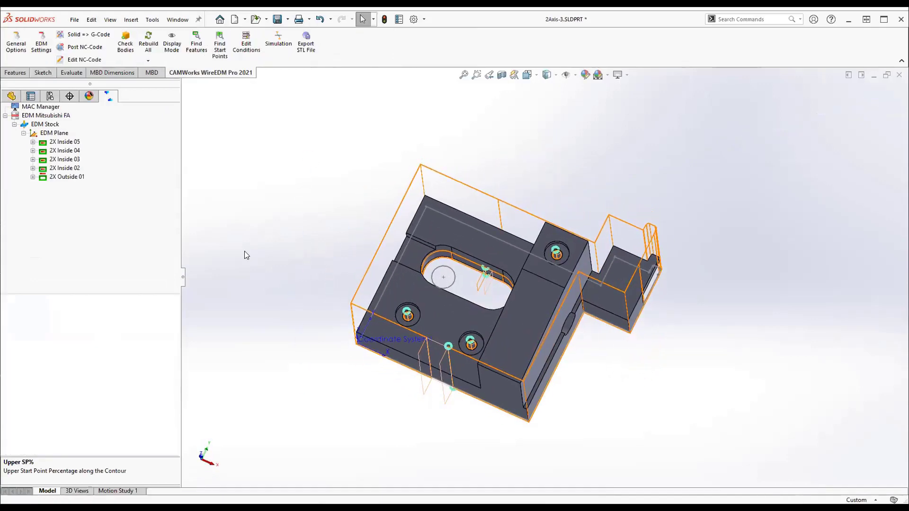
{"action": "left_click", "coordinate": [54, 133]}
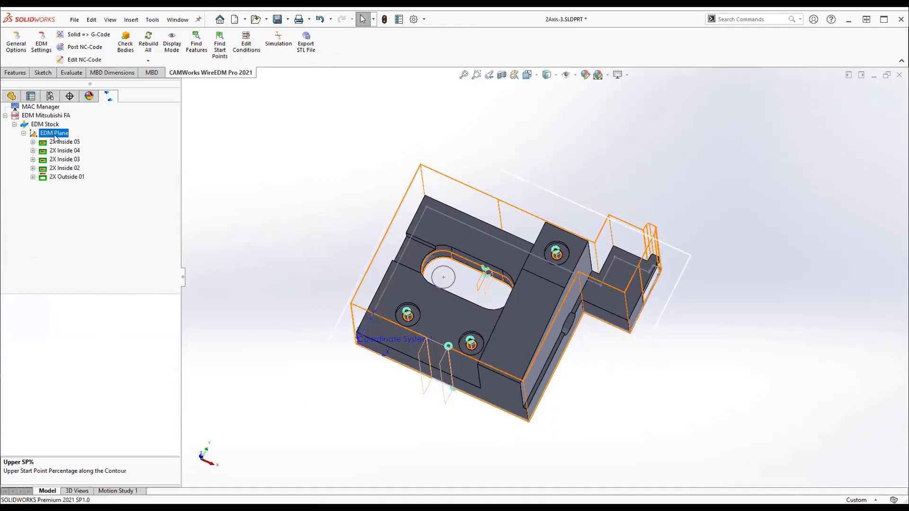
{"action": "right_click", "coordinate": [54, 137]}
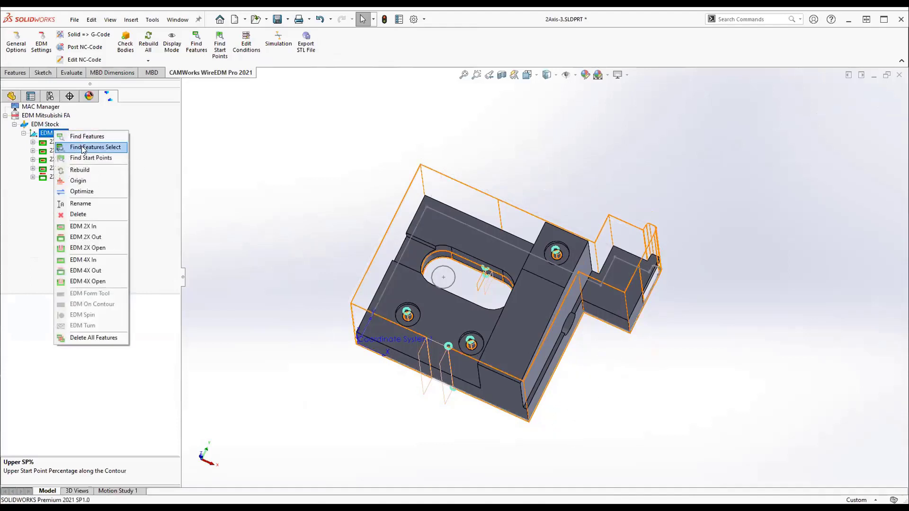
{"action": "left_click", "coordinate": [88, 159]}
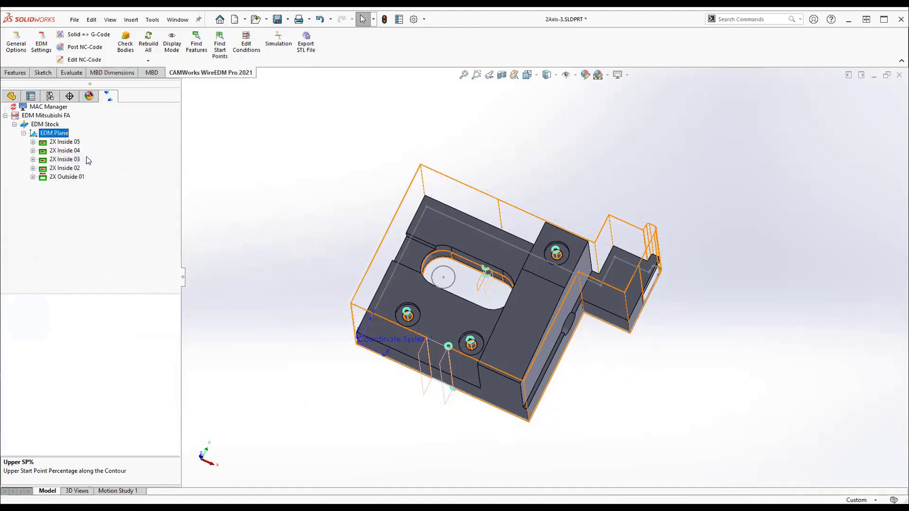
{"action": "right_click", "coordinate": [56, 134]}
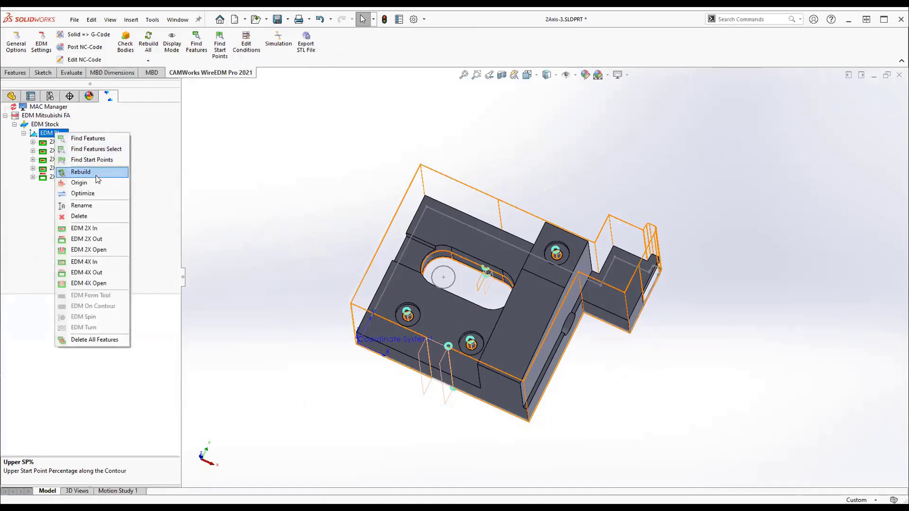
{"action": "left_click", "coordinate": [87, 172]}
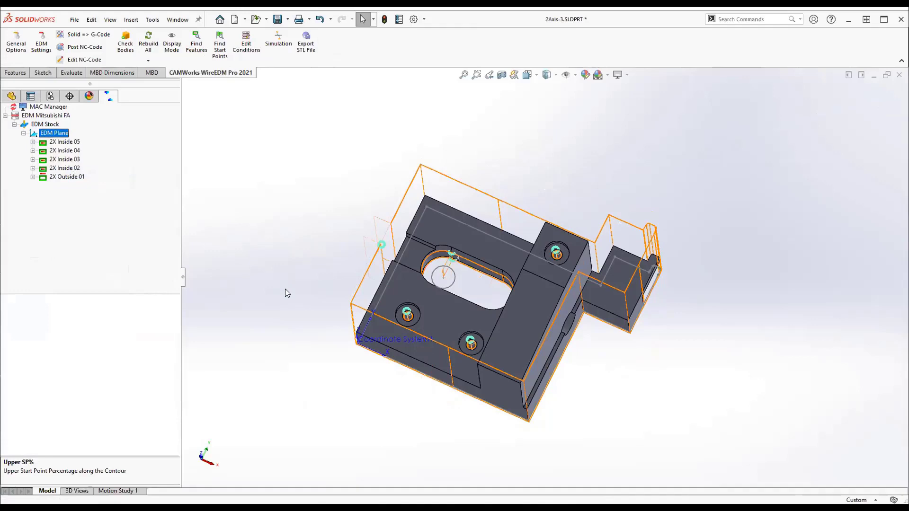
{"action": "scroll", "coordinate": [464, 270], "scroll_direction": "down", "scroll_amount": 8}
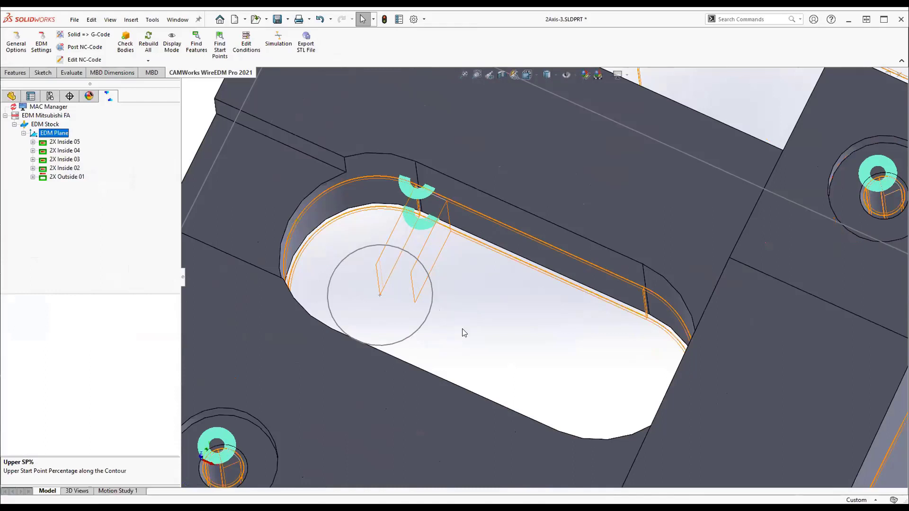
{"action": "scroll", "coordinate": [464, 333], "scroll_direction": "up", "scroll_amount": 4}
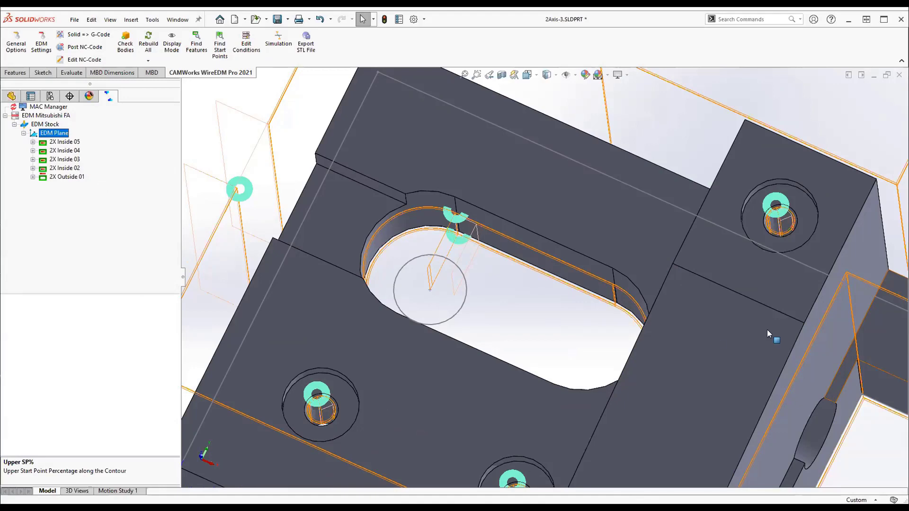
{"action": "scroll", "coordinate": [641, 355], "scroll_direction": "up", "scroll_amount": 5}
{"action": "key", "text": "ctrl+Left"}
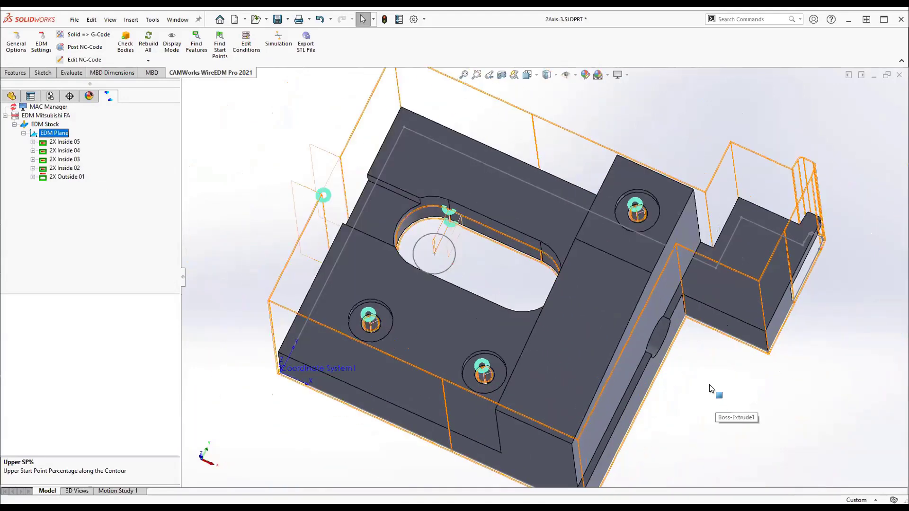
{"action": "key", "text": "ctrl+Up"}
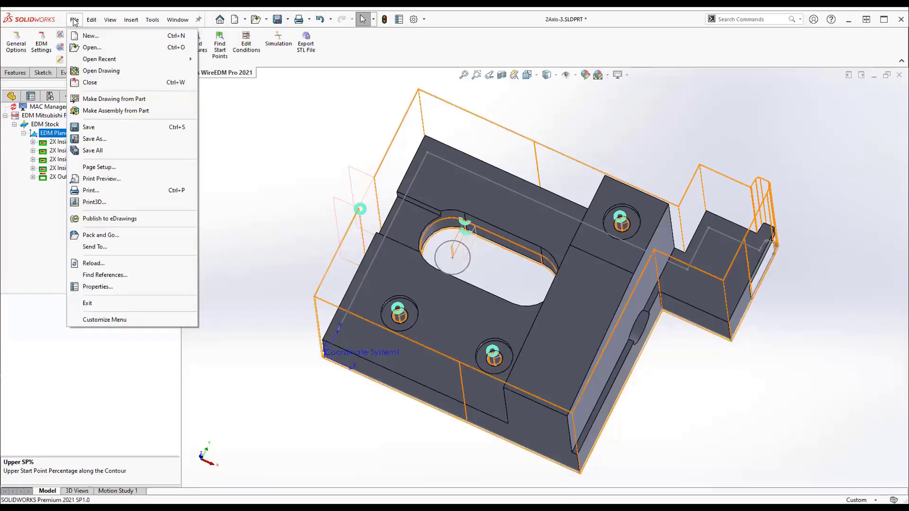
Open 4Axis-3-singleopening.SLDPRT from the Examples folder and orbit it to inspect its sides
{"action": "left_click", "coordinate": [90, 47]}
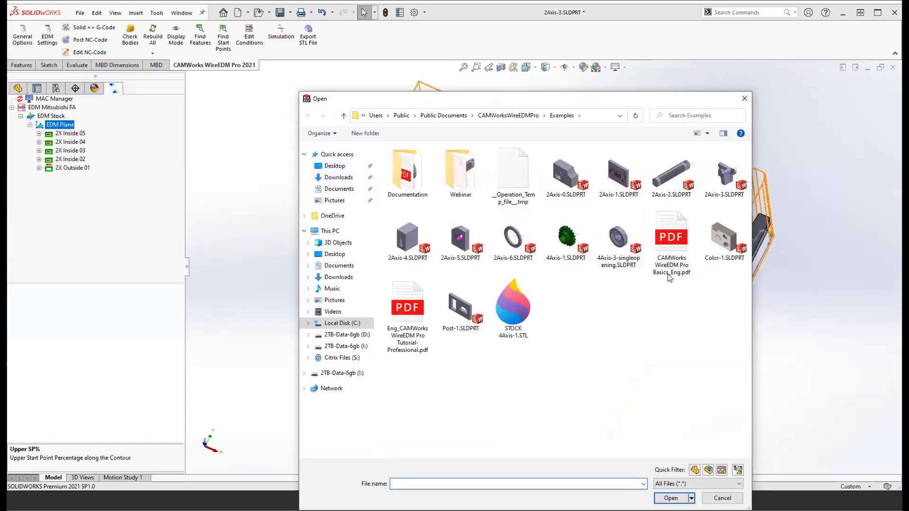
{"action": "left_click", "coordinate": [602, 239]}
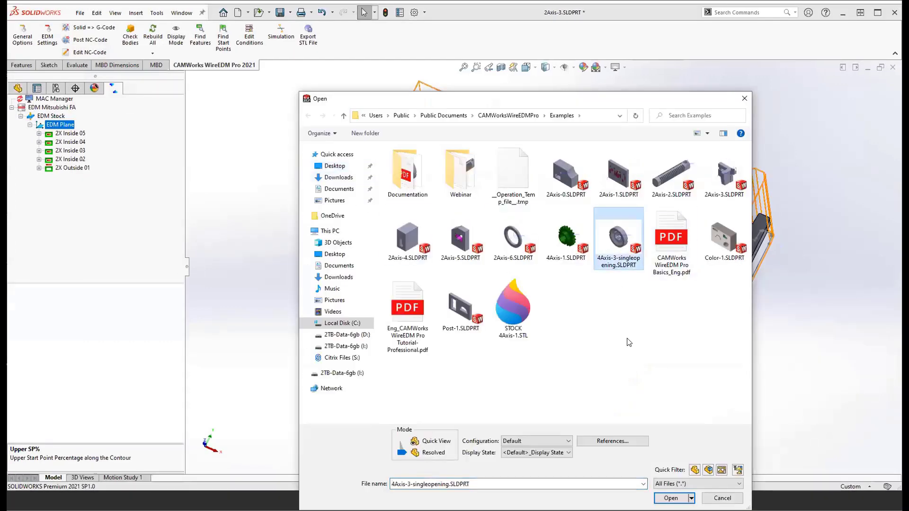
{"action": "key", "text": "Return"}
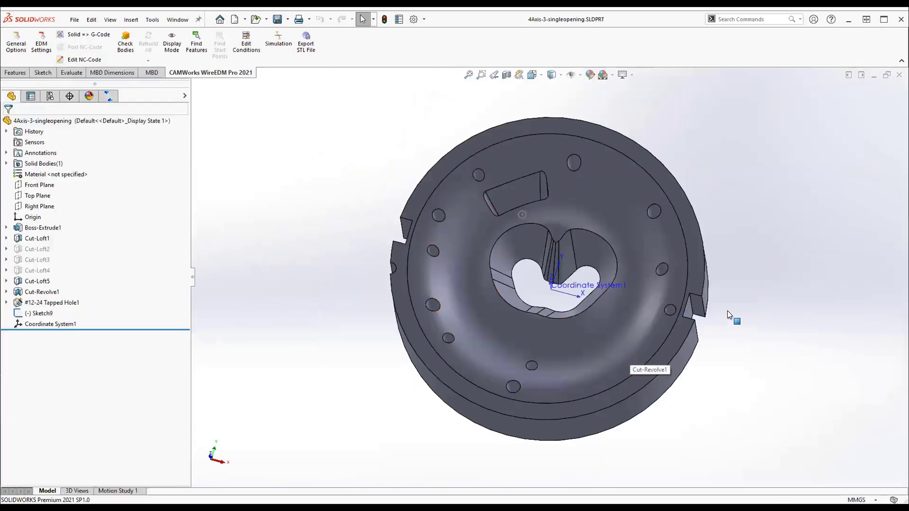
{"action": "middle_click_drag", "start_coordinate": [749, 309], "coordinate": [762, 266]}
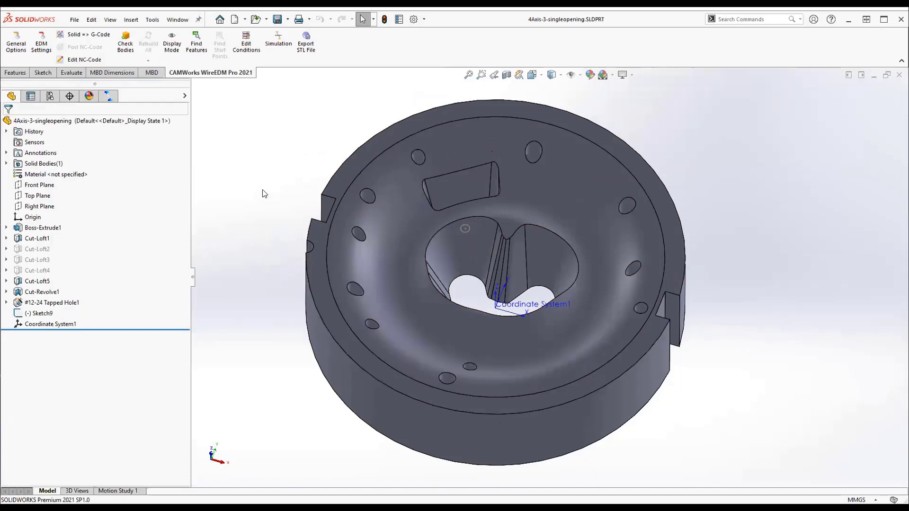
{"action": "middle_click_drag", "start_coordinate": [264, 192], "coordinate": [254, 251]}
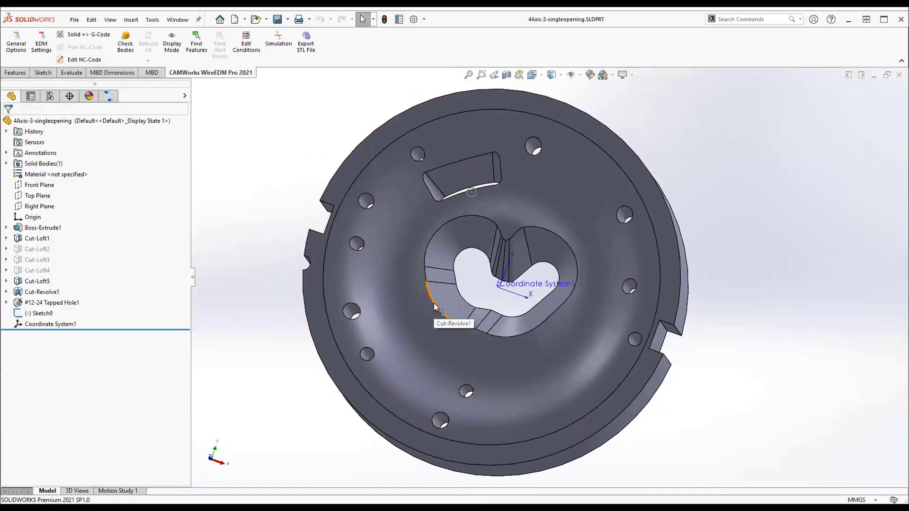
{"action": "middle_click_drag", "start_coordinate": [285, 379], "coordinate": [291, 256]}
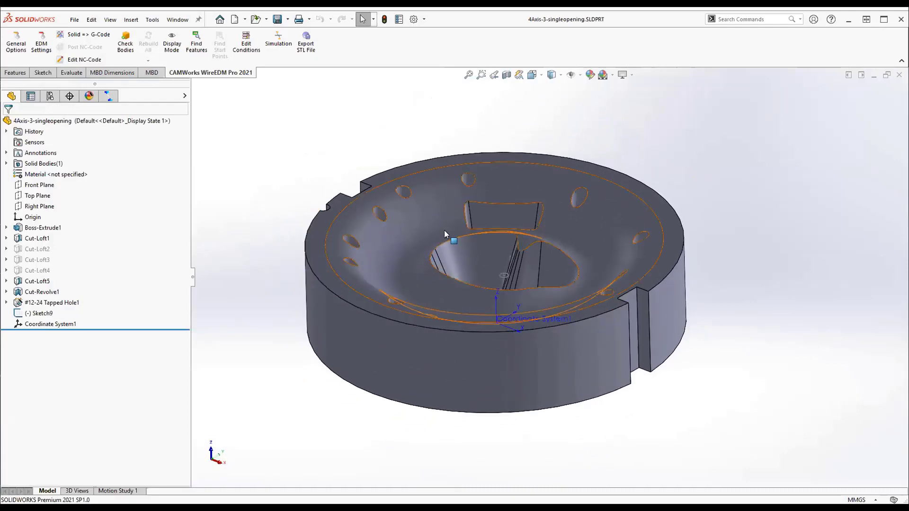
{"action": "middle_click_drag", "start_coordinate": [294, 199], "coordinate": [297, 286]}
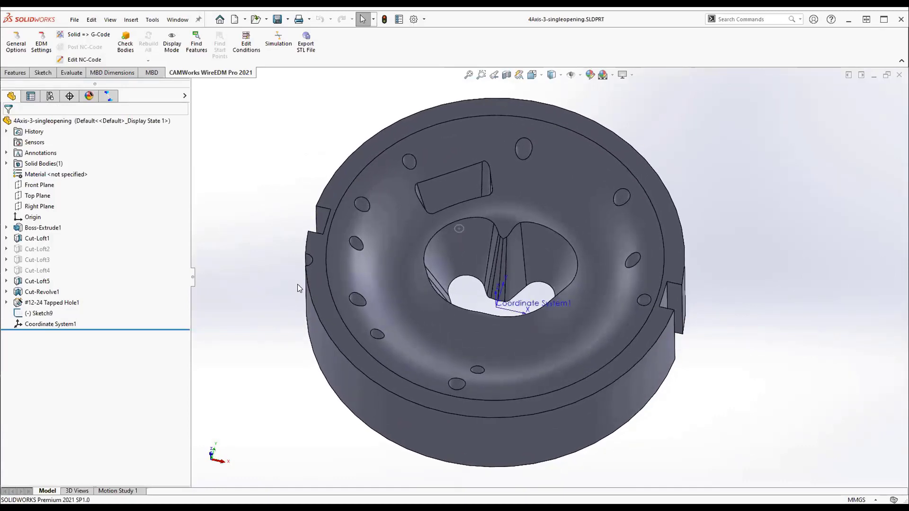
Set Coordinate System1 as the machining origin for the EDM Mitsubishi FAS machine
{"action": "left_click", "coordinate": [108, 96]}
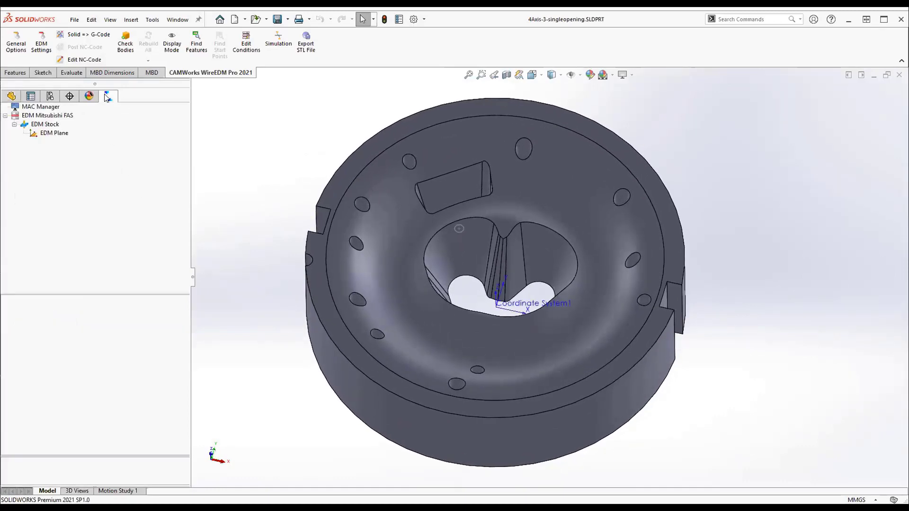
{"action": "left_click", "coordinate": [44, 134]}
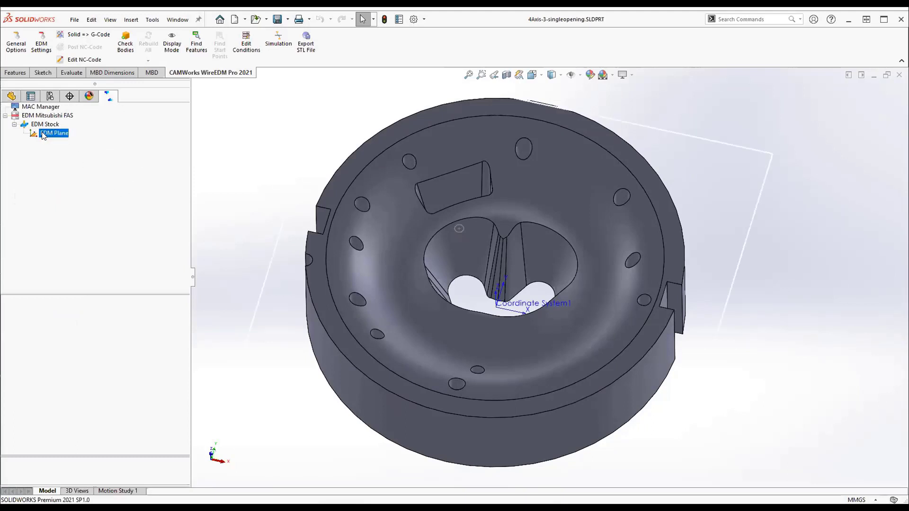
{"action": "right_click", "coordinate": [44, 134]}
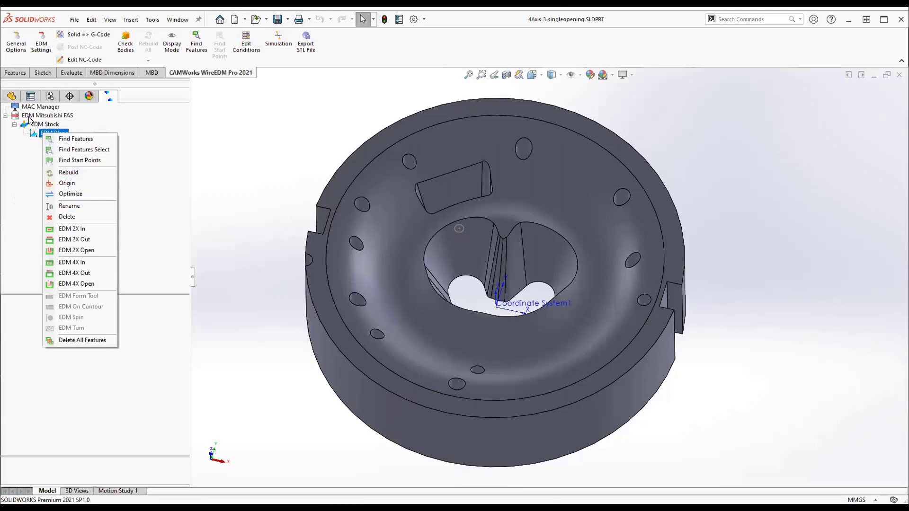
{"action": "right_click", "coordinate": [29, 117]}
{"action": "left_click", "coordinate": [73, 184]}
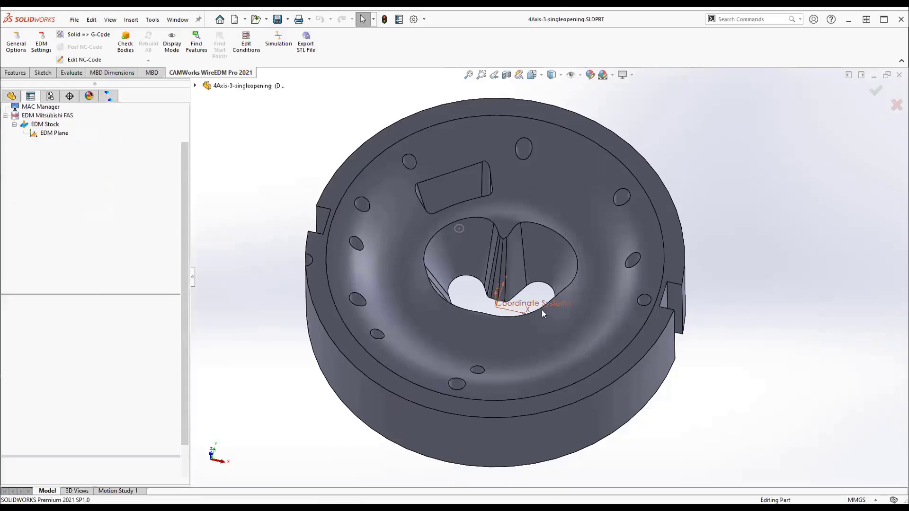
{"action": "left_click", "coordinate": [517, 303]}
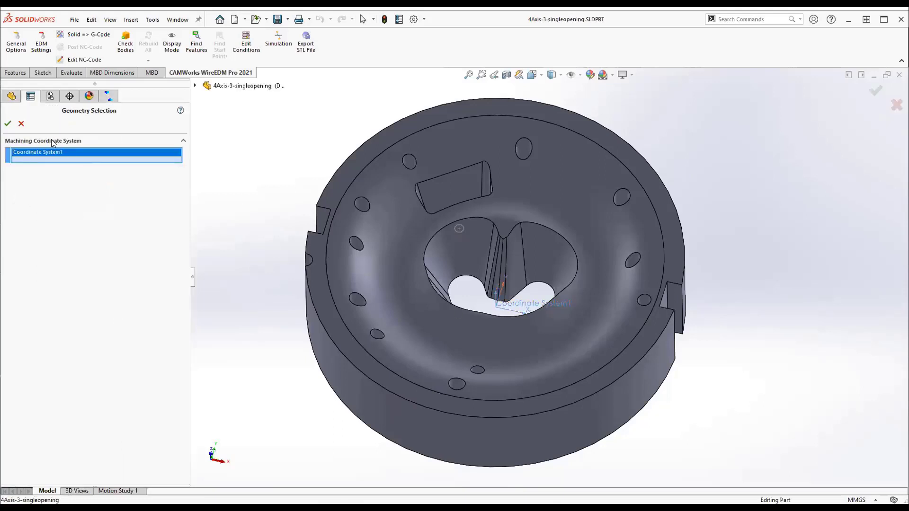
{"action": "left_click", "coordinate": [8, 123]}
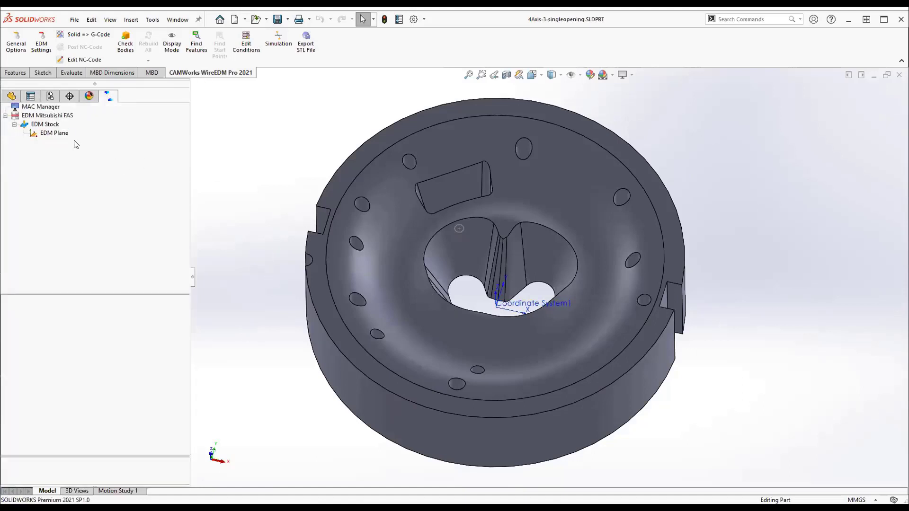
Uncheck Find Outer in the EDM Plane's Plane Data and find its machinable features
{"action": "left_click", "coordinate": [54, 133]}
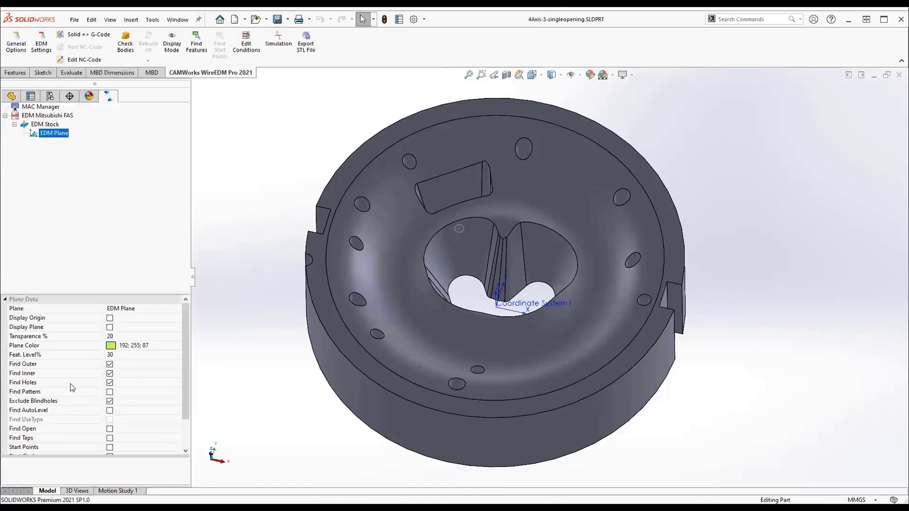
{"action": "left_click", "coordinate": [110, 364]}
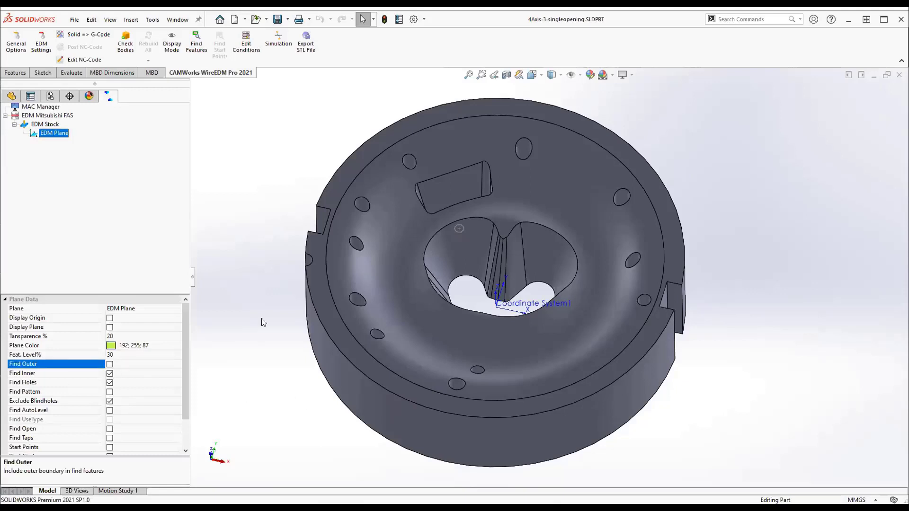
{"action": "right_click", "coordinate": [63, 135]}
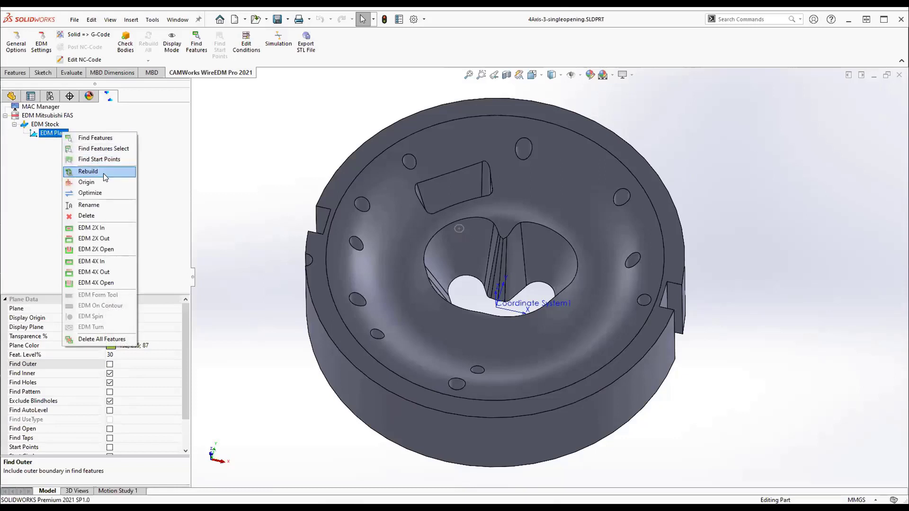
{"action": "left_click", "coordinate": [102, 149]}
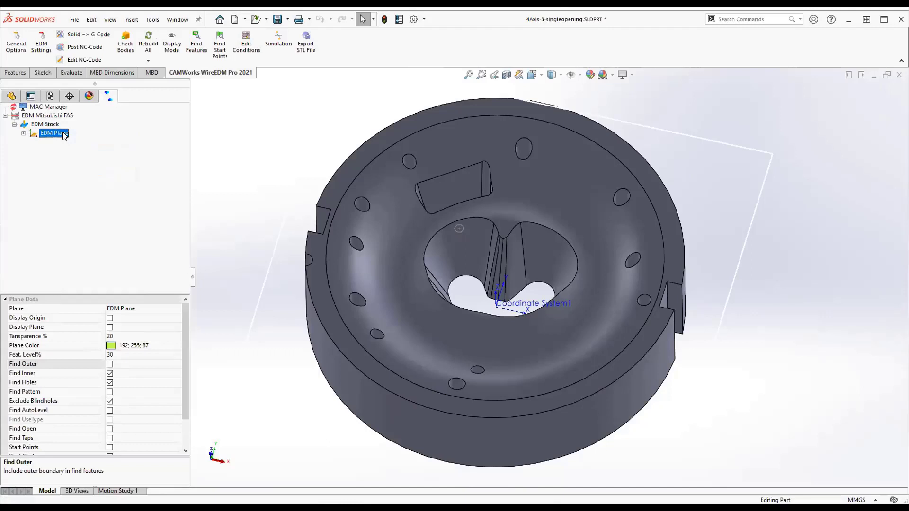
{"action": "left_click", "coordinate": [25, 135]}
{"action": "right_click", "coordinate": [42, 133]}
{"action": "key", "text": "Escape"}
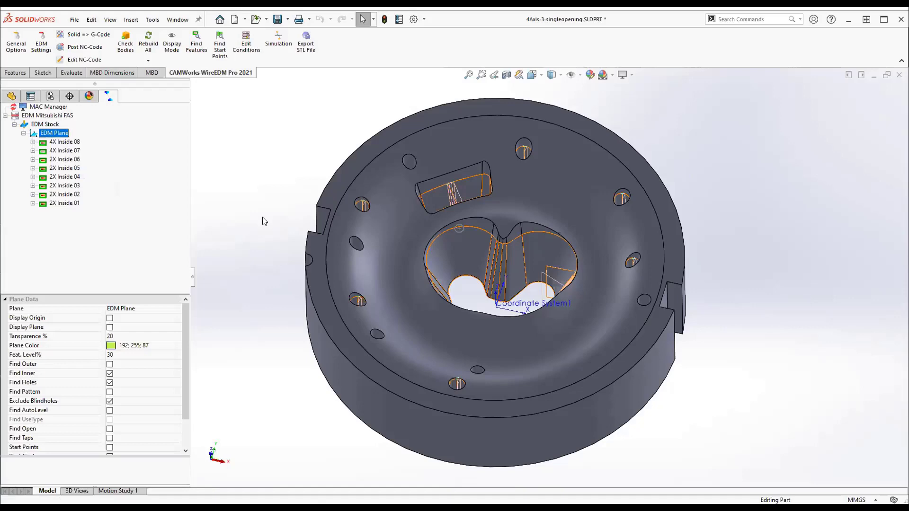
Orbit to inspect the found cuts, check 4X Inside 07's data, and rebuild the plane's features
{"action": "middle_click_drag", "start_coordinate": [259, 215], "coordinate": [244, 241]}
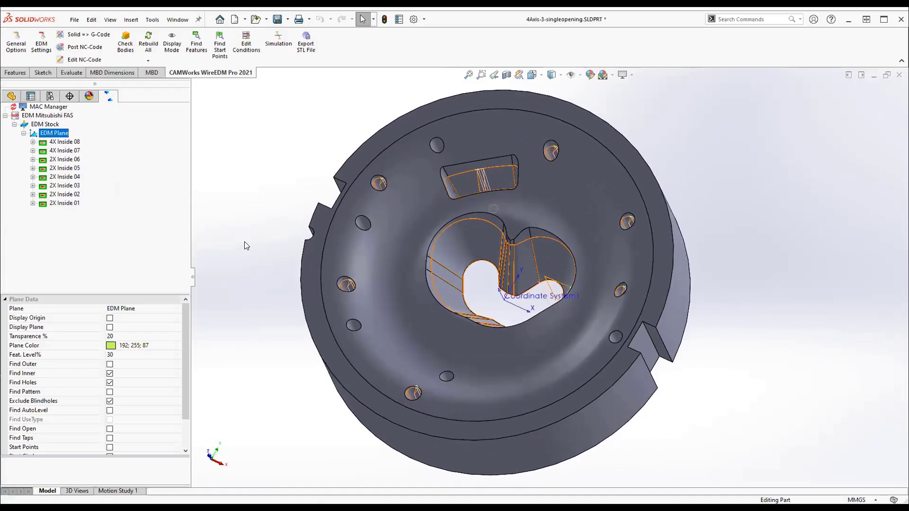
{"action": "scroll", "coordinate": [306, 171], "scroll_direction": "down", "scroll_amount": 4}
{"action": "middle_click_drag", "start_coordinate": [306, 172], "coordinate": [324, 219]}
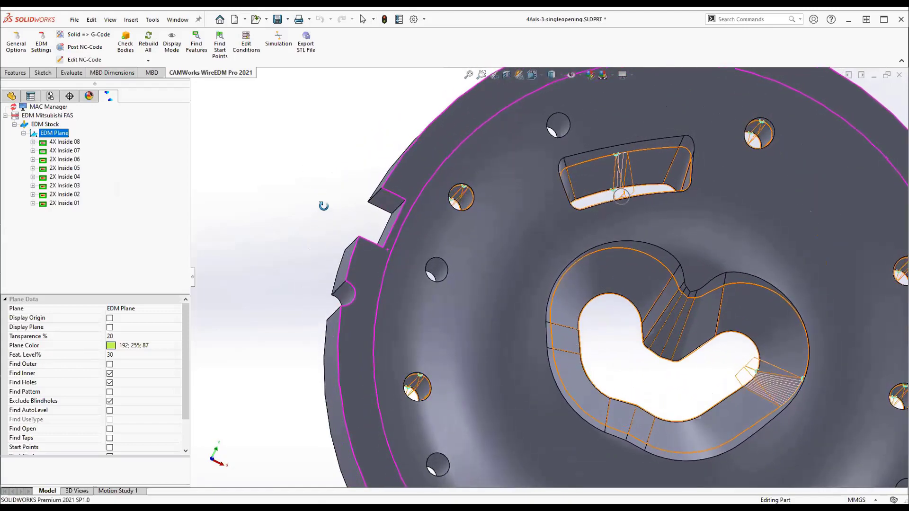
{"action": "scroll", "coordinate": [555, 311], "scroll_direction": "up", "scroll_amount": 5}
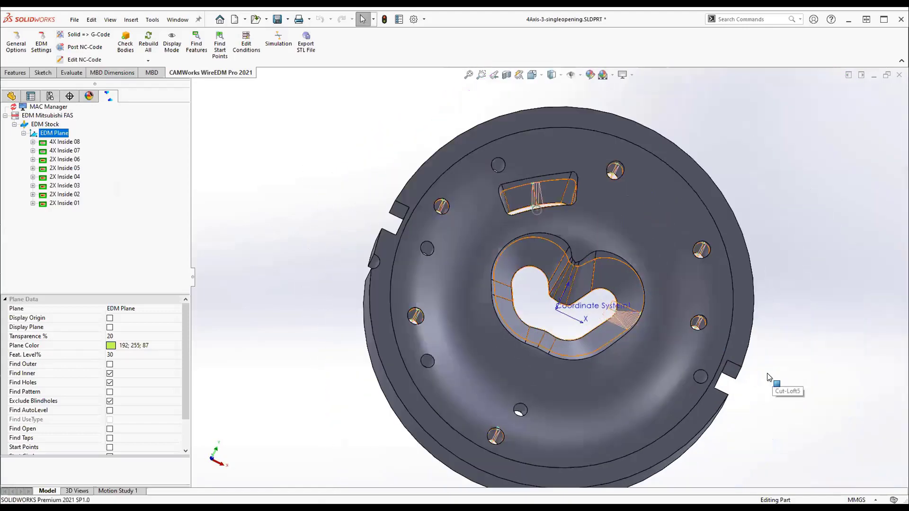
{"action": "middle_click_drag", "start_coordinate": [765, 365], "coordinate": [726, 391]}
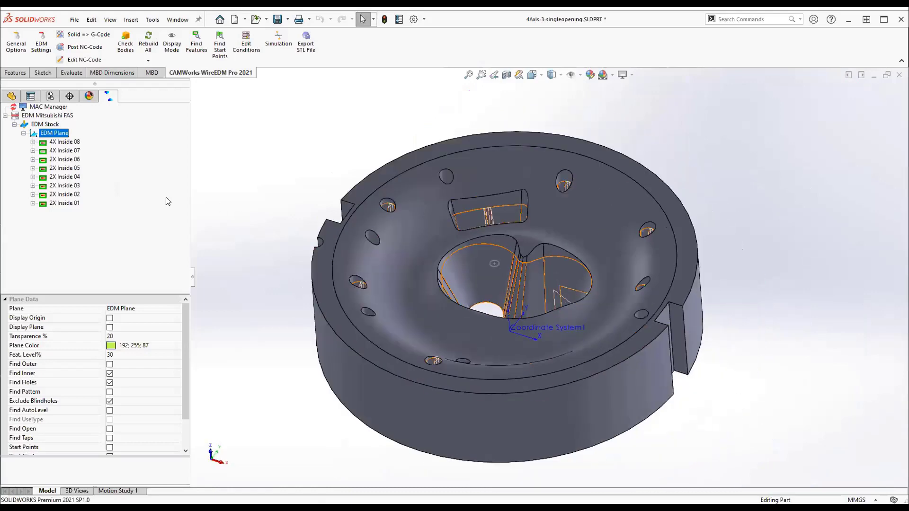
{"action": "left_click", "coordinate": [64, 150]}
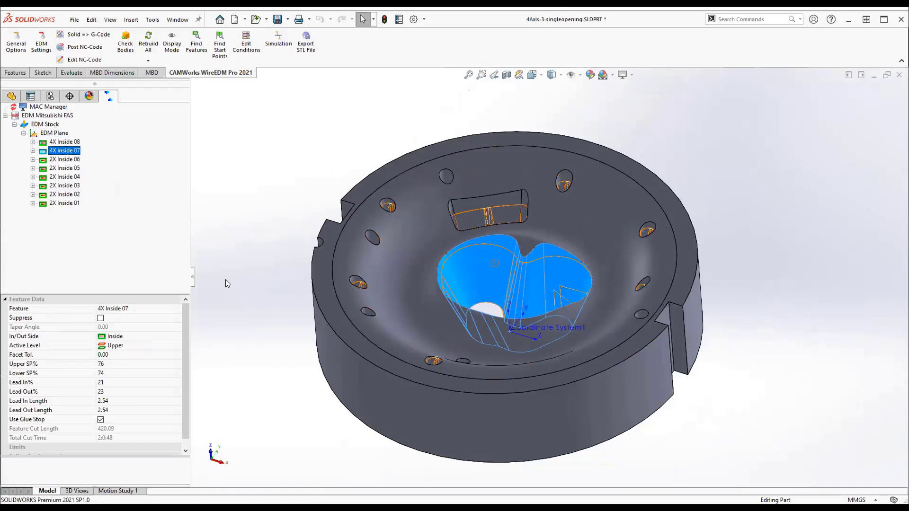
{"action": "right_click", "coordinate": [53, 133]}
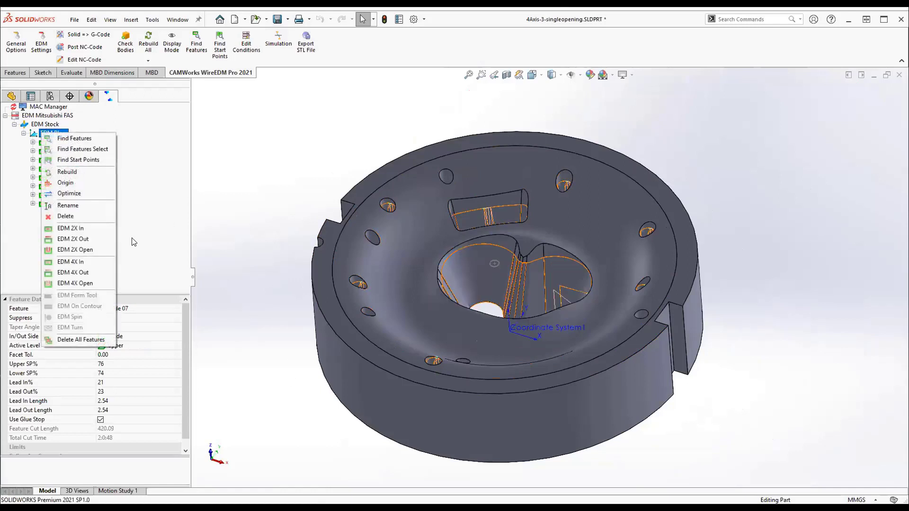
{"action": "left_click", "coordinate": [68, 172]}
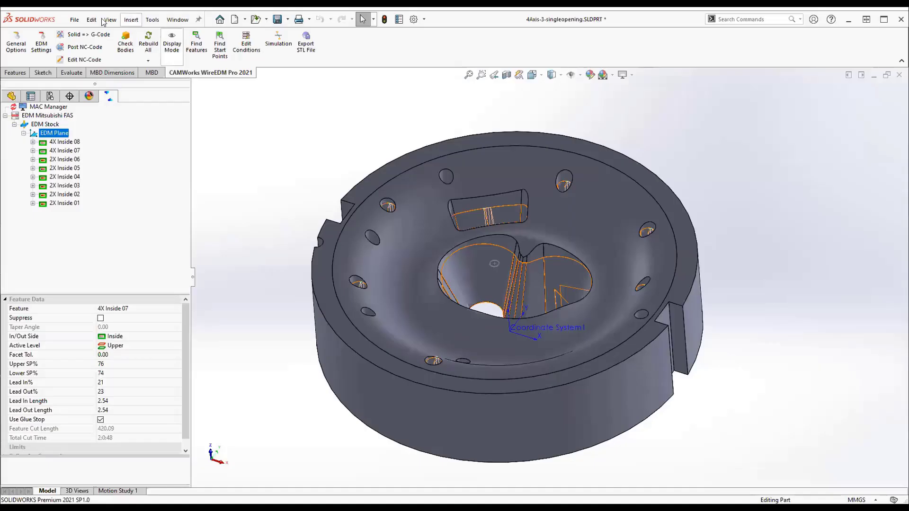
Open the 2Axis-6.SLDPRT ring part through File > Open
{"action": "left_click", "coordinate": [74, 20]}
{"action": "left_click", "coordinate": [88, 49]}
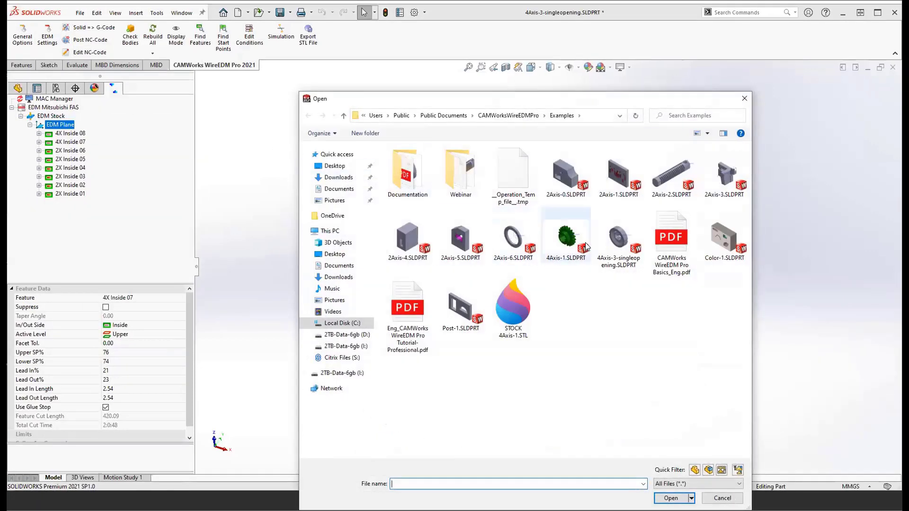
{"action": "left_click", "coordinate": [507, 252]}
{"action": "double_click", "coordinate": [505, 245]}
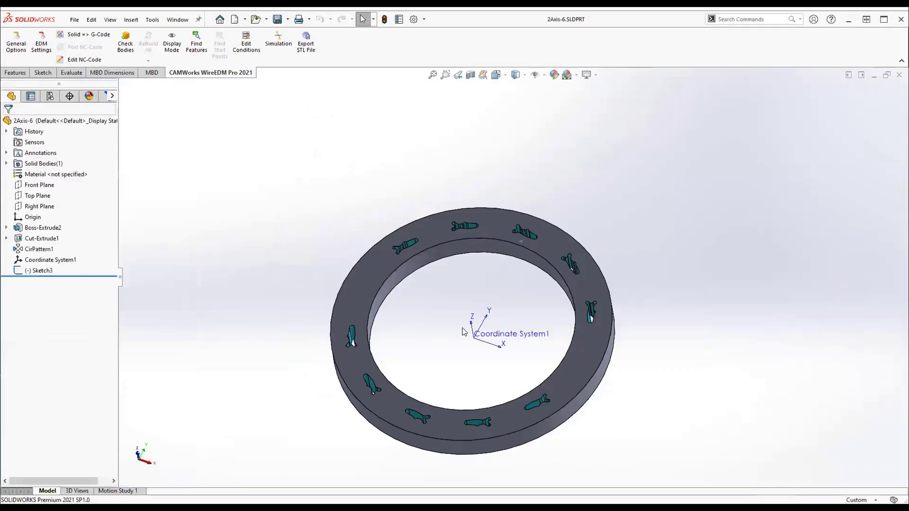
Orbit the ring, highlight the CirPattern1 fish-shaped cutouts, and widen the feature tree pane
{"action": "middle_click_drag", "start_coordinate": [227, 299], "coordinate": [227, 357]}
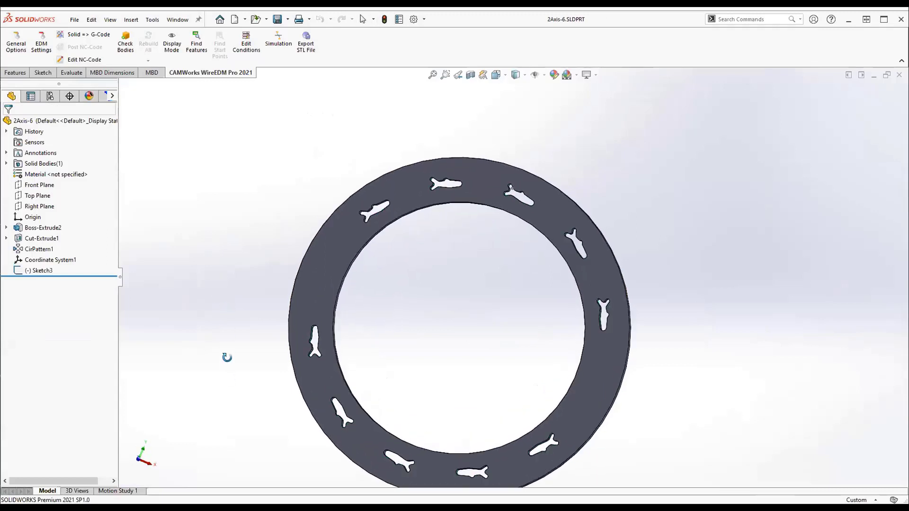
{"action": "left_click", "coordinate": [38, 249]}
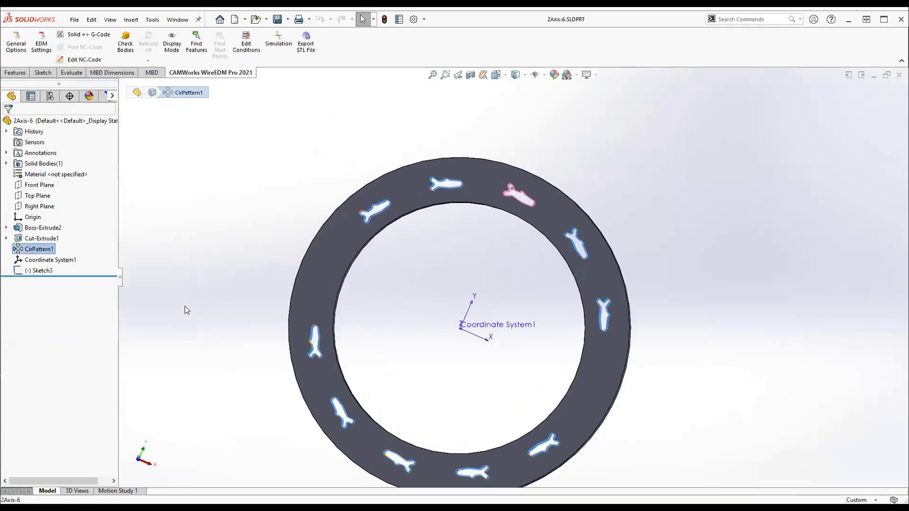
{"action": "left_click", "coordinate": [206, 320]}
{"action": "middle_click_drag", "start_coordinate": [387, 351], "coordinate": [392, 278]}
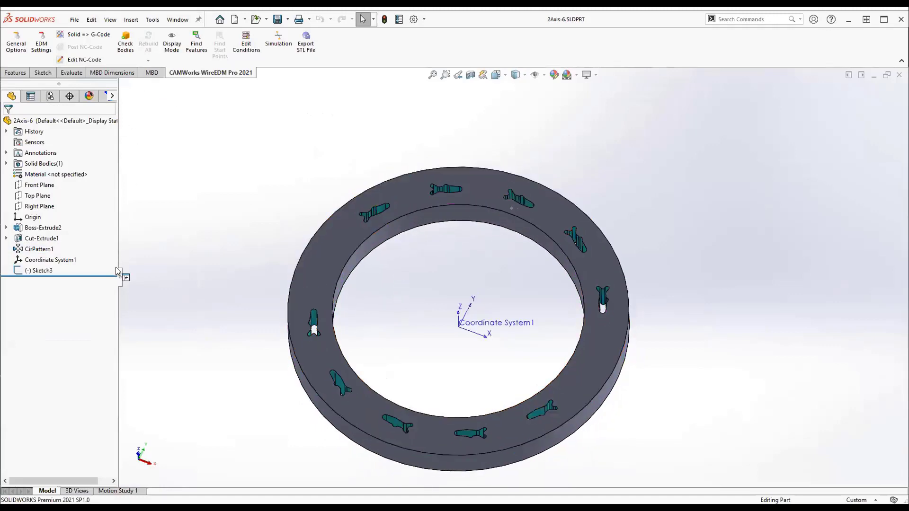
{"action": "left_click_drag", "start_coordinate": [120, 279], "coordinate": [171, 278]}
Set the EDM Mitsubishi FA machining origin to Coordinate System1
{"action": "left_click", "coordinate": [109, 96]}
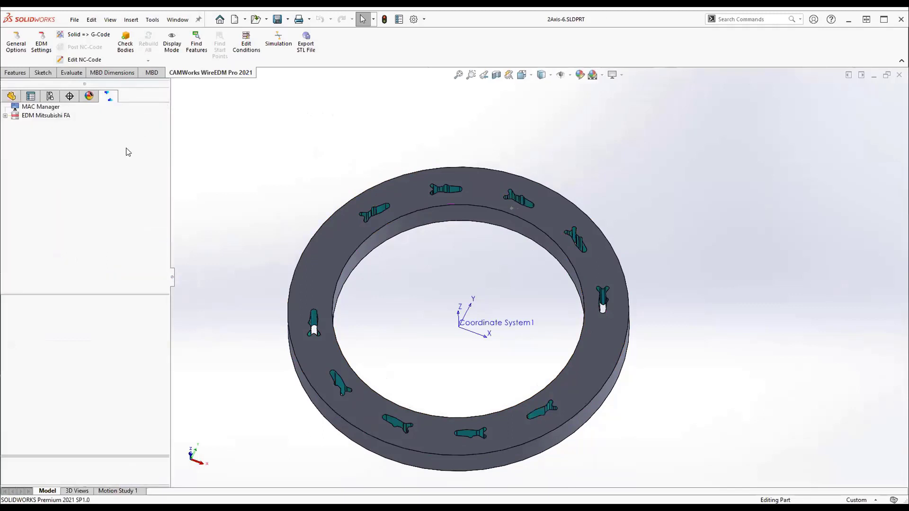
{"action": "left_click", "coordinate": [24, 117]}
{"action": "right_click", "coordinate": [23, 118]}
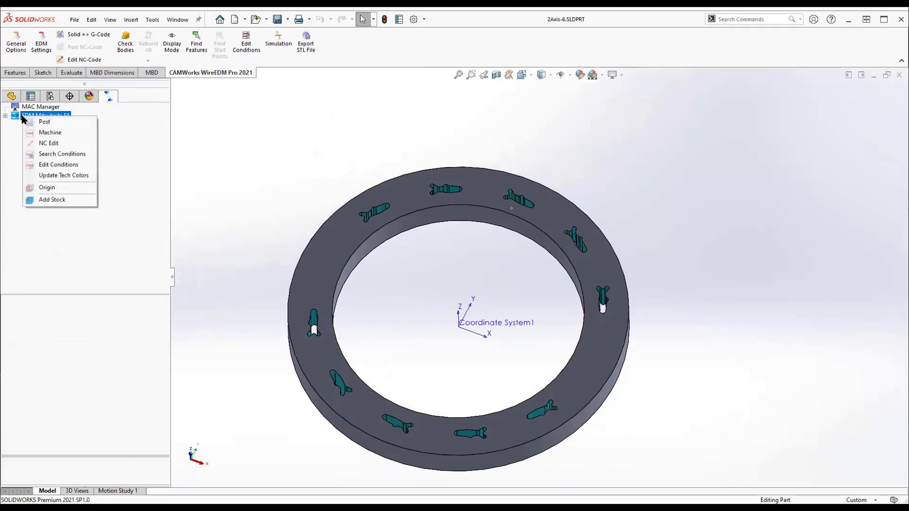
{"action": "left_click", "coordinate": [47, 188]}
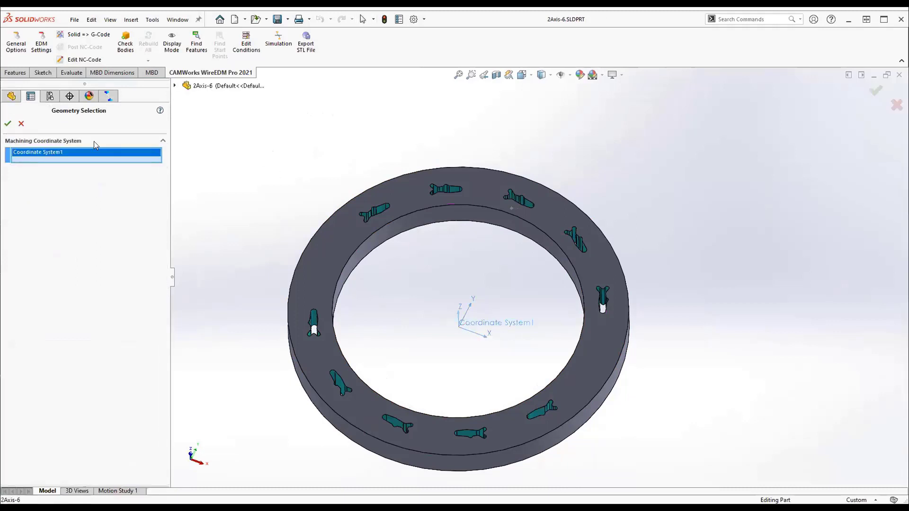
{"action": "left_click", "coordinate": [7, 123]}
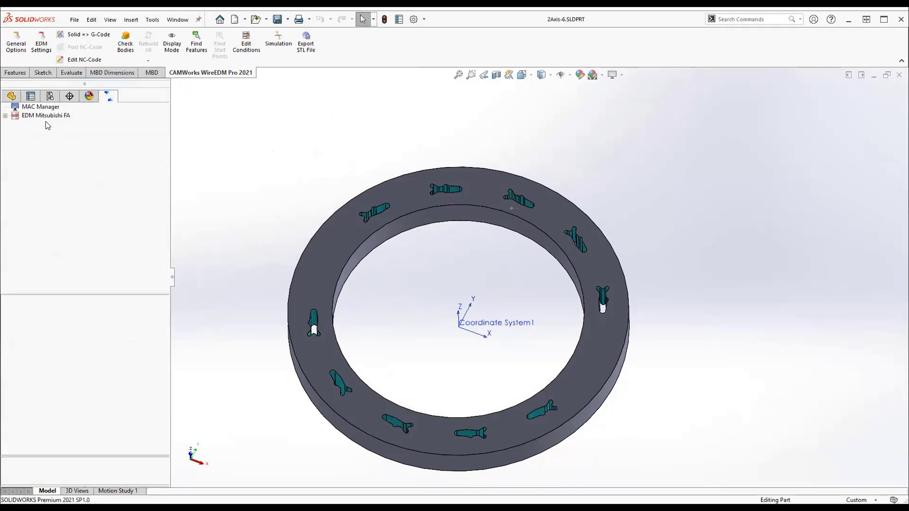
Turn off Find Outer in the EDM Plane's feature-finding settings
{"action": "left_click", "coordinate": [5, 115]}
{"action": "left_click", "coordinate": [14, 125]}
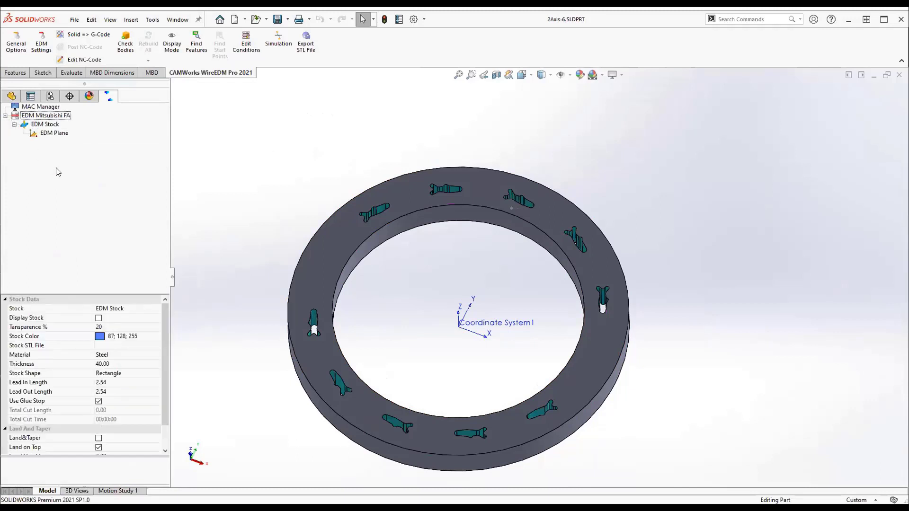
{"action": "left_click", "coordinate": [55, 133]}
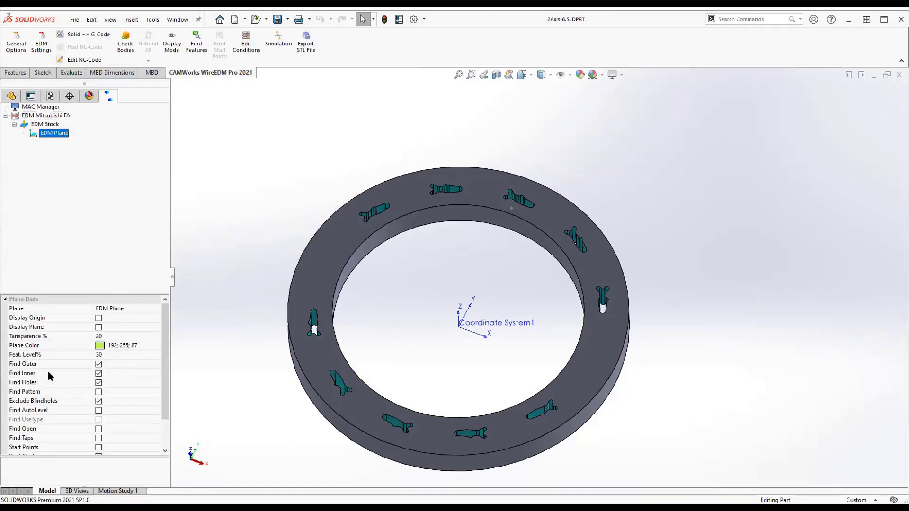
{"action": "left_click", "coordinate": [99, 365]}
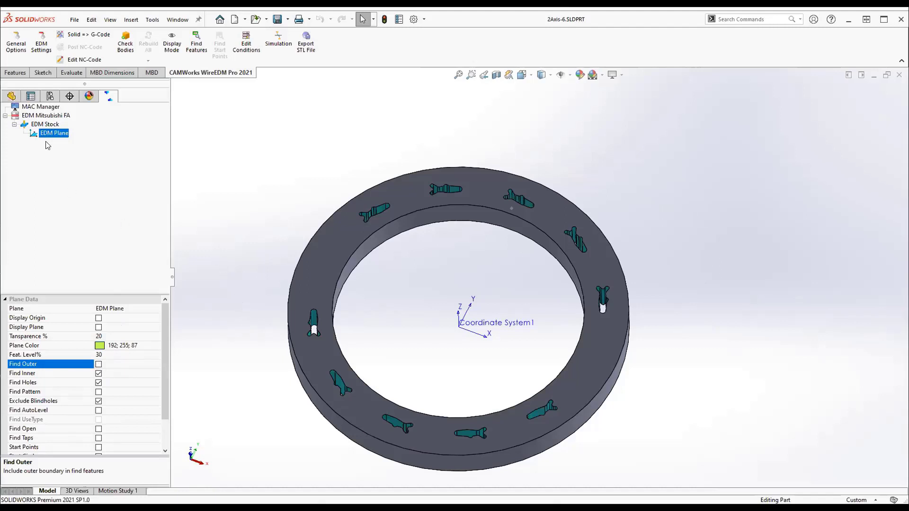
Change the EDM Stock to a cylinder rotating about the Z axis
{"action": "right_click", "coordinate": [42, 125]}
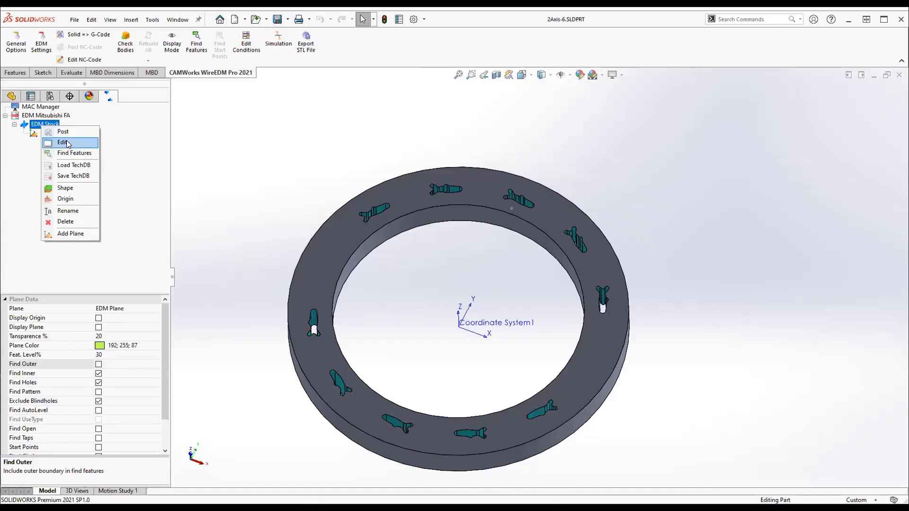
{"action": "left_click", "coordinate": [68, 143]}
{"action": "left_click", "coordinate": [558, 128]}
{"action": "left_click", "coordinate": [545, 141]}
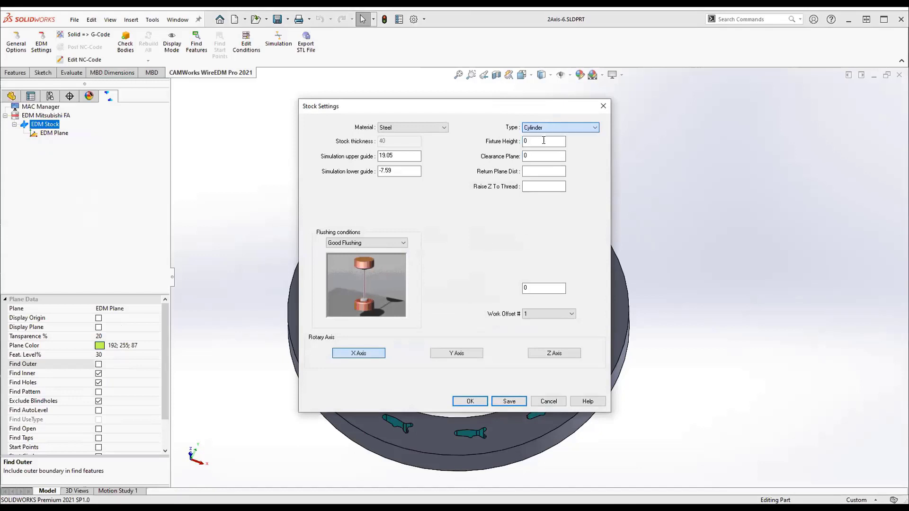
{"action": "left_click", "coordinate": [553, 354]}
{"action": "left_click", "coordinate": [470, 402]}
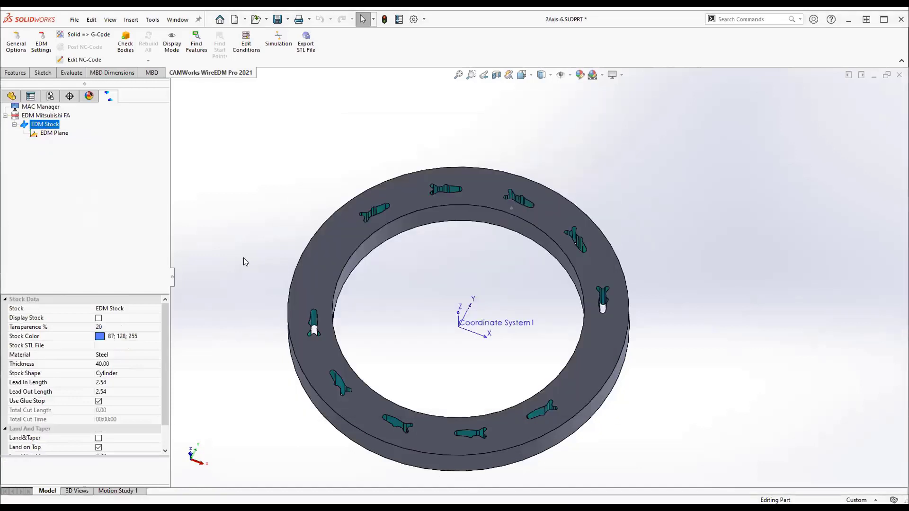
{"action": "right_click", "coordinate": [47, 134]}
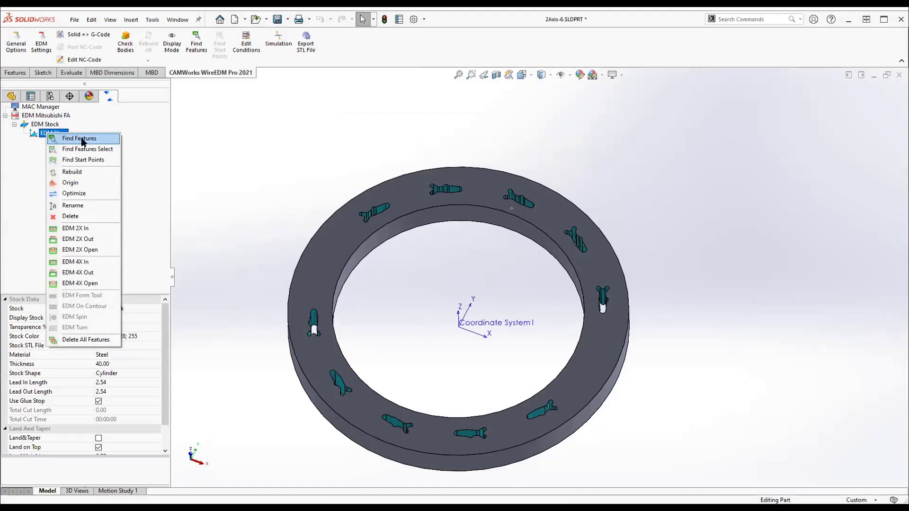
Turn on Find Pattern in the EDM Plane's settings
{"action": "left_click", "coordinate": [246, 172]}
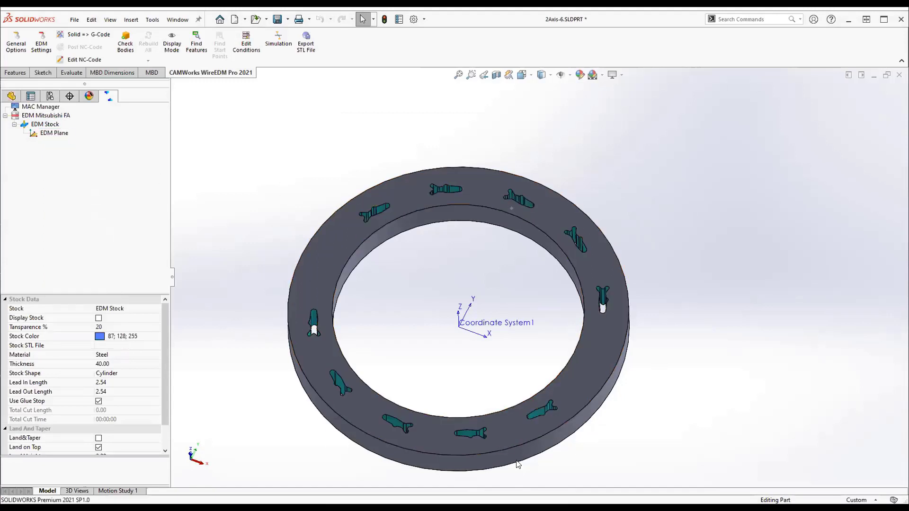
{"action": "left_click", "coordinate": [54, 134]}
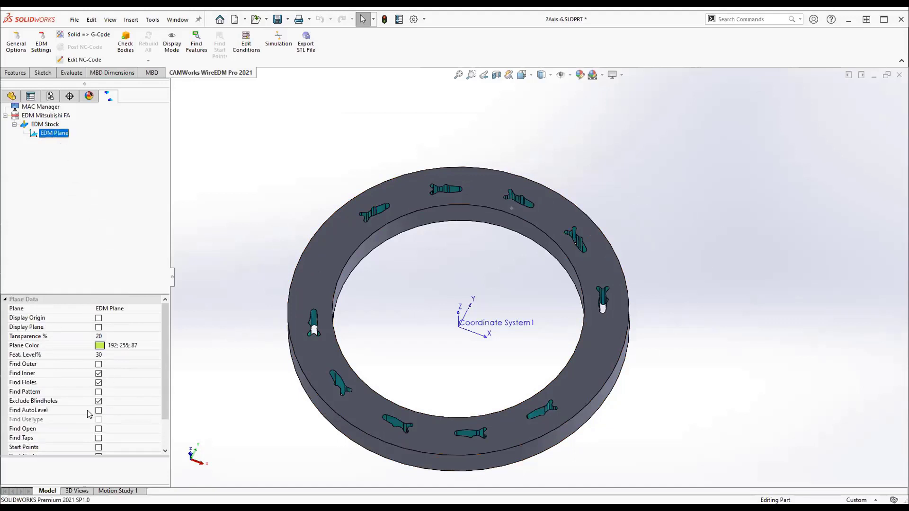
{"action": "left_click", "coordinate": [99, 392]}
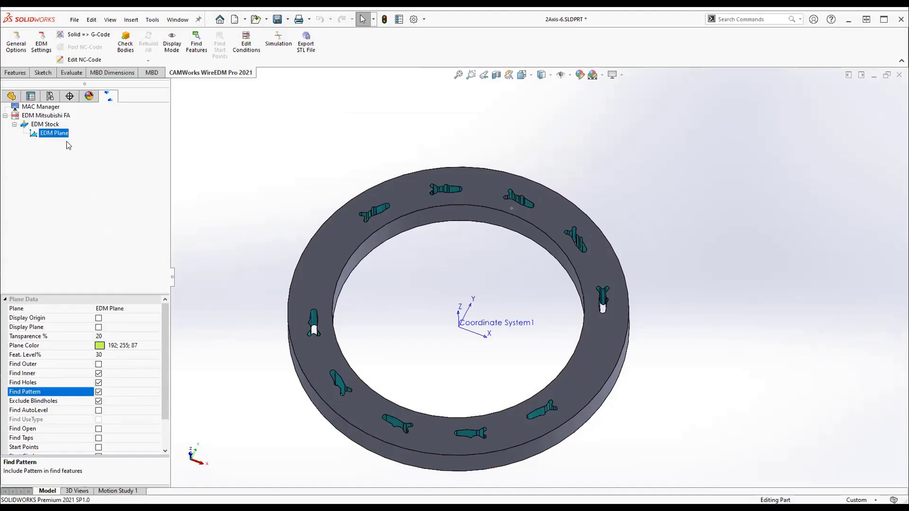
Find features on the EDM Plane (2X Inside 02, 2X Inside 01) and rebuild their toolpaths
{"action": "right_click", "coordinate": [46, 137]}
{"action": "left_click", "coordinate": [72, 140]}
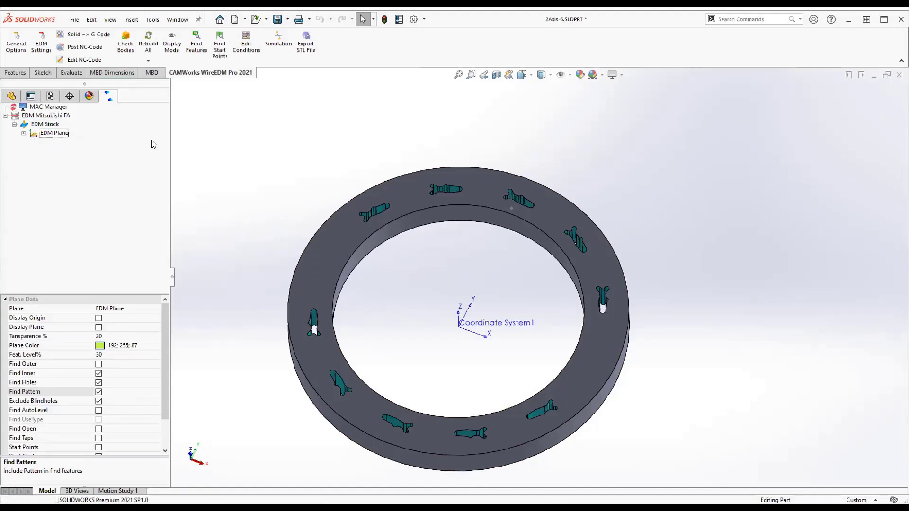
{"action": "left_click", "coordinate": [24, 133]}
{"action": "left_click", "coordinate": [52, 133]}
{"action": "right_click", "coordinate": [39, 133]}
{"action": "left_click", "coordinate": [67, 173]}
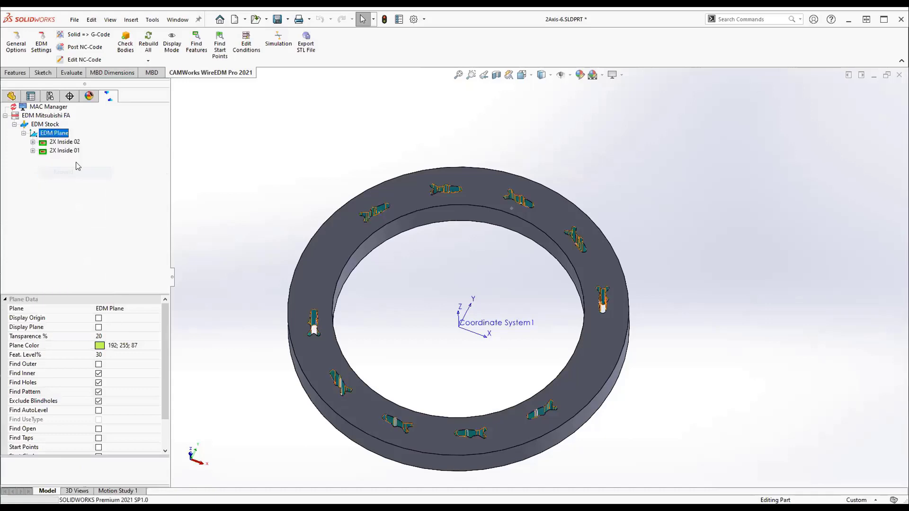
{"action": "left_click", "coordinate": [71, 143]}
Rebuild the toolpaths on the ring's EDM Plane
{"action": "scroll", "coordinate": [524, 201], "scroll_direction": "up", "scroll_amount": 3}
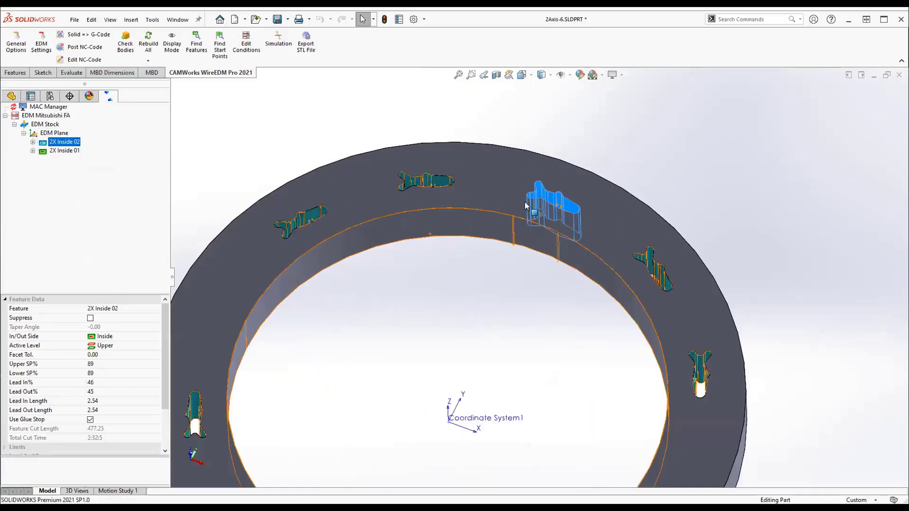
{"action": "middle_click_drag", "start_coordinate": [524, 202], "coordinate": [527, 235]}
{"action": "scroll", "coordinate": [529, 234], "scroll_direction": "down", "scroll_amount": 3}
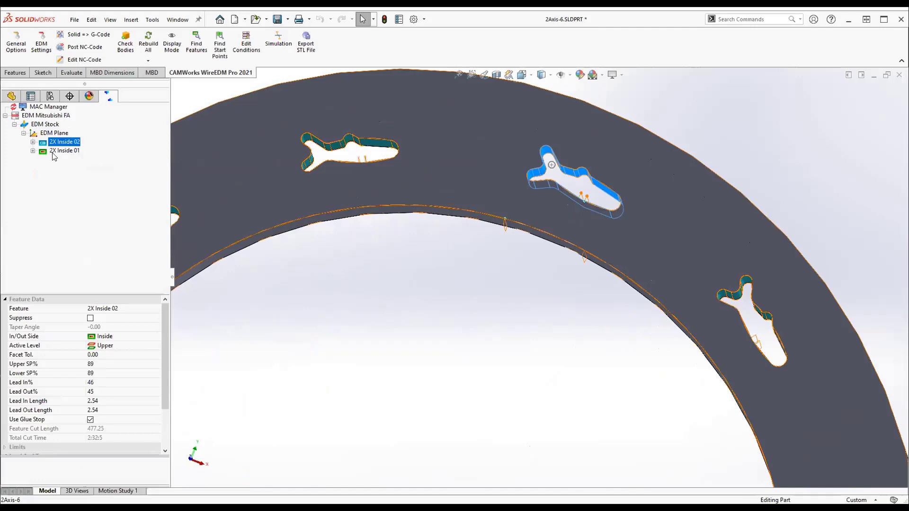
{"action": "left_click", "coordinate": [44, 133]}
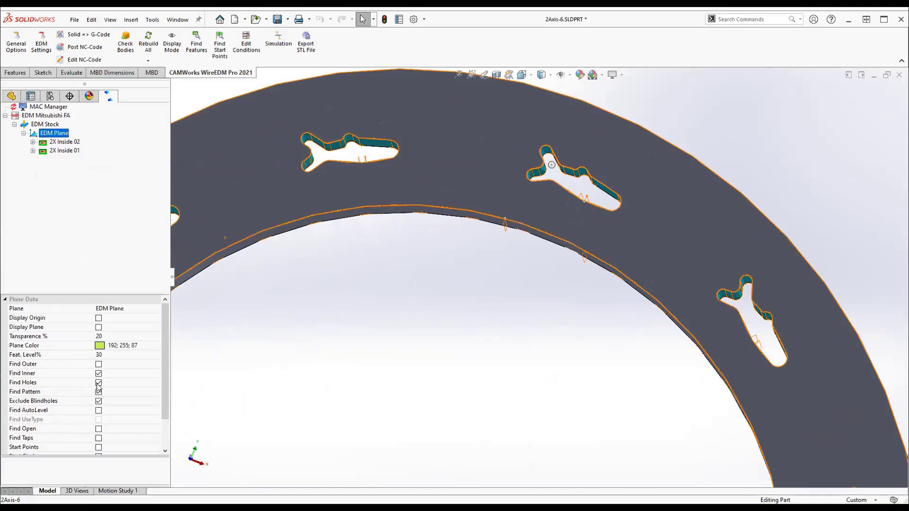
{"action": "right_click", "coordinate": [48, 134]}
{"action": "right_click", "coordinate": [51, 132]}
{"action": "left_click", "coordinate": [75, 169]}
Zoom and rotate the ring to inspect the start points on the slots and inner edge
{"action": "scroll", "coordinate": [416, 142], "scroll_direction": "down", "scroll_amount": 2}
{"action": "scroll", "coordinate": [417, 142], "scroll_direction": "down", "scroll_amount": 2}
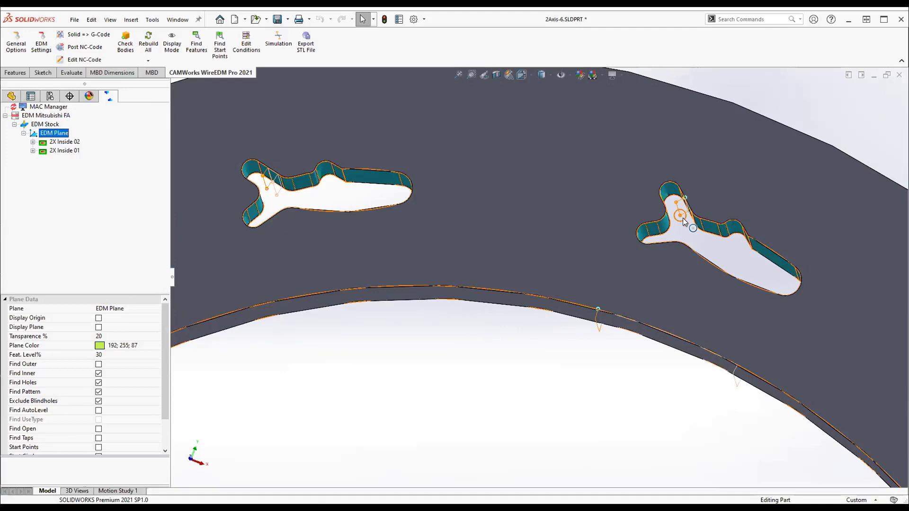
{"action": "scroll", "coordinate": [683, 222], "scroll_direction": "up", "scroll_amount": 6}
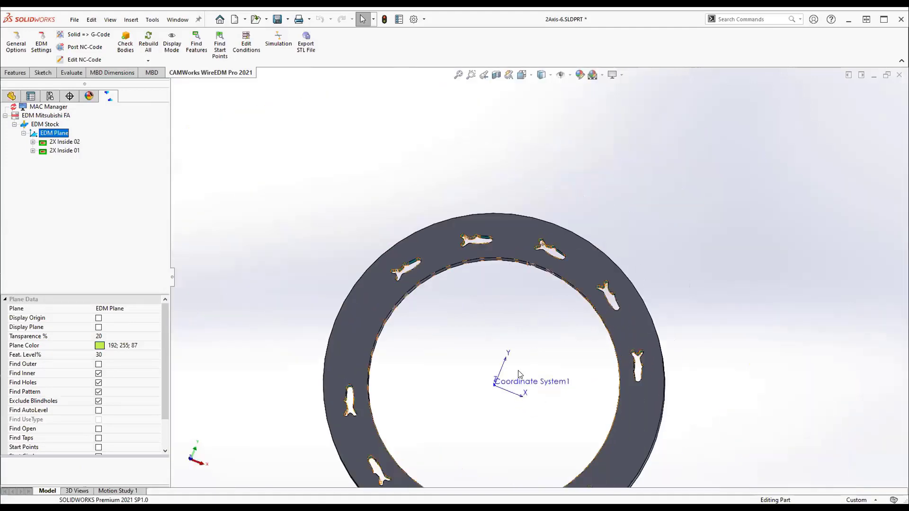
{"action": "middle_click_drag", "start_coordinate": [629, 373], "coordinate": [552, 322]}
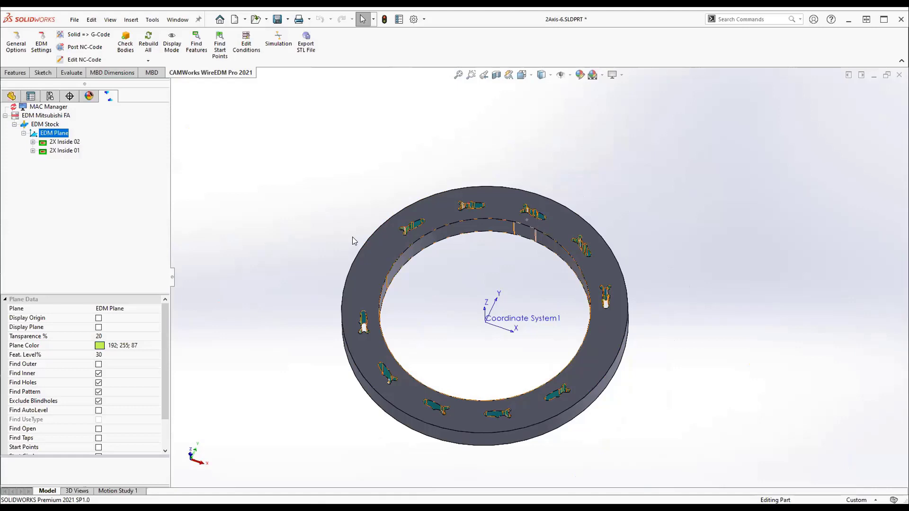
{"action": "scroll", "coordinate": [539, 241], "scroll_direction": "down", "scroll_amount": 5}
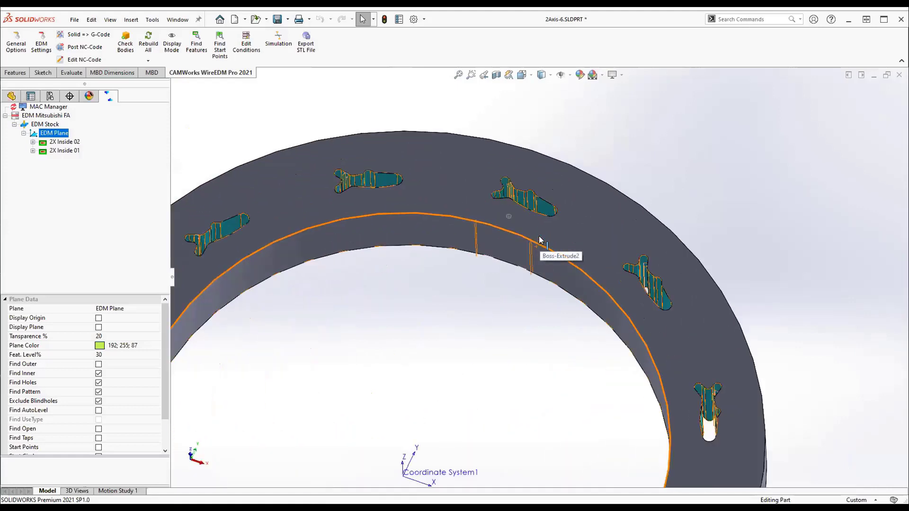
{"action": "scroll", "coordinate": [540, 240], "scroll_direction": "down", "scroll_amount": 3}
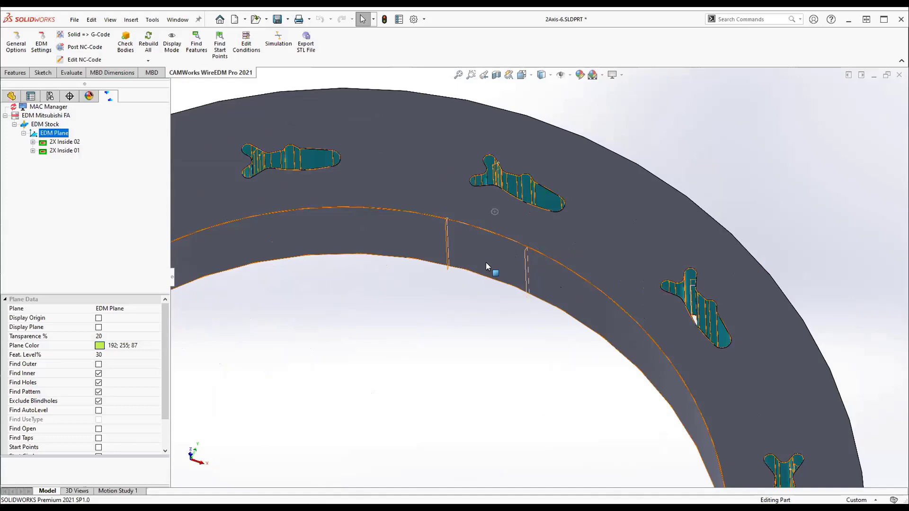
{"action": "scroll", "coordinate": [486, 263], "scroll_direction": "up", "scroll_amount": 5}
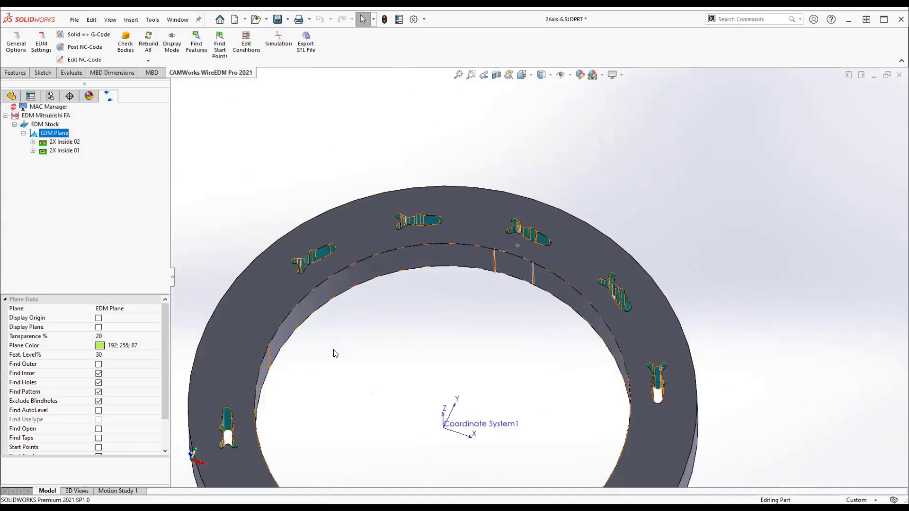
{"action": "scroll", "coordinate": [520, 423], "scroll_direction": "up", "scroll_amount": 3}
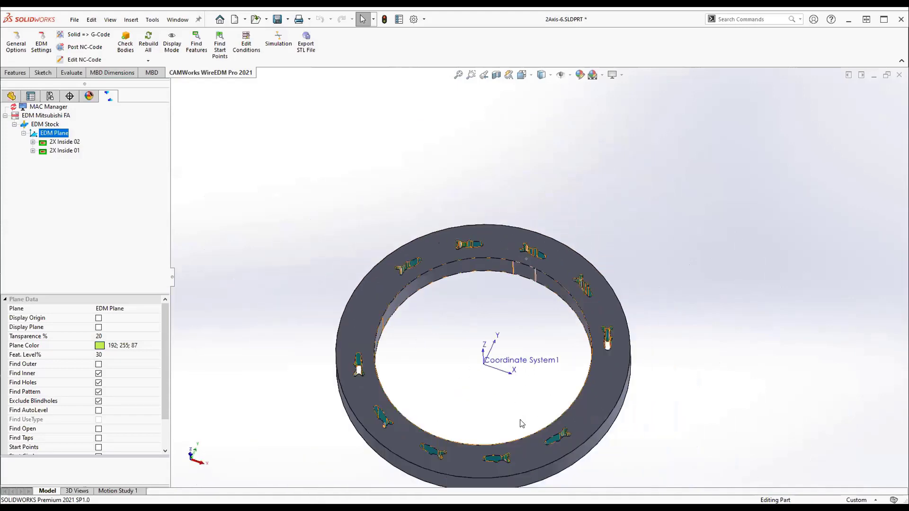
{"action": "scroll", "coordinate": [535, 428], "scroll_direction": "down", "scroll_amount": 3}
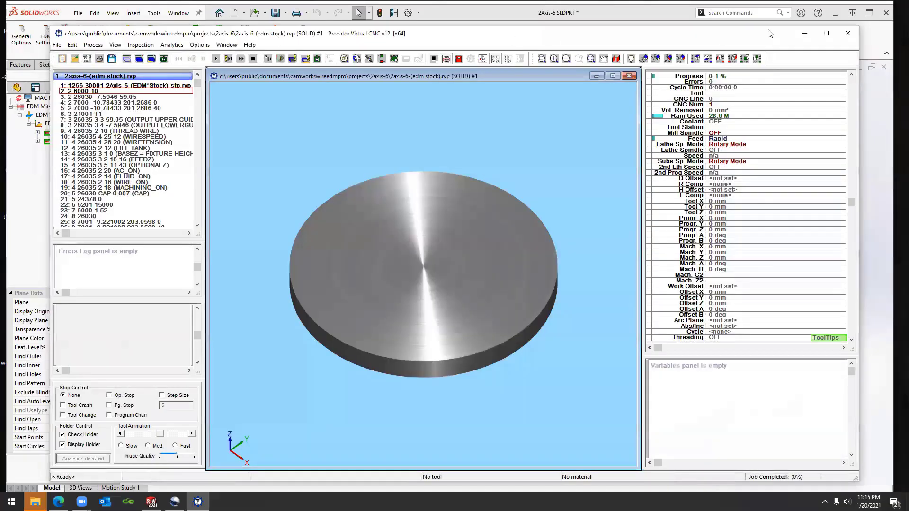
Maximize Predator Virtual CNC and play the wire EDM simulation on the disk stock
{"action": "left_click", "coordinate": [826, 33]}
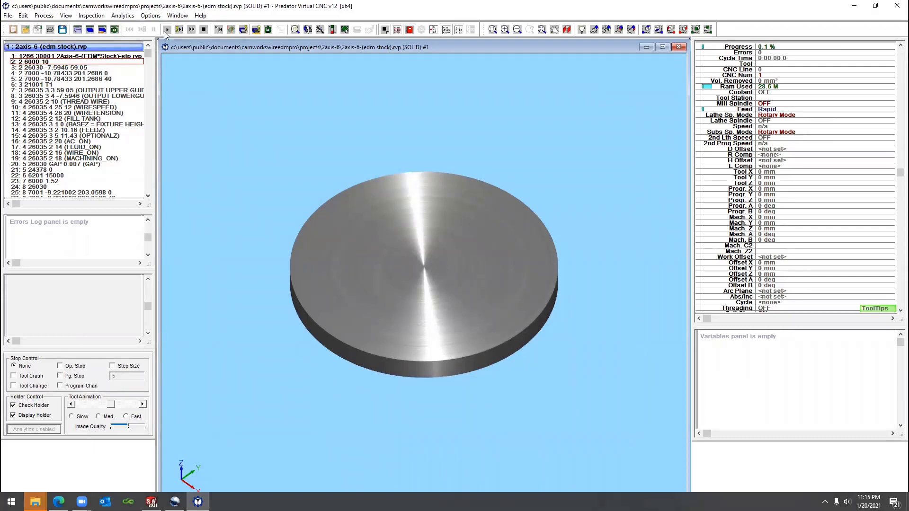
{"action": "left_click", "coordinate": [164, 30]}
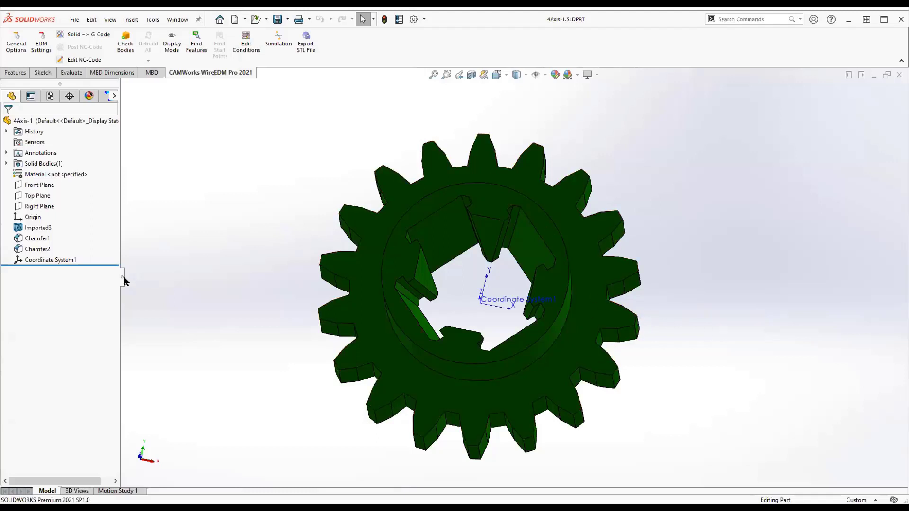
Widen the tree panel and bring up Origin selection for the gear's EDM Mitsubishi FA machine
{"action": "left_click_drag", "start_coordinate": [121, 279], "coordinate": [165, 283]}
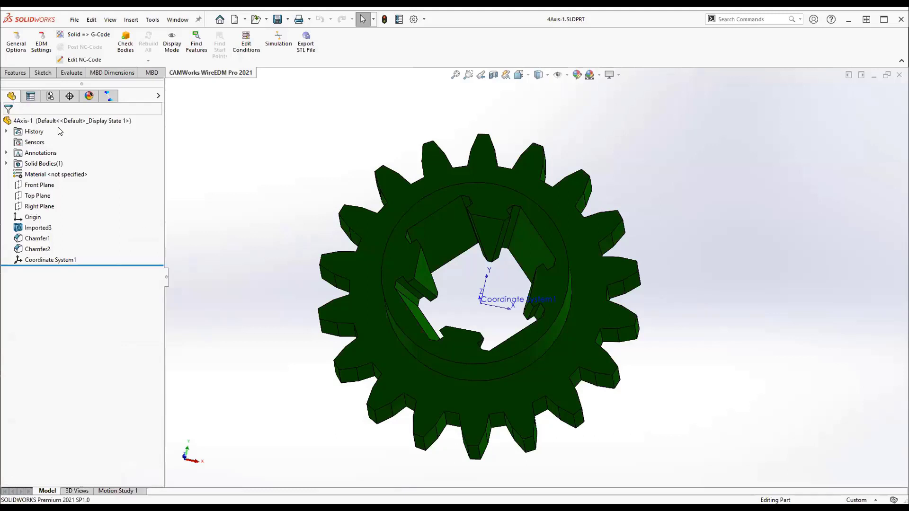
{"action": "left_click", "coordinate": [110, 97]}
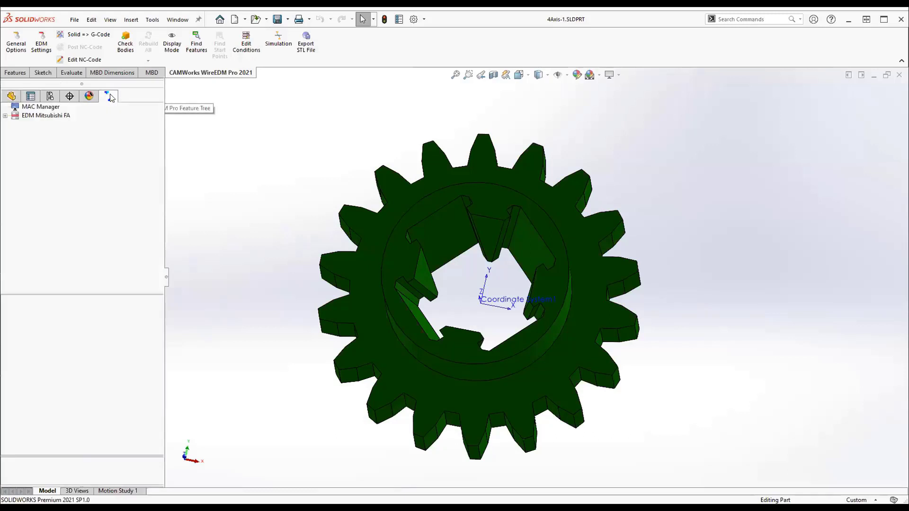
{"action": "left_click", "coordinate": [7, 116]}
{"action": "right_click", "coordinate": [18, 116]}
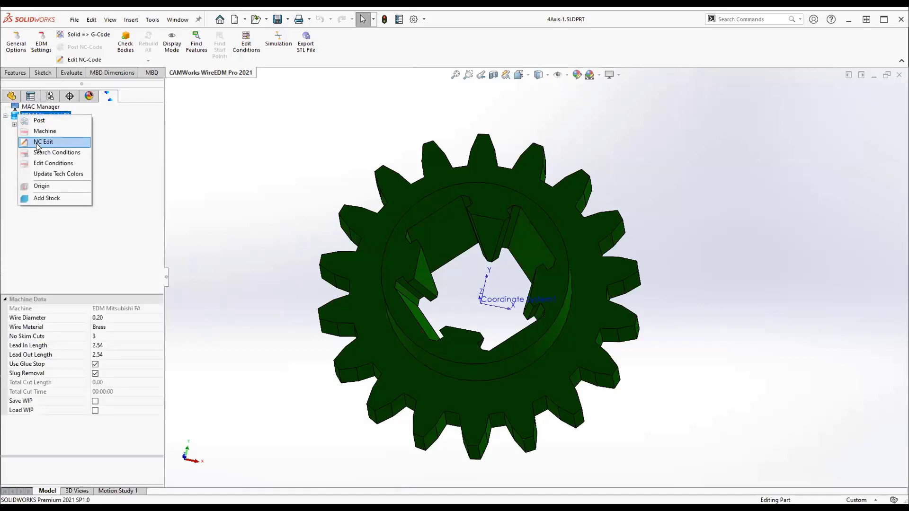
{"action": "left_click", "coordinate": [60, 186]}
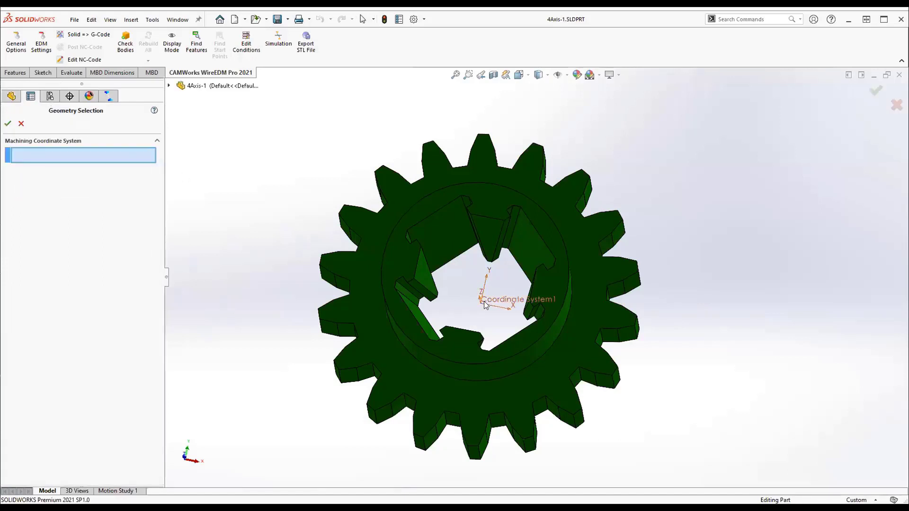
Confirm Coordinate System1 as origin and make the EDM Stock Shaped from STOCK 4Axis-1.STL
{"action": "left_click", "coordinate": [7, 123]}
{"action": "left_click", "coordinate": [44, 125]}
{"action": "right_click", "coordinate": [37, 125]}
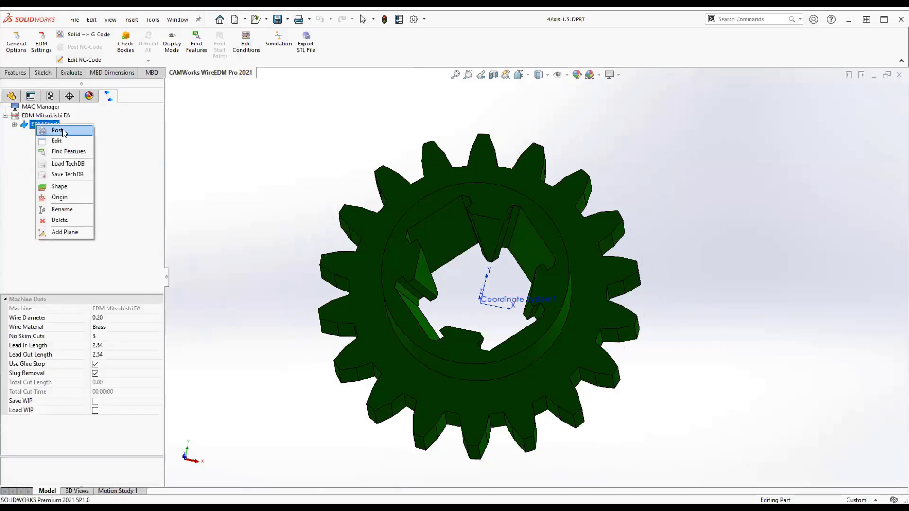
{"action": "left_click", "coordinate": [59, 140]}
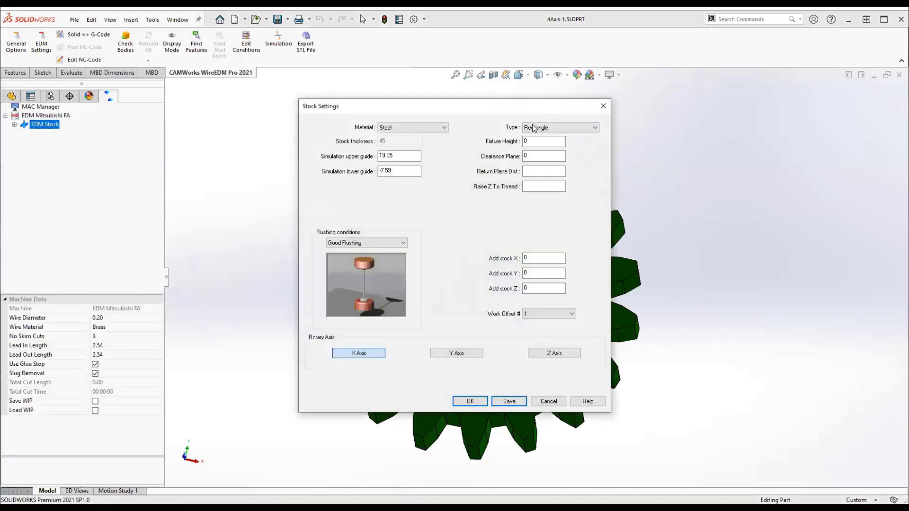
{"action": "left_click", "coordinate": [551, 127]}
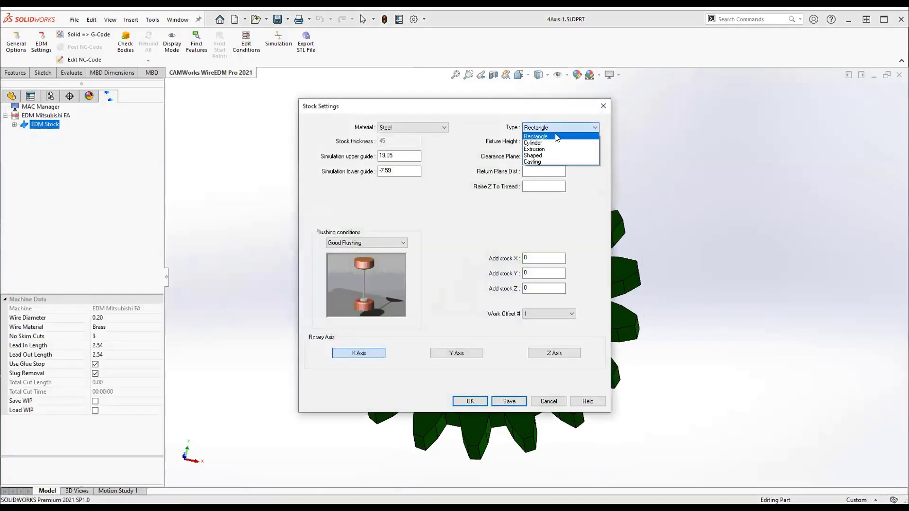
{"action": "left_click", "coordinate": [536, 156]}
{"action": "left_click", "coordinate": [364, 207]}
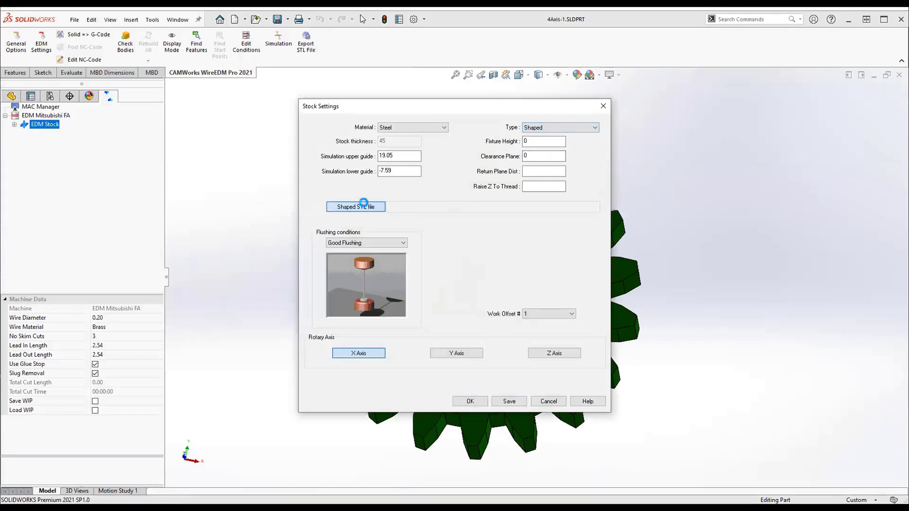
{"action": "left_click", "coordinate": [513, 208]}
{"action": "left_click", "coordinate": [683, 360]}
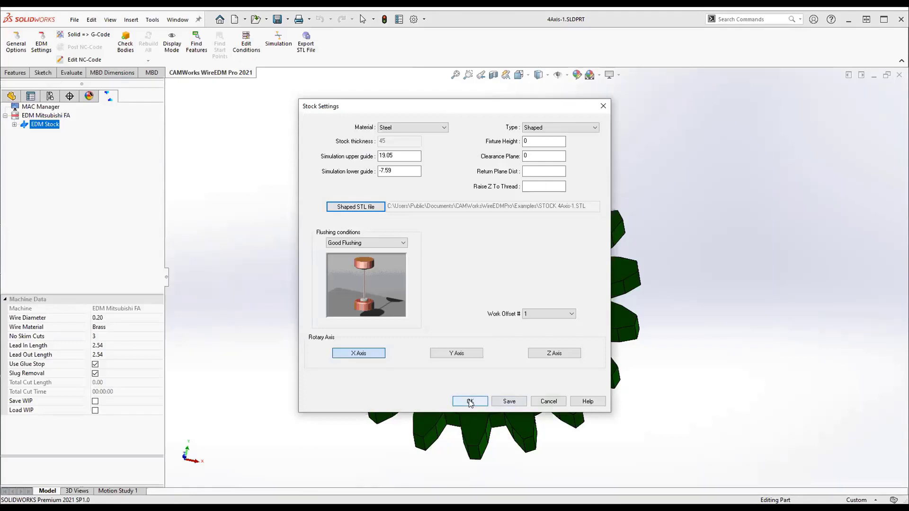
{"action": "left_click", "coordinate": [470, 402]}
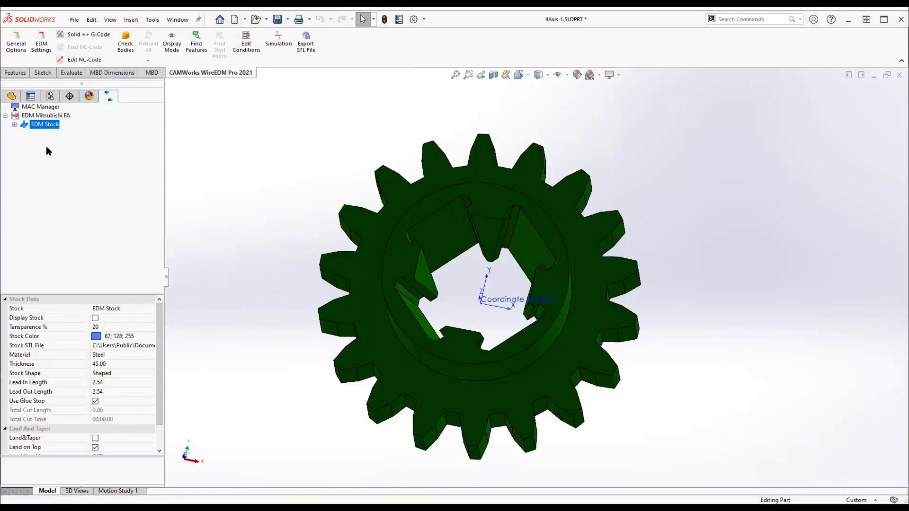
{"action": "left_click", "coordinate": [37, 126]}
Find the gear's features (4X Inside 02, 2X Outside 01) and rebuild their toolpaths
{"action": "right_click", "coordinate": [37, 126]}
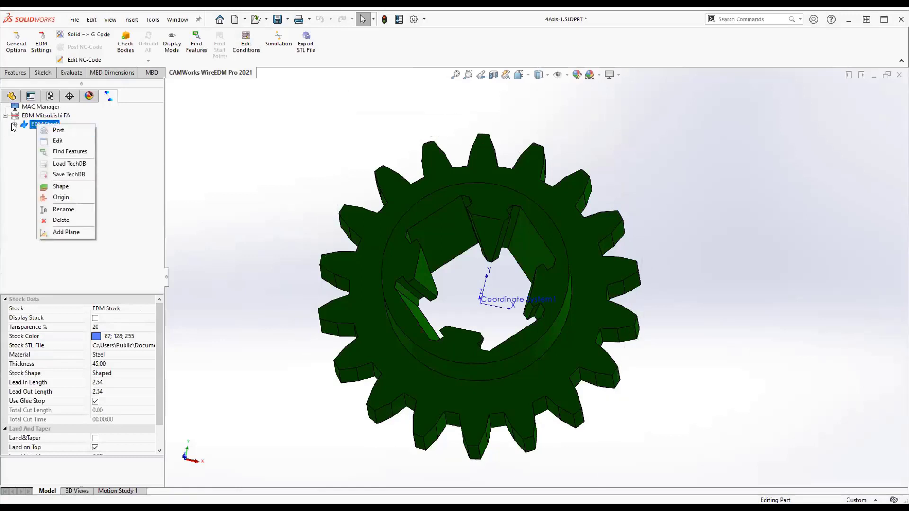
{"action": "left_click", "coordinate": [15, 124]}
{"action": "left_click", "coordinate": [36, 133]}
{"action": "right_click", "coordinate": [42, 134]}
{"action": "left_click", "coordinate": [73, 138]}
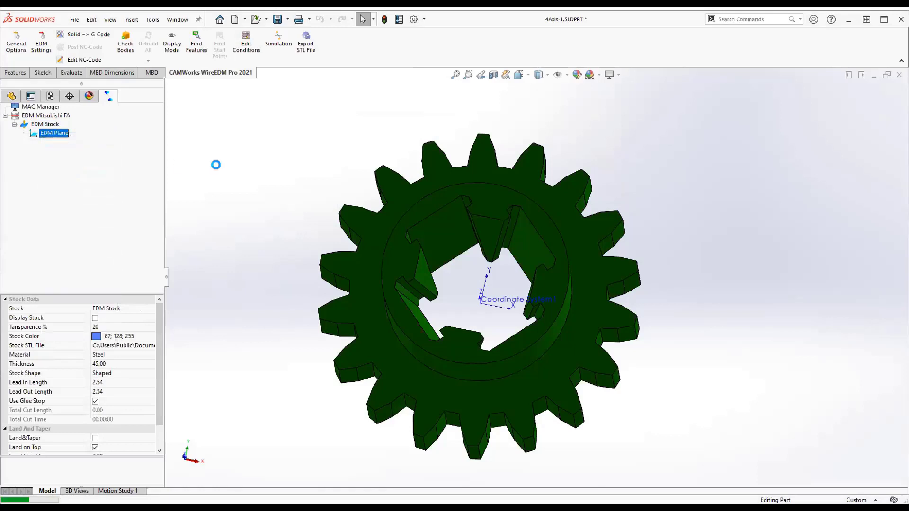
{"action": "left_click", "coordinate": [33, 135]}
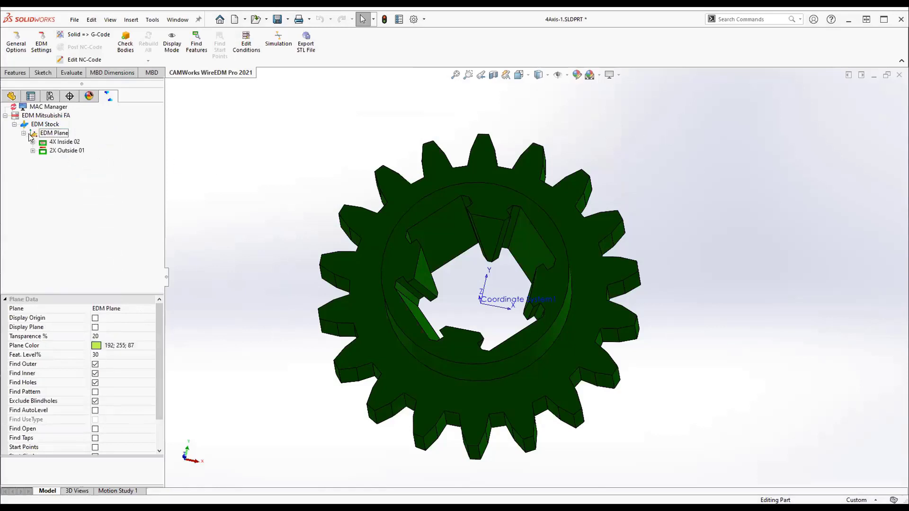
{"action": "left_click", "coordinate": [54, 134]}
{"action": "right_click", "coordinate": [54, 136]}
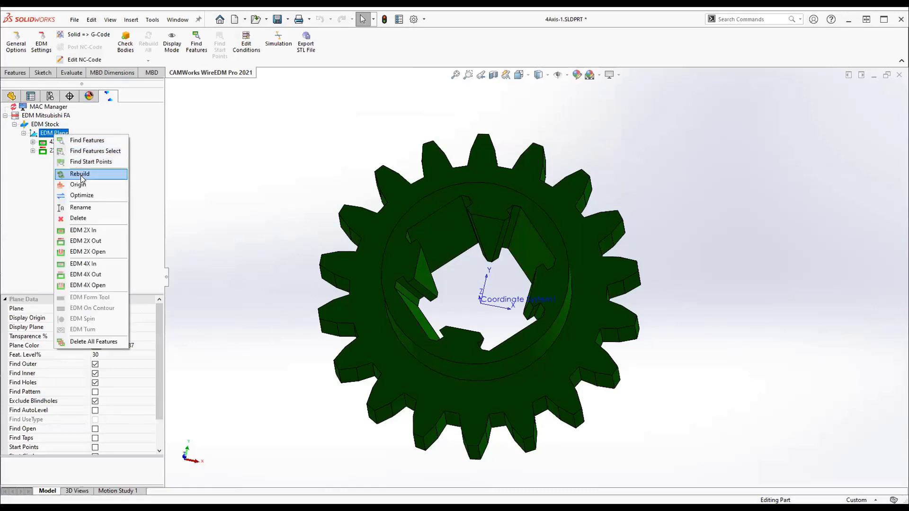
{"action": "left_click", "coordinate": [81, 177]}
{"action": "left_click", "coordinate": [53, 144]}
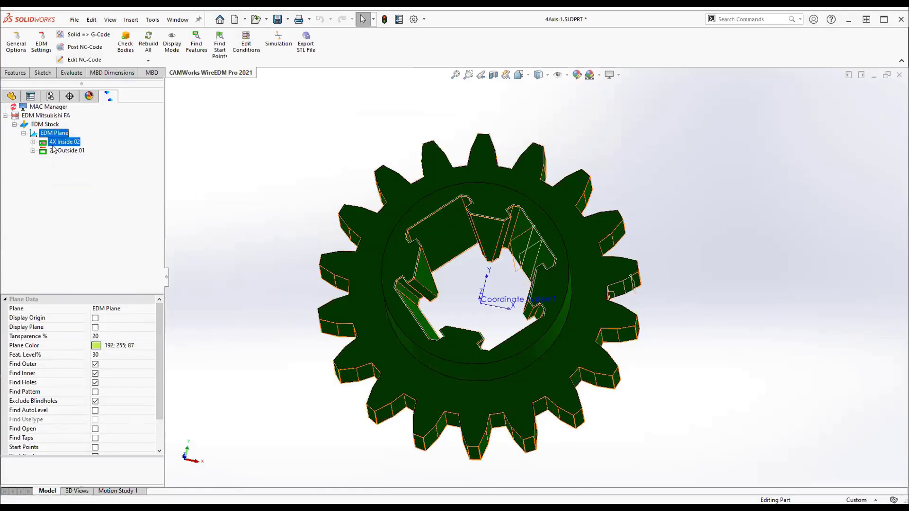
Delete all features from the EDM Plane and confirm the deletion
{"action": "right_click", "coordinate": [48, 135]}
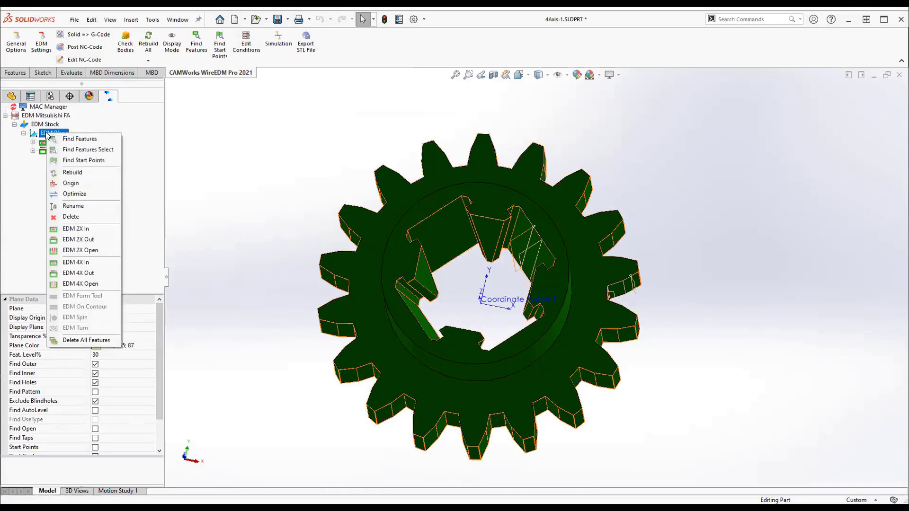
{"action": "left_click", "coordinate": [86, 340]}
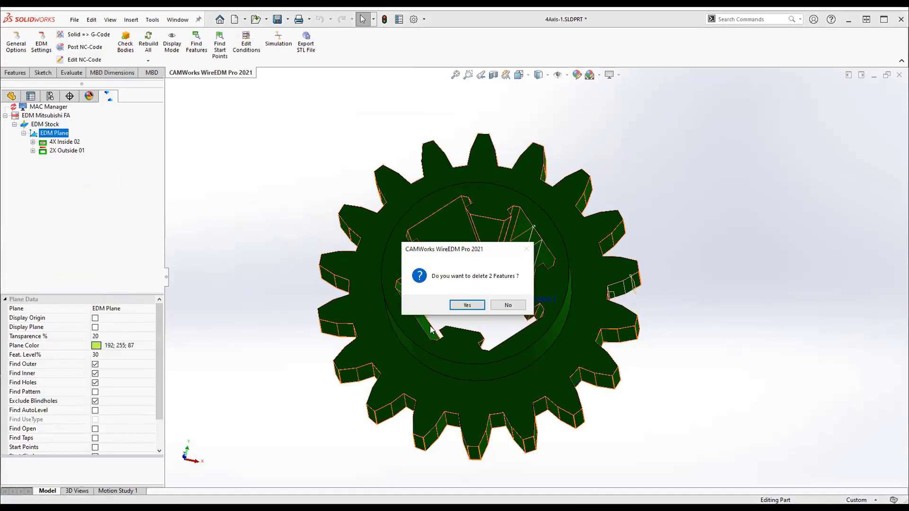
{"action": "left_click", "coordinate": [466, 305]}
{"action": "left_click", "coordinate": [43, 124]}
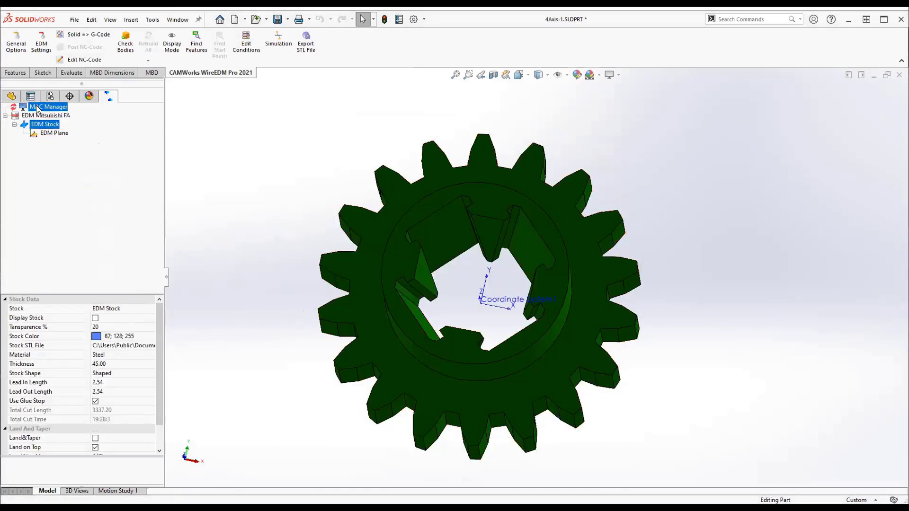
Run Solid => G-Code to re-find 4X Inside 04 and 2X Outside 03, then close the NC listing
{"action": "left_click", "coordinate": [72, 36]}
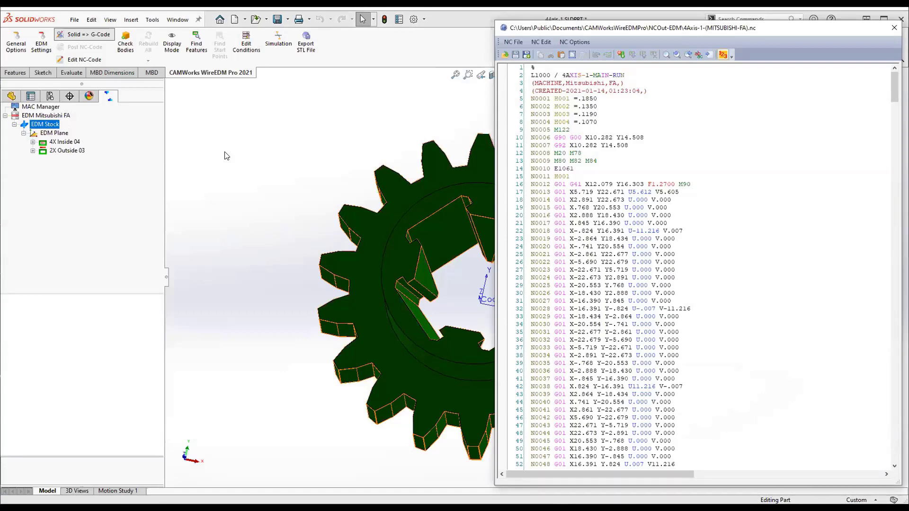
{"action": "left_click", "coordinate": [893, 29]}
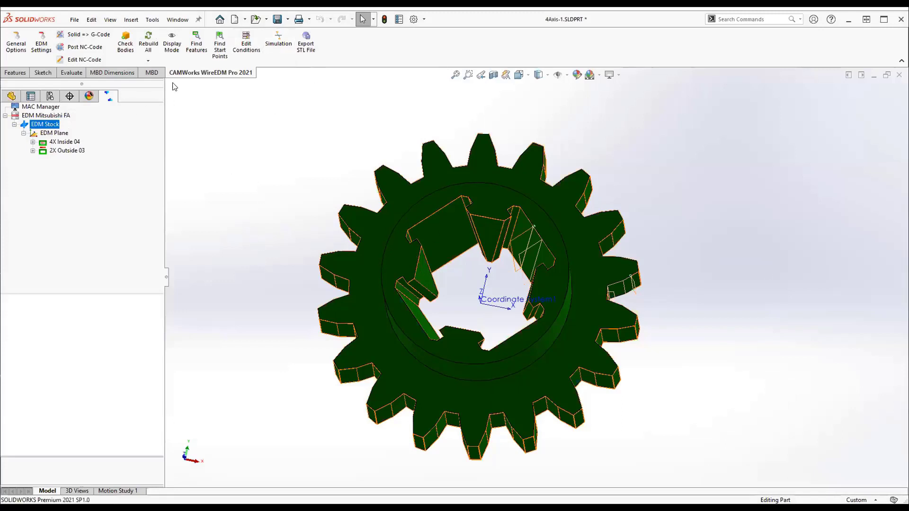
Switch to 2Axis-1.SLDPRT and close it without saving
{"action": "left_click", "coordinate": [178, 19]}
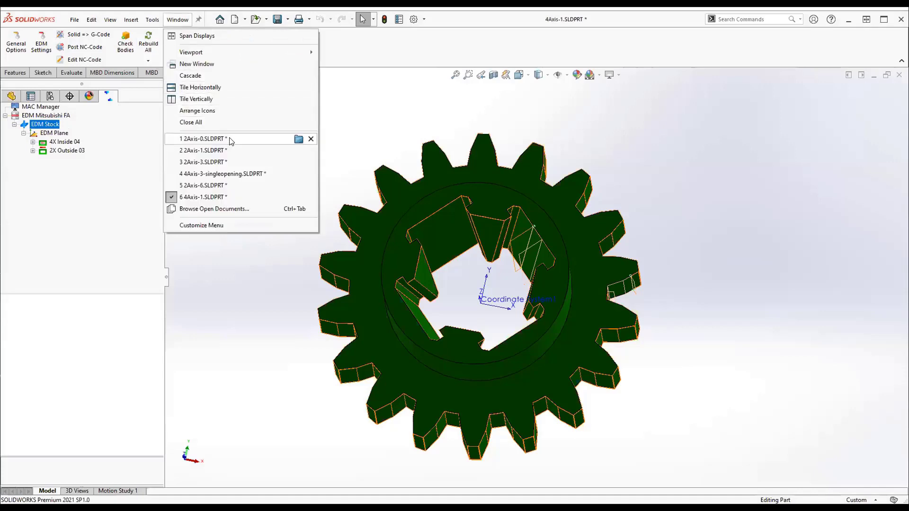
{"action": "left_click", "coordinate": [223, 151]}
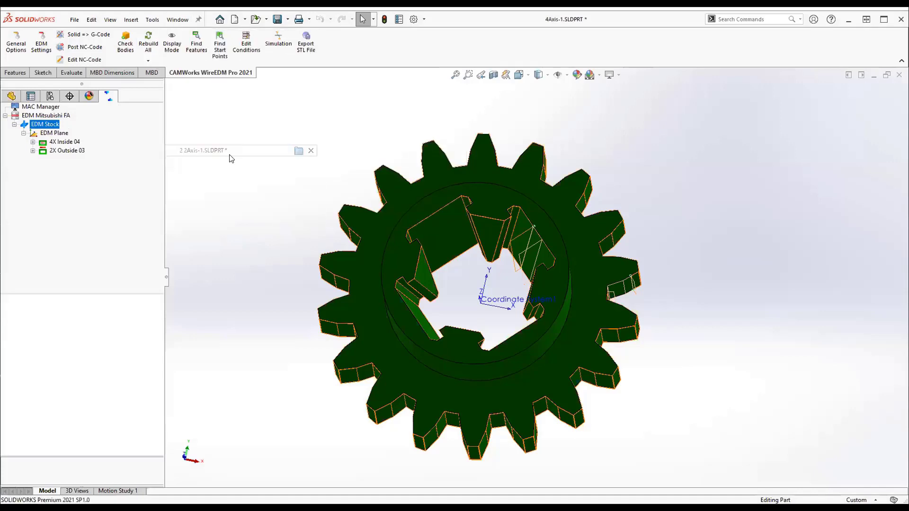
{"action": "left_click", "coordinate": [899, 75]}
{"action": "left_click", "coordinate": [435, 280]}
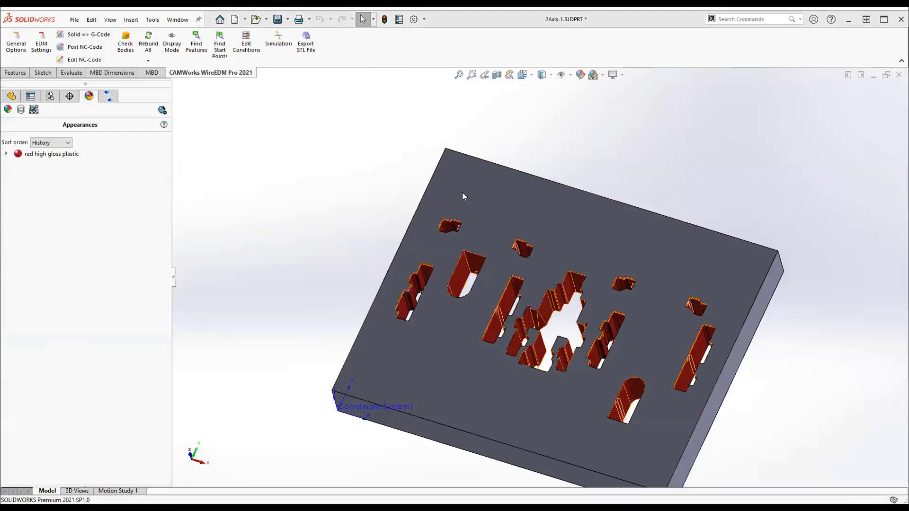
Reopen 2Axis-1.SLDPRT from the recent files list
{"action": "left_click", "coordinate": [74, 21]}
{"action": "left_click", "coordinate": [74, 20]}
{"action": "left_click", "coordinate": [75, 21]}
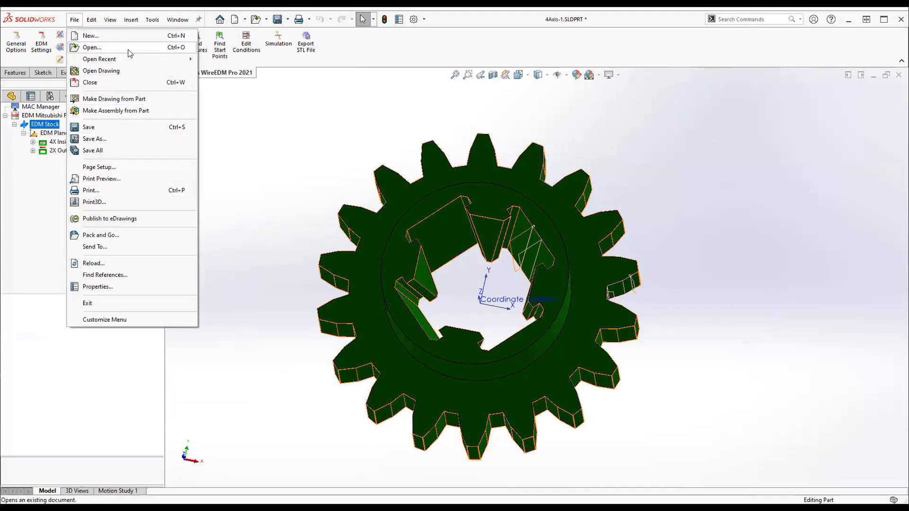
{"action": "mouse_move", "coordinate": [153, 60]}
{"action": "mouse_move", "coordinate": [245, 61]}
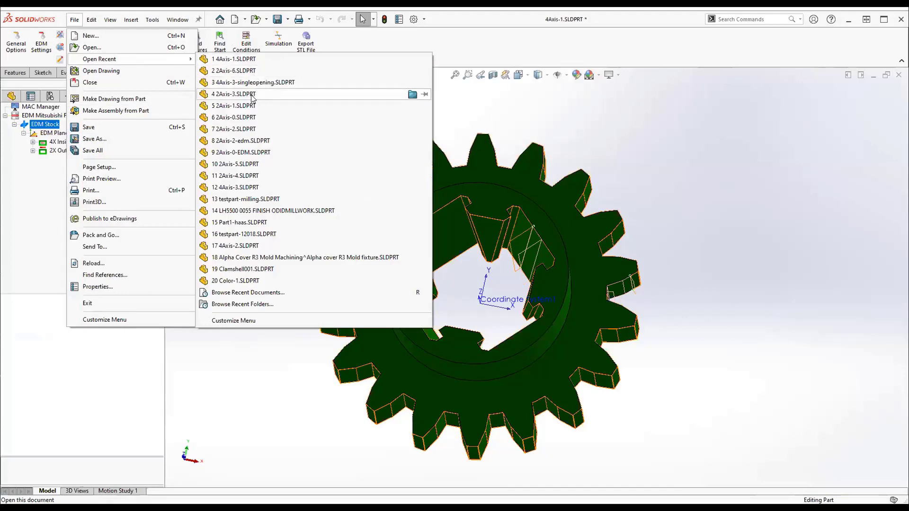
{"action": "left_click", "coordinate": [247, 105]}
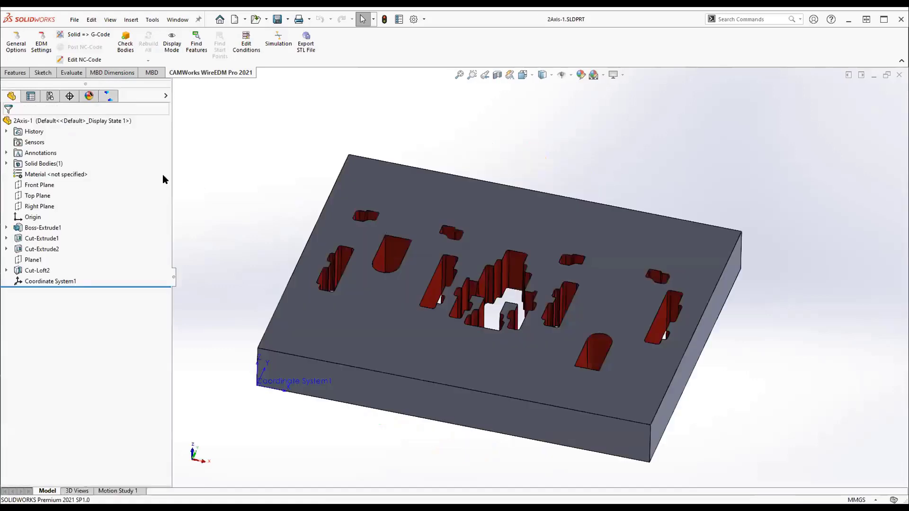
Set the plate's EDM Mitsubishi FA machining origin to Coordinate System1
{"action": "left_click", "coordinate": [108, 96]}
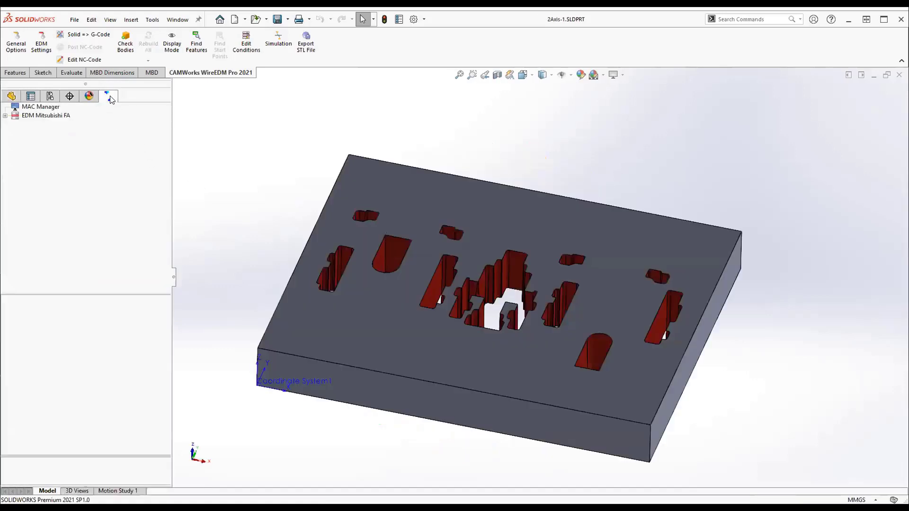
{"action": "right_click", "coordinate": [27, 116]}
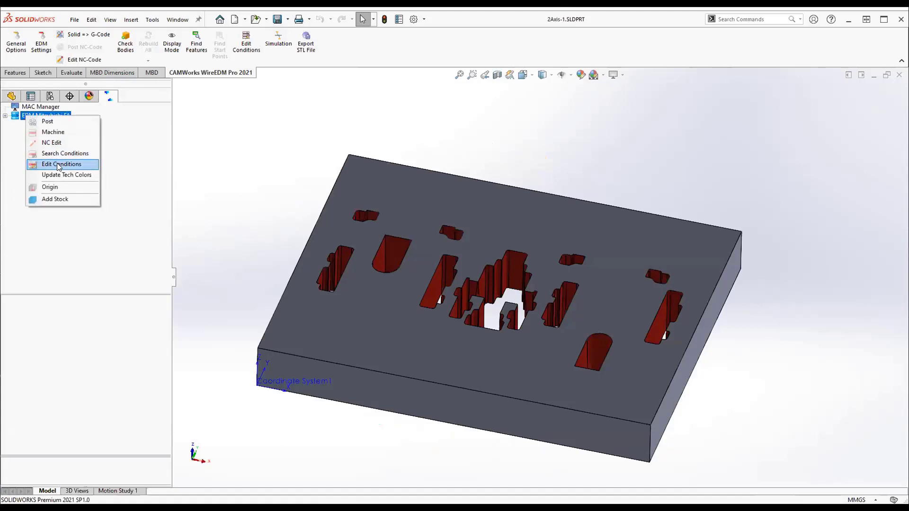
{"action": "left_click", "coordinate": [55, 187]}
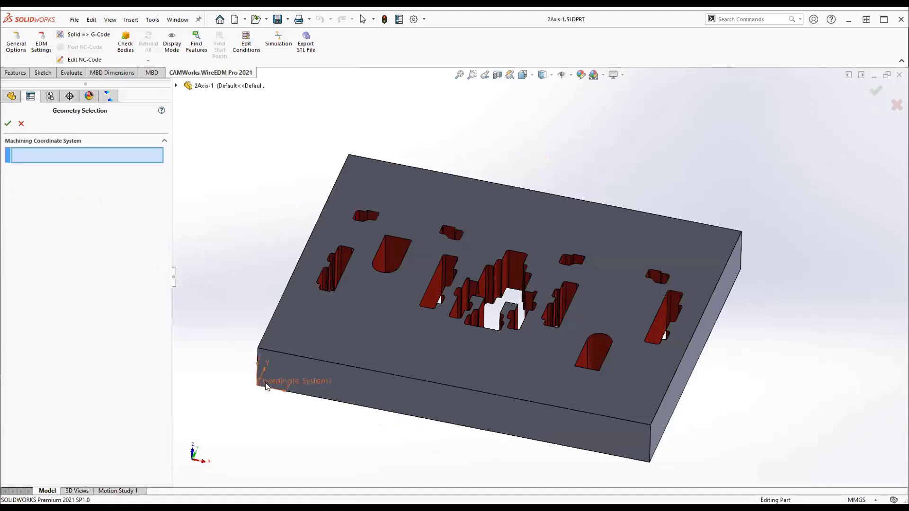
{"action": "left_click", "coordinate": [7, 124]}
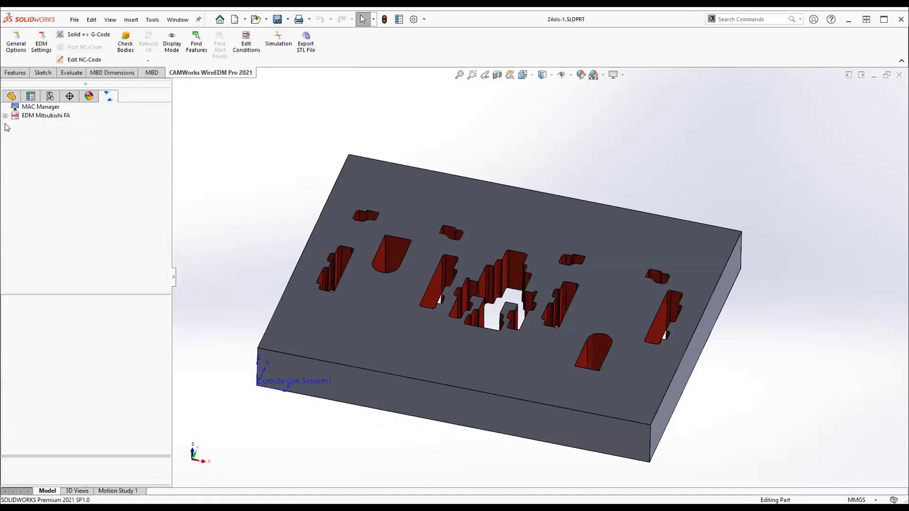
Turn off Find Outer in the plate's EDM Plane settings
{"action": "left_click", "coordinate": [5, 115]}
{"action": "left_click", "coordinate": [43, 124]}
{"action": "left_click", "coordinate": [14, 124]}
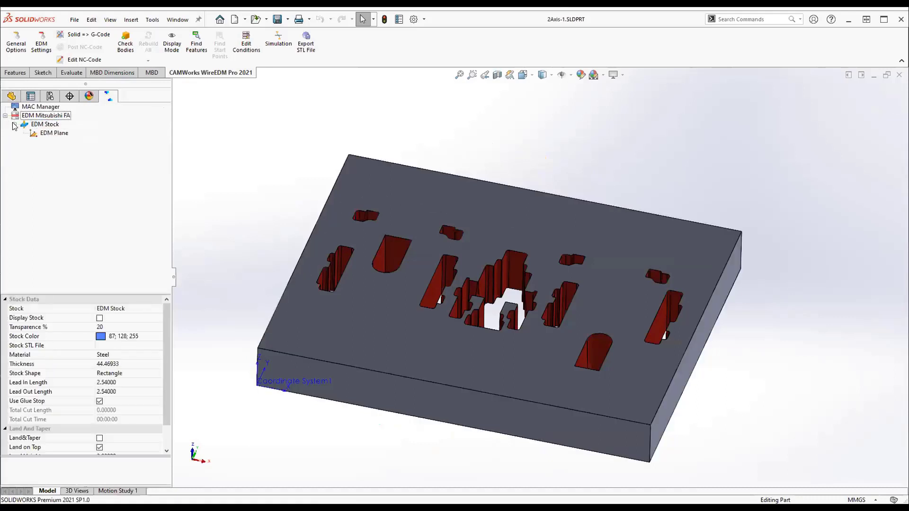
{"action": "left_click", "coordinate": [45, 134]}
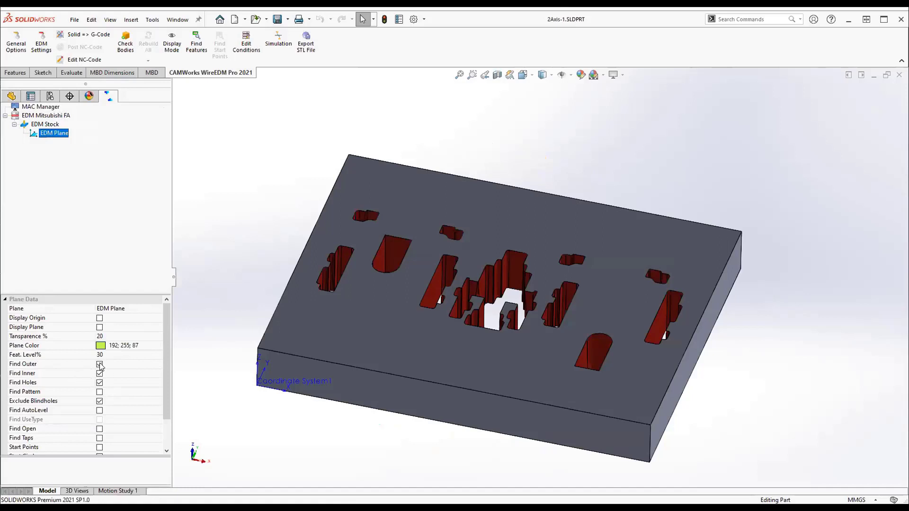
{"action": "left_click", "coordinate": [100, 364]}
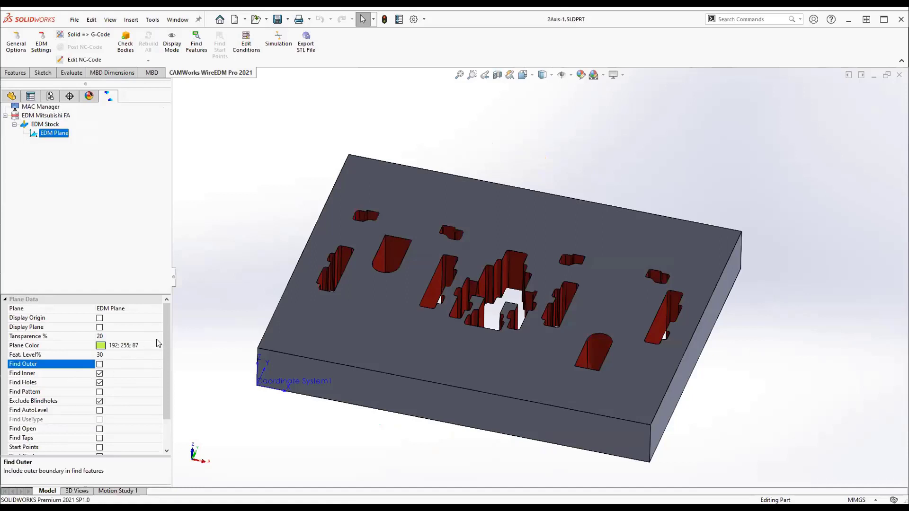
Run Solid to G-Code on the plate to post 2Axis-1-(MITSUBISHI-FA).nc, then close the listing
{"action": "left_click", "coordinate": [77, 36]}
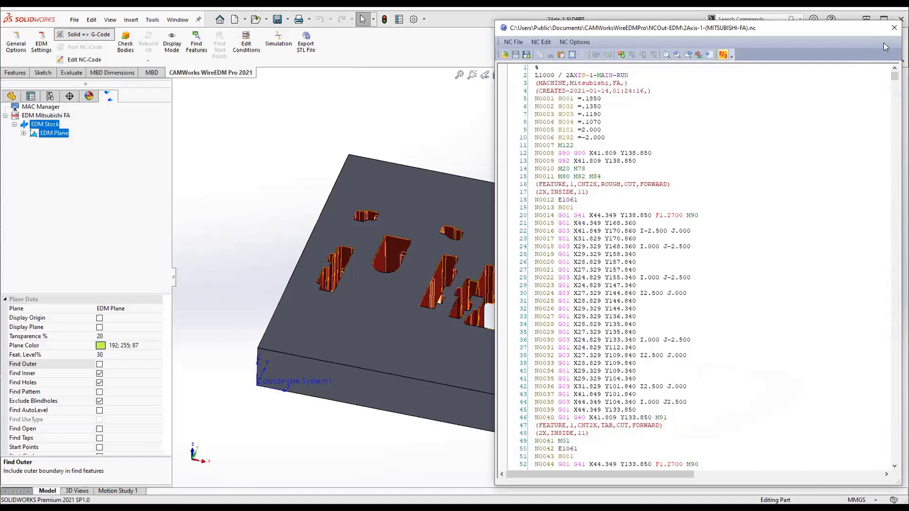
{"action": "left_click", "coordinate": [894, 29]}
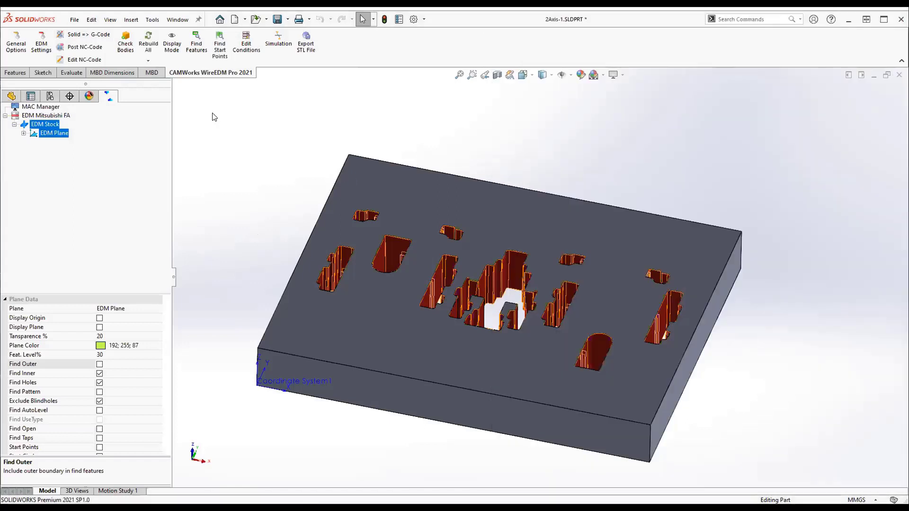
Simulate the plate's 2axis-1 wire EDM program in Predator to 100% and zoom in on the cut stock
{"action": "left_click", "coordinate": [278, 43]}
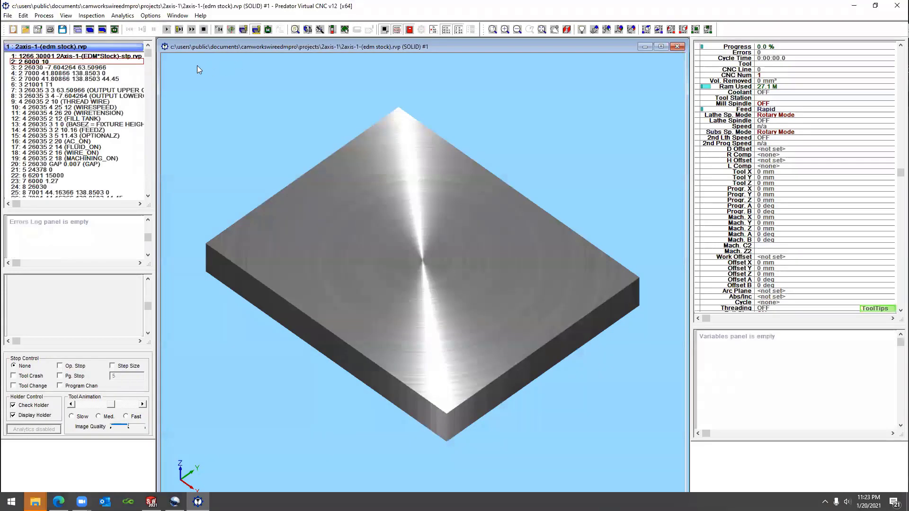
{"action": "left_click", "coordinate": [167, 30]}
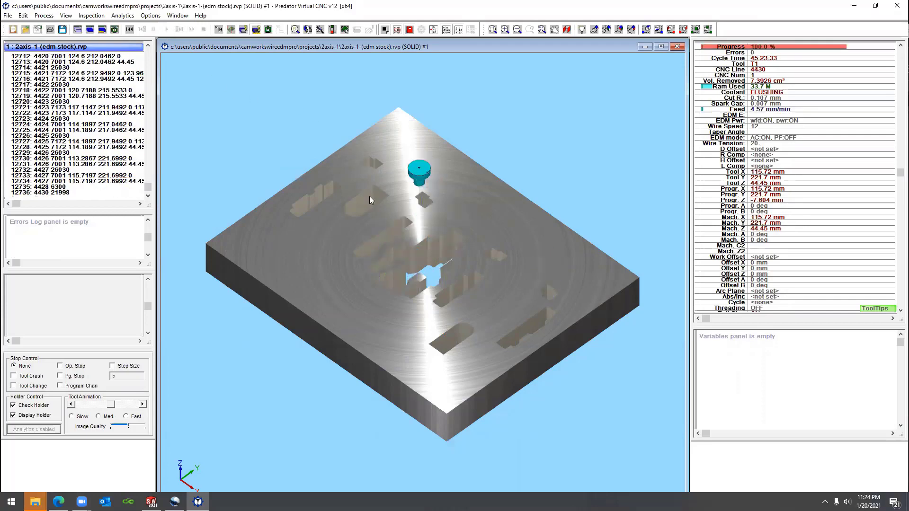
{"action": "scroll", "coordinate": [417, 265], "scroll_direction": "up", "scroll_amount": 3}
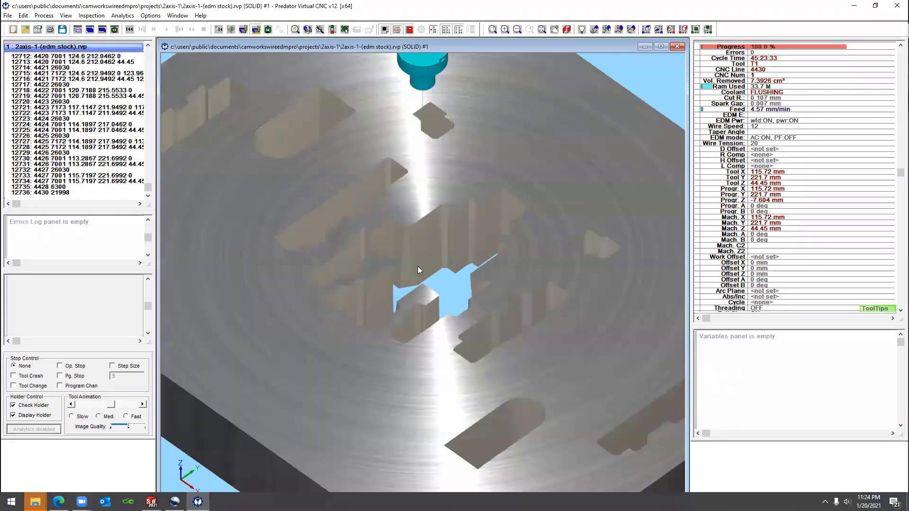
{"action": "scroll", "coordinate": [418, 271], "scroll_direction": "down", "scroll_amount": 5}
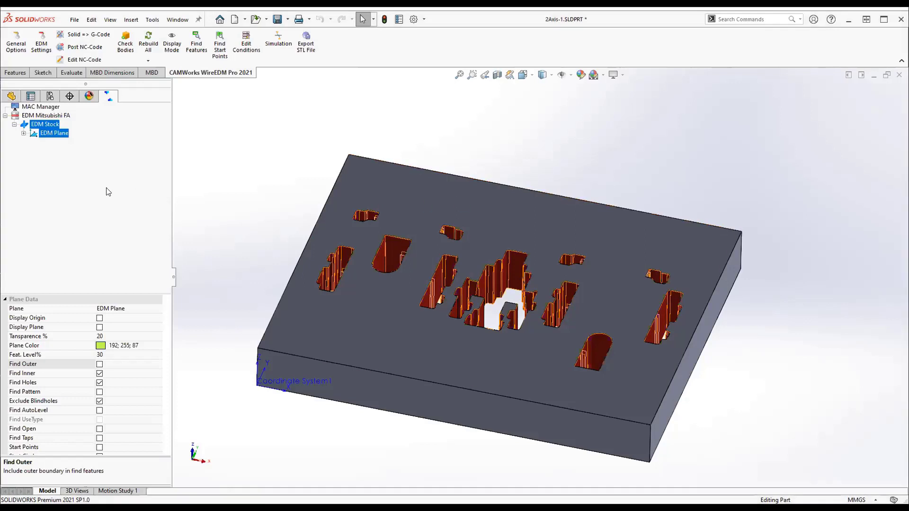
Review 2X Inside 08's contour settings (3 reverse skims, glue stop distance 5), then close them
{"action": "left_click", "coordinate": [24, 133]}
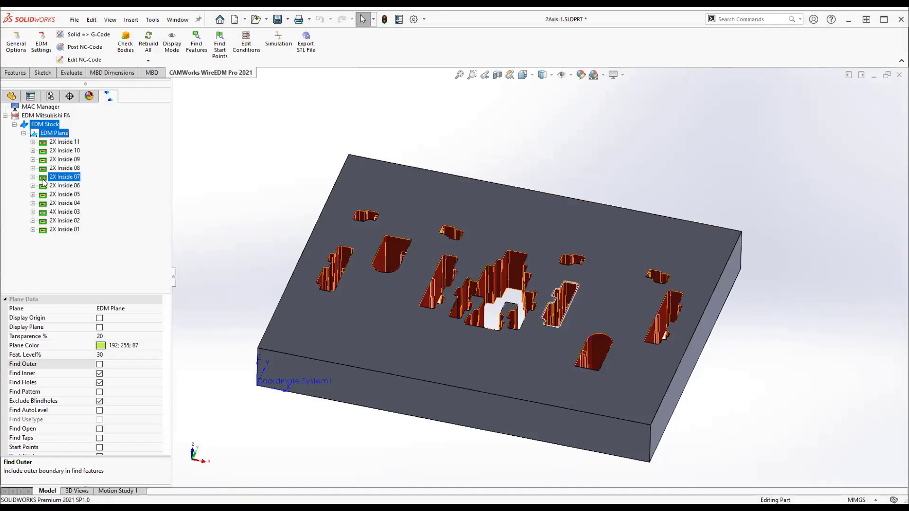
{"action": "left_click", "coordinate": [52, 168]}
{"action": "right_click", "coordinate": [52, 170]}
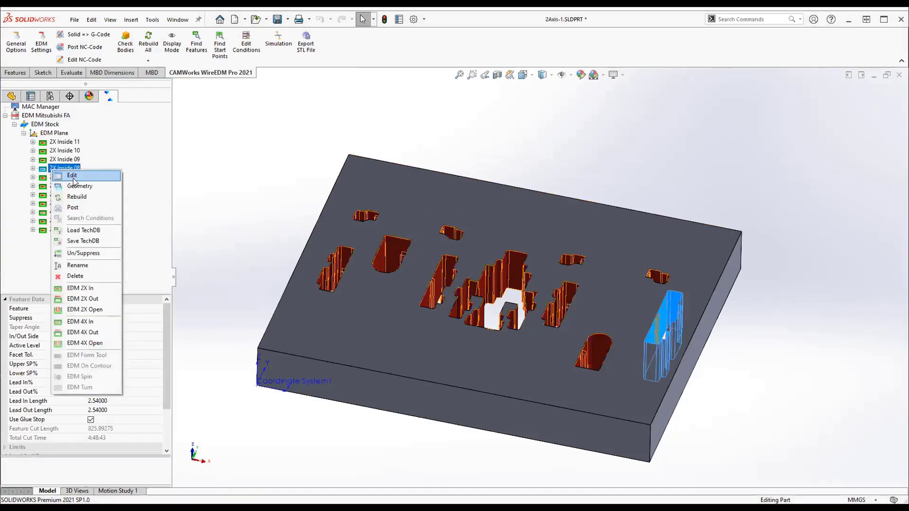
{"action": "left_click", "coordinate": [80, 176]}
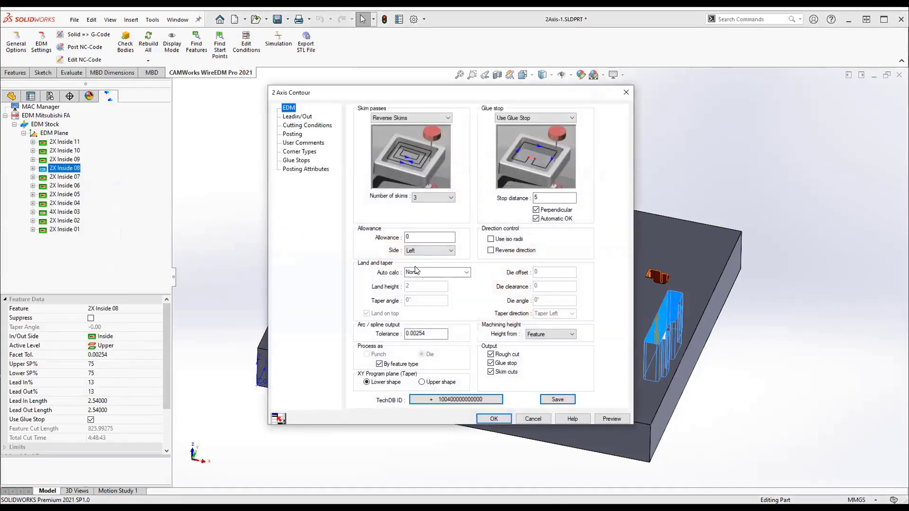
{"action": "left_click", "coordinate": [533, 419]}
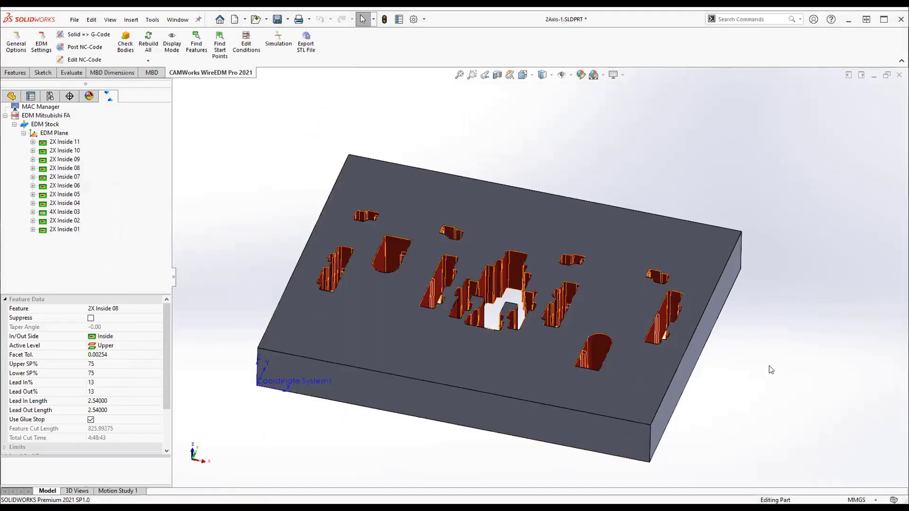